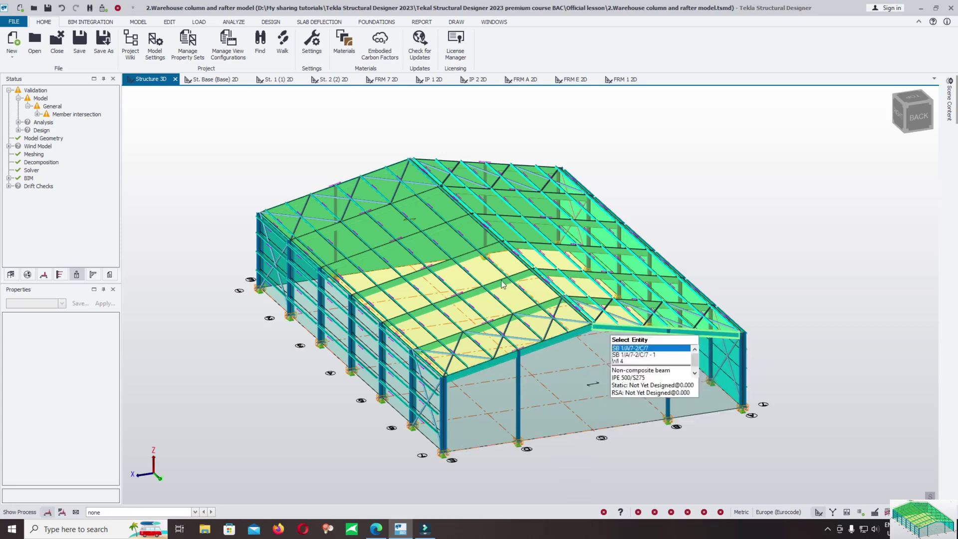
{"action": "scroll", "coordinate": [532, 341], "scroll_direction": "up", "scroll_amount": 3}
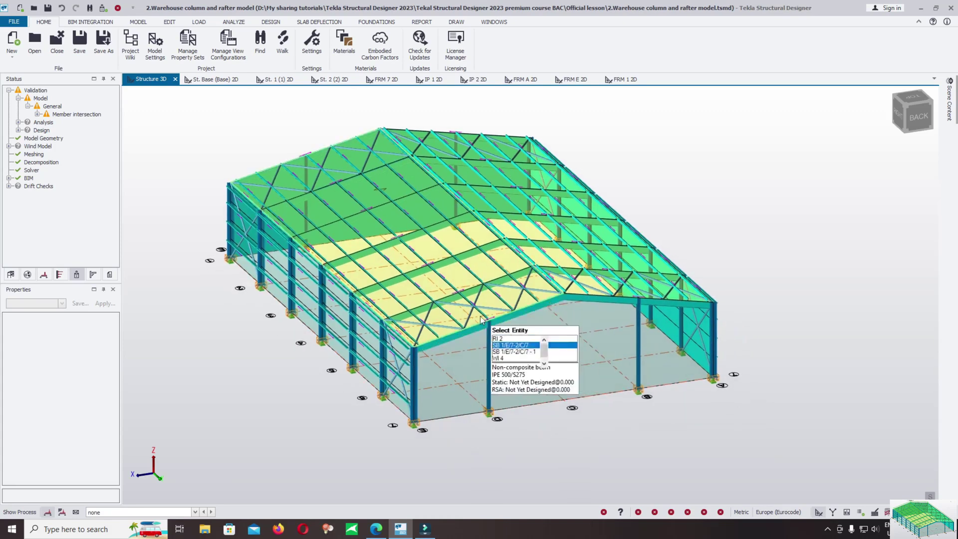
{"action": "scroll", "coordinate": [495, 306], "scroll_direction": "down", "scroll_amount": 3}
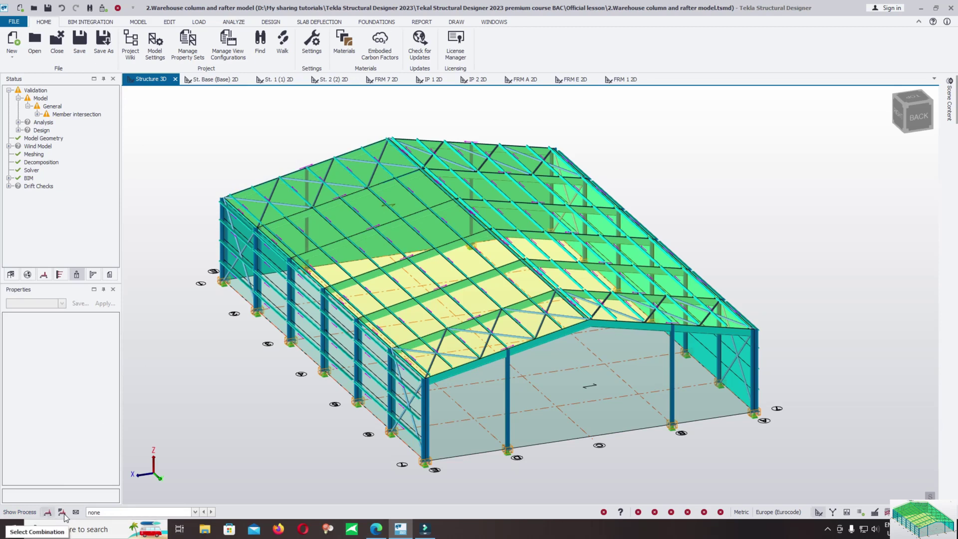
{"action": "left_click", "coordinate": [114, 512]}
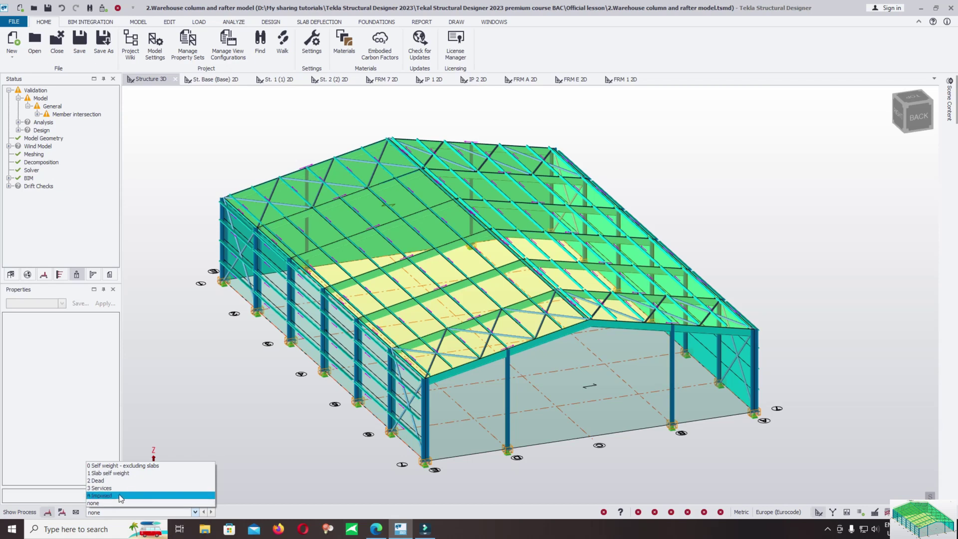
Open the loadcase definitions and review the type and options of the self weight, slab self weight, dead and services loadcases
{"action": "left_click", "coordinate": [198, 22]}
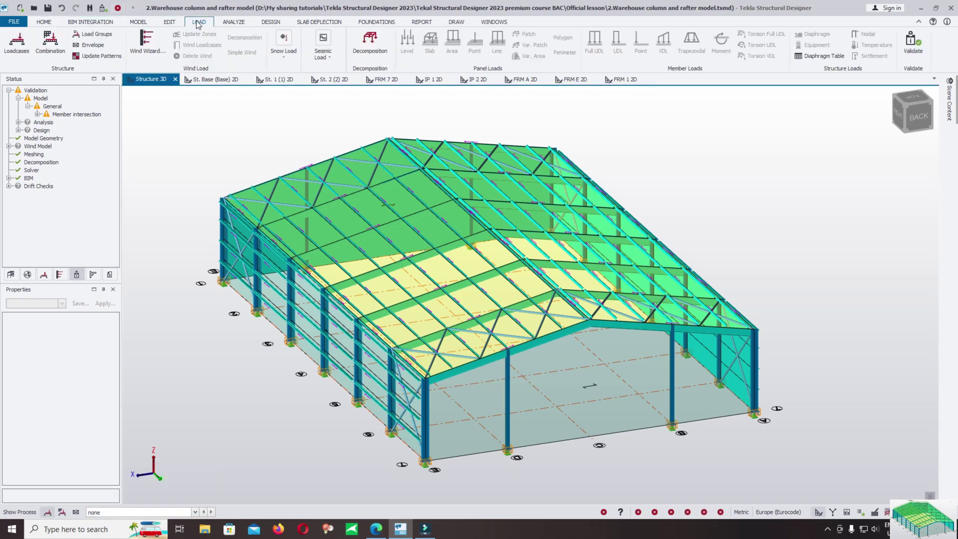
{"action": "left_click", "coordinate": [17, 40]}
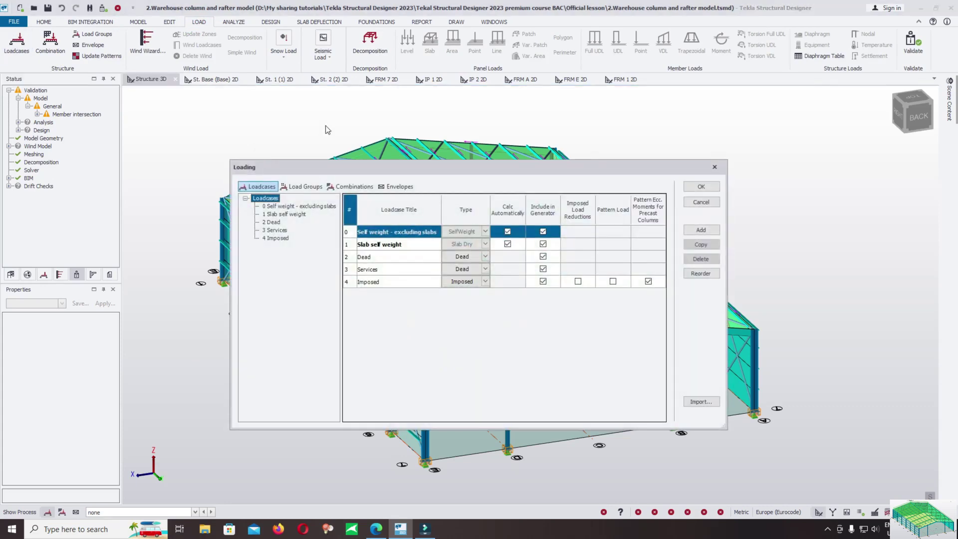
{"action": "left_click_drag", "start_coordinate": [354, 166], "coordinate": [309, 117]}
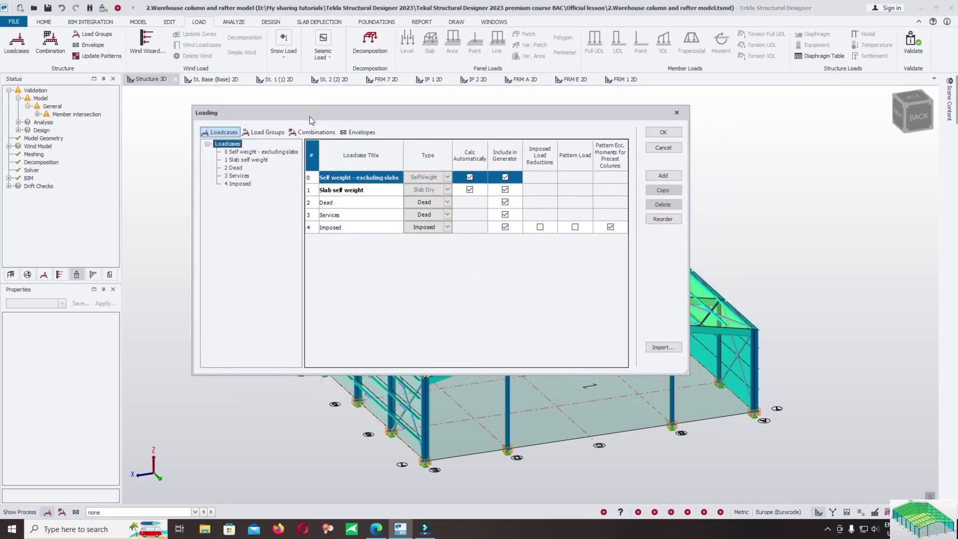
{"action": "left_click", "coordinate": [252, 152]}
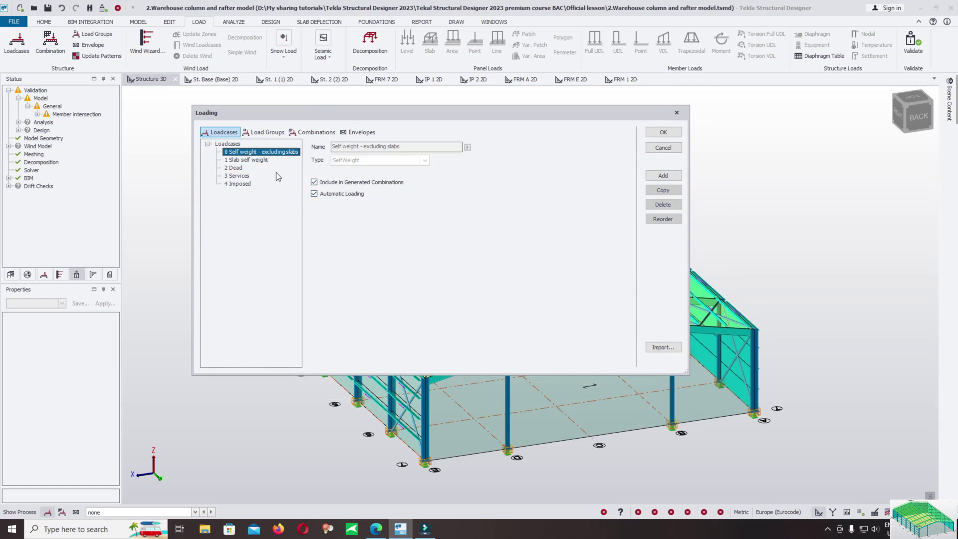
{"action": "left_click", "coordinate": [255, 160]}
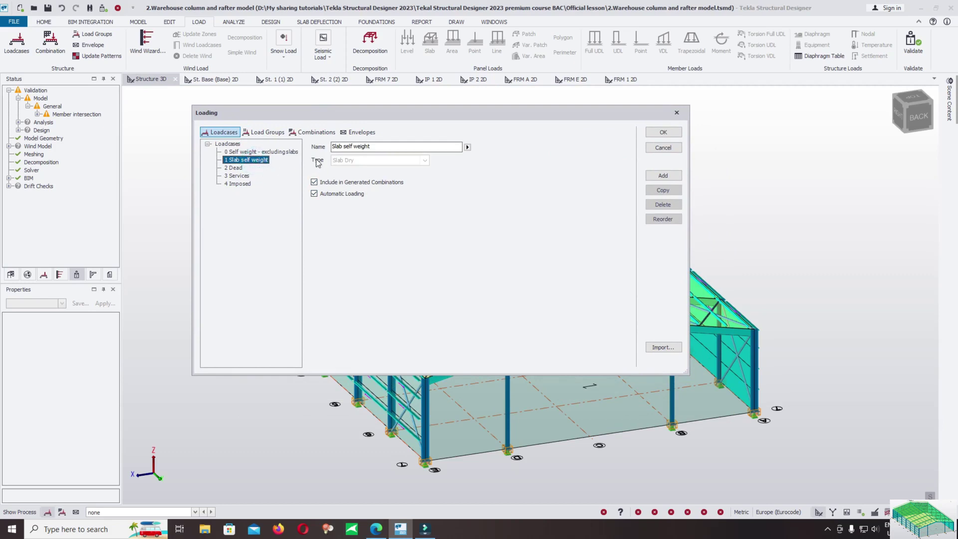
{"action": "left_click", "coordinate": [234, 169]}
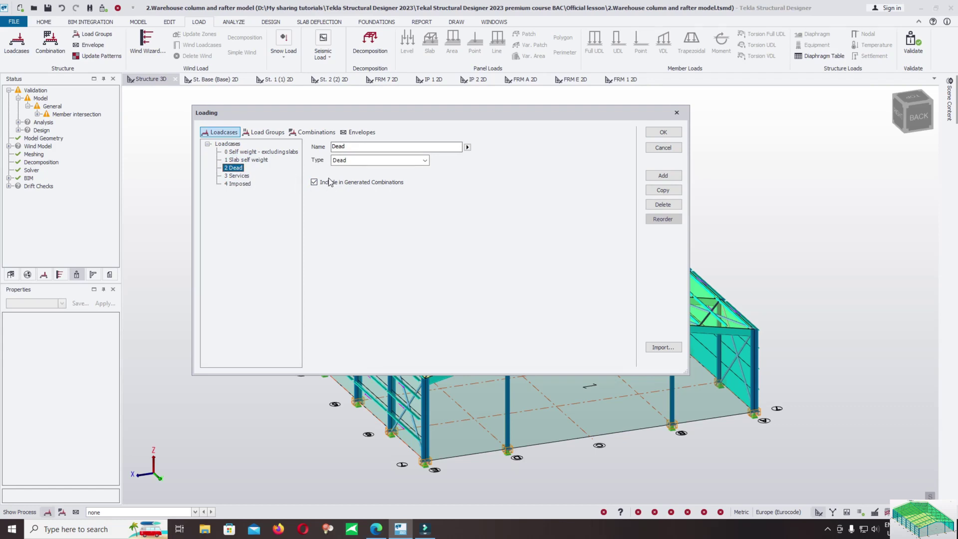
{"action": "left_click", "coordinate": [252, 159]}
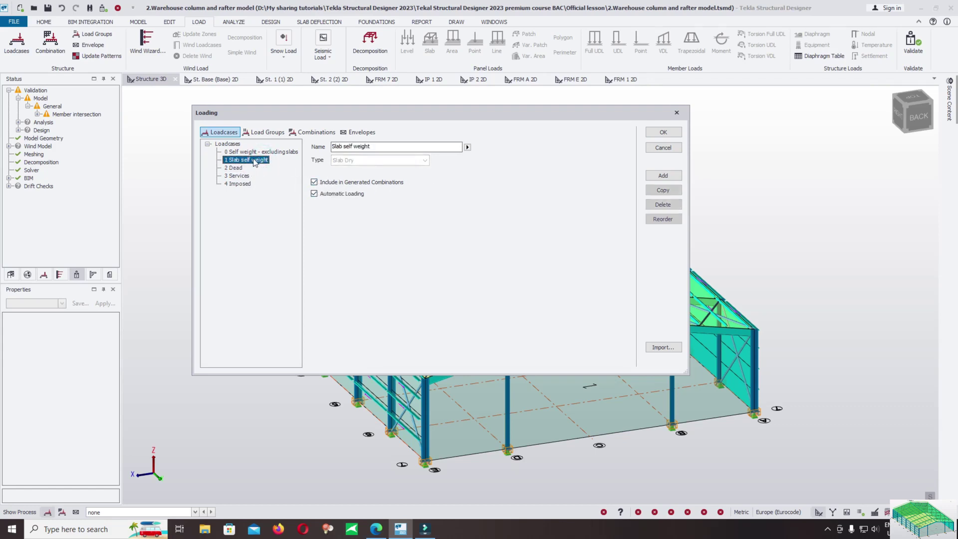
{"action": "left_click", "coordinate": [262, 152]}
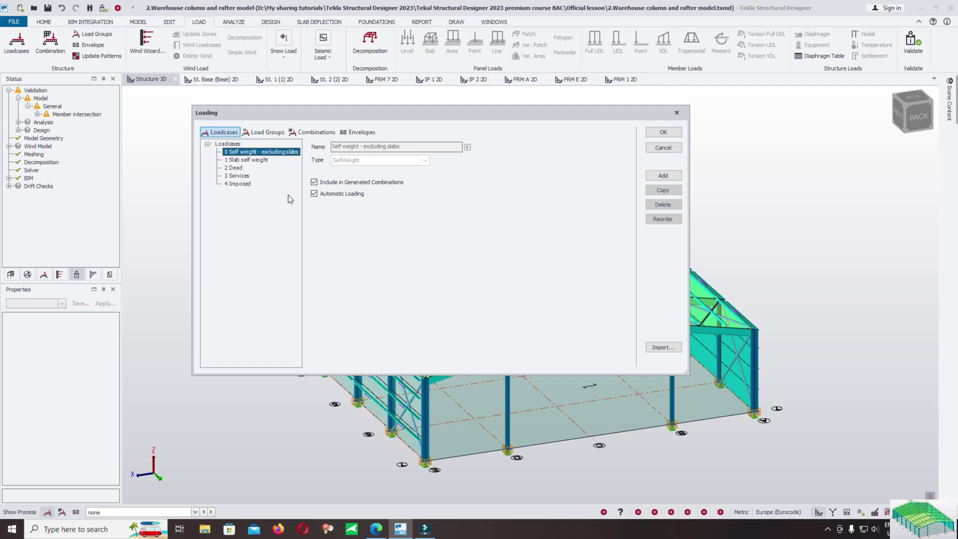
{"action": "left_click", "coordinate": [235, 168]}
{"action": "left_click", "coordinate": [237, 176]}
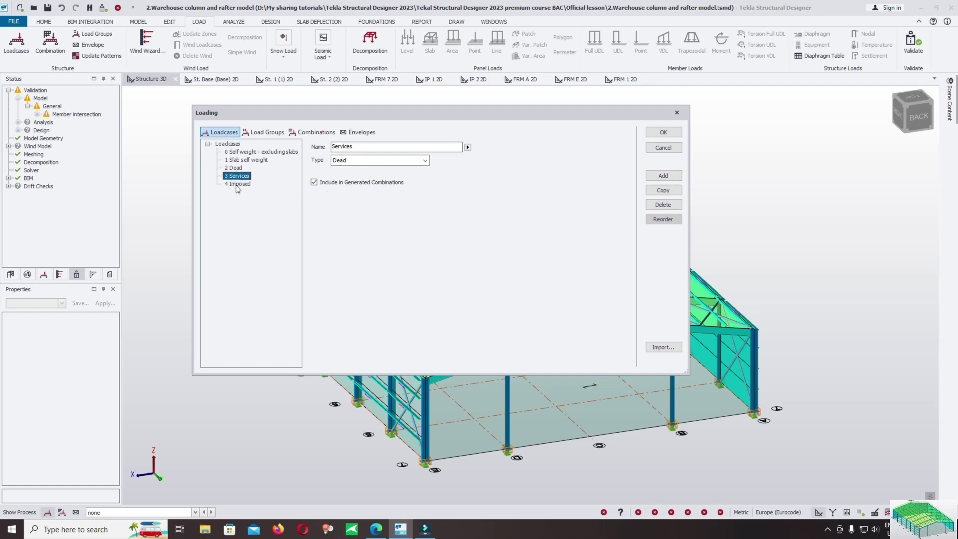
Change the type of the Imposed loadcase to Roof Imposed and accept the loading definitions
{"action": "left_click", "coordinate": [236, 183]}
{"action": "left_click_drag", "start_coordinate": [401, 112], "coordinate": [363, 109]}
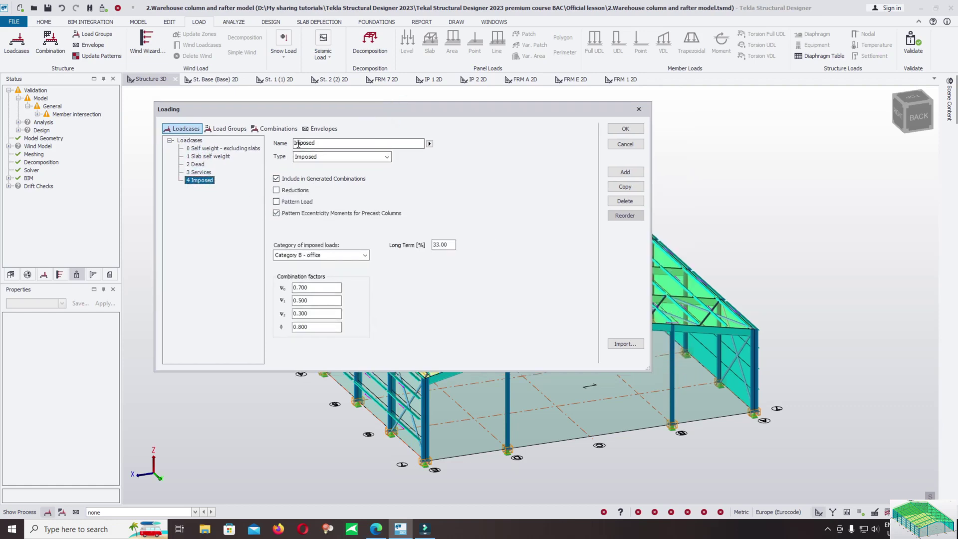
{"action": "left_click_drag", "start_coordinate": [349, 111], "coordinate": [449, 389]}
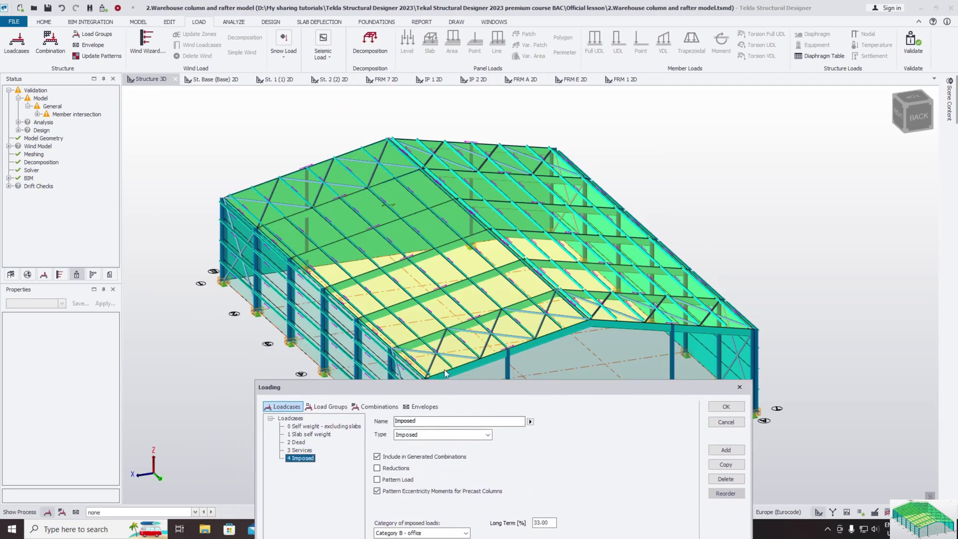
{"action": "left_click_drag", "start_coordinate": [473, 390], "coordinate": [484, 80]}
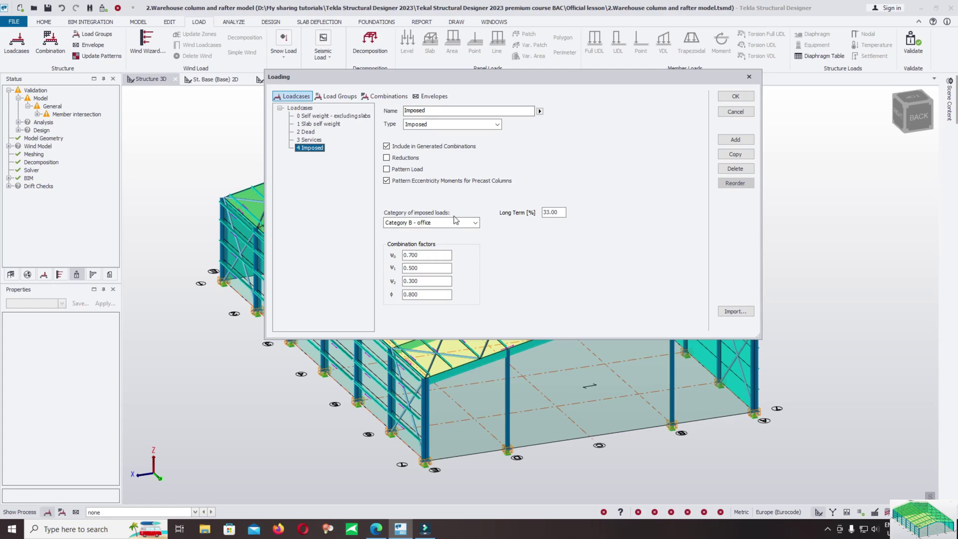
{"action": "left_click_drag", "start_coordinate": [470, 79], "coordinate": [519, 120]}
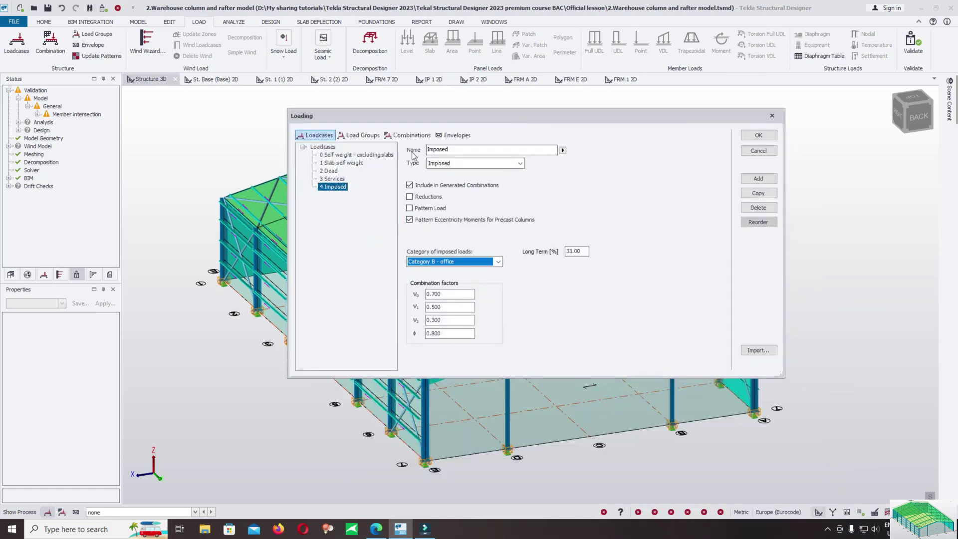
{"action": "left_click", "coordinate": [520, 164]}
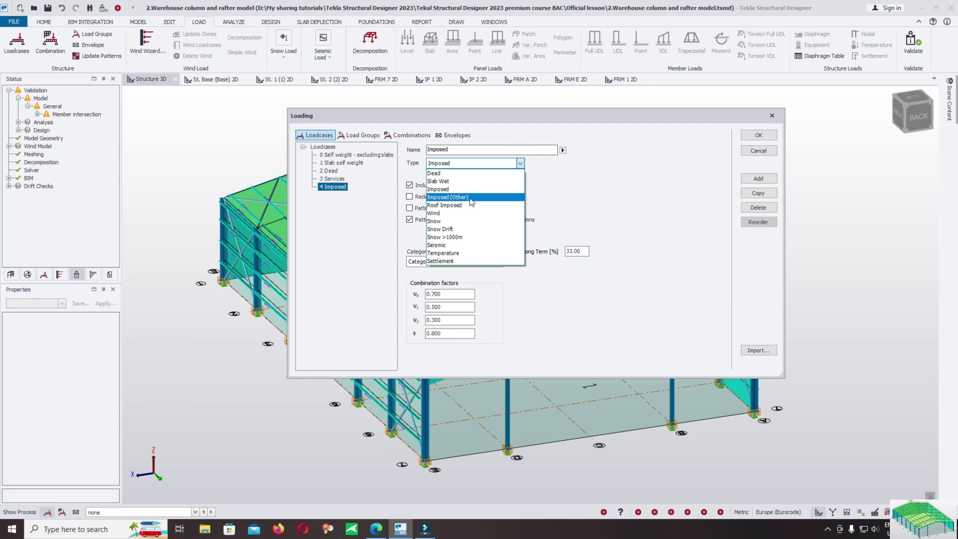
{"action": "left_click", "coordinate": [447, 205]}
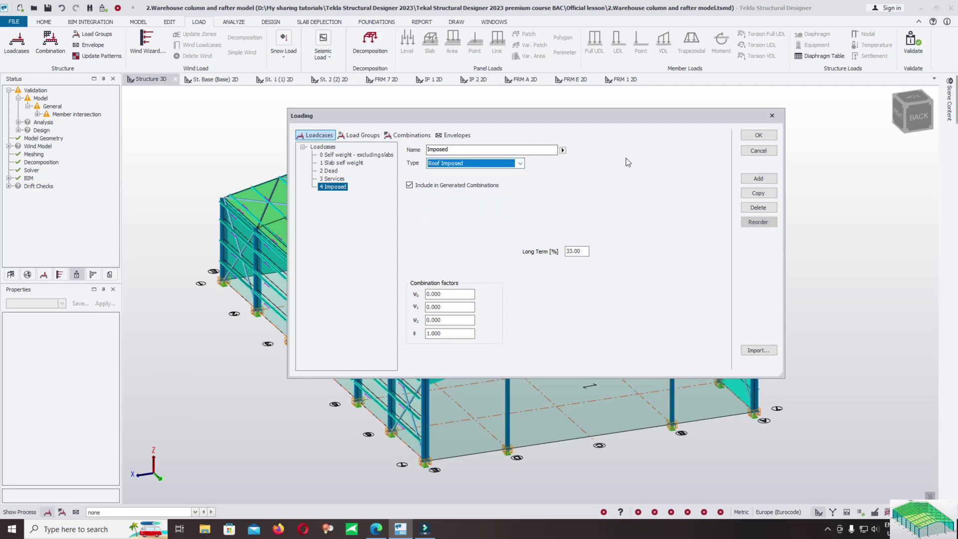
{"action": "left_click", "coordinate": [758, 137]}
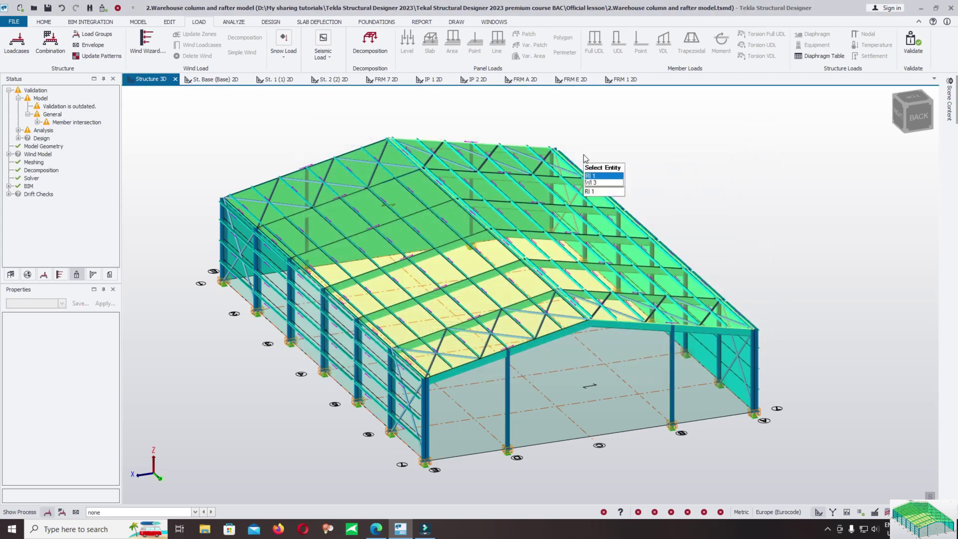
Try to start the Wind Wizard for the current wind code
{"action": "left_click", "coordinate": [9, 91]}
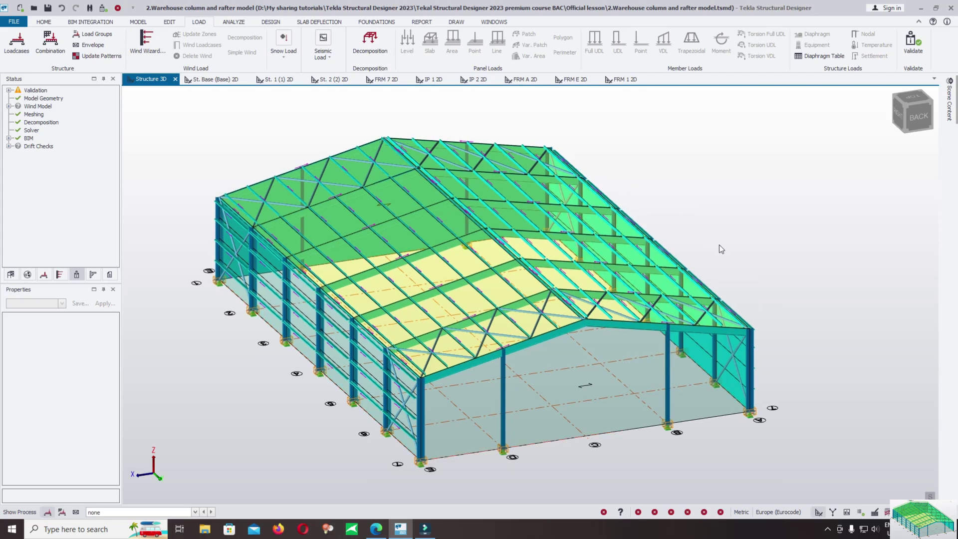
{"action": "left_click", "coordinate": [147, 44]}
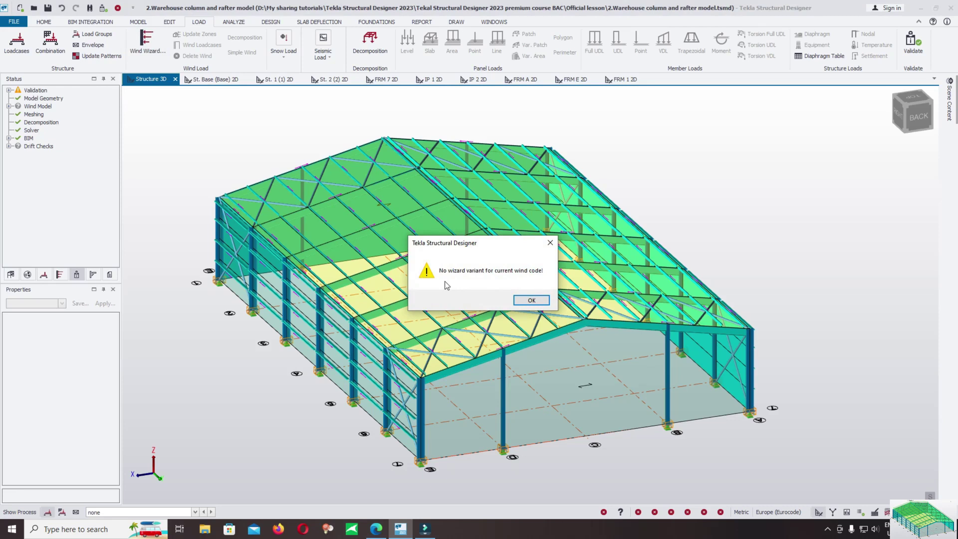
{"action": "left_click", "coordinate": [531, 300]}
{"action": "left_click", "coordinate": [729, 168]}
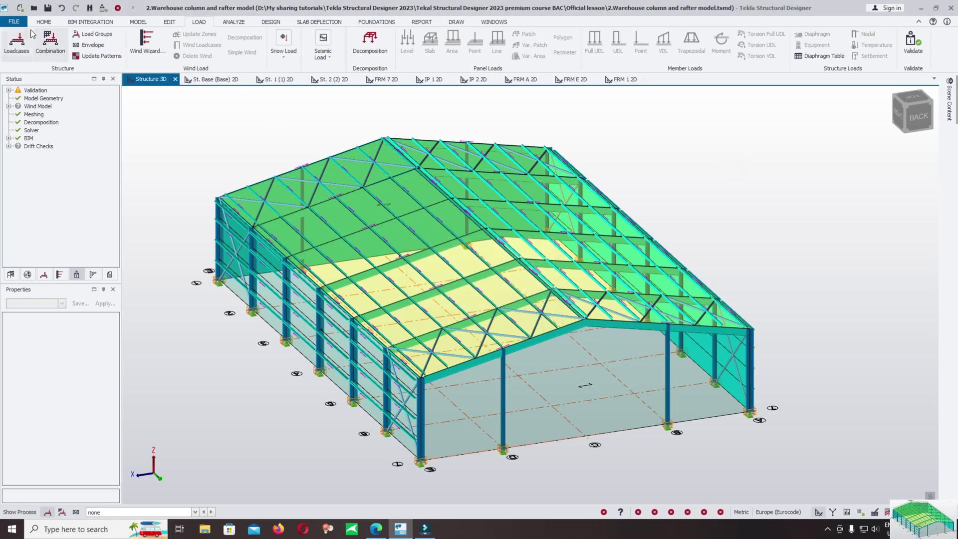
Open the settings sets in the program settings and start importing another region's settings
{"action": "left_click", "coordinate": [44, 21]}
{"action": "left_click", "coordinate": [311, 41]}
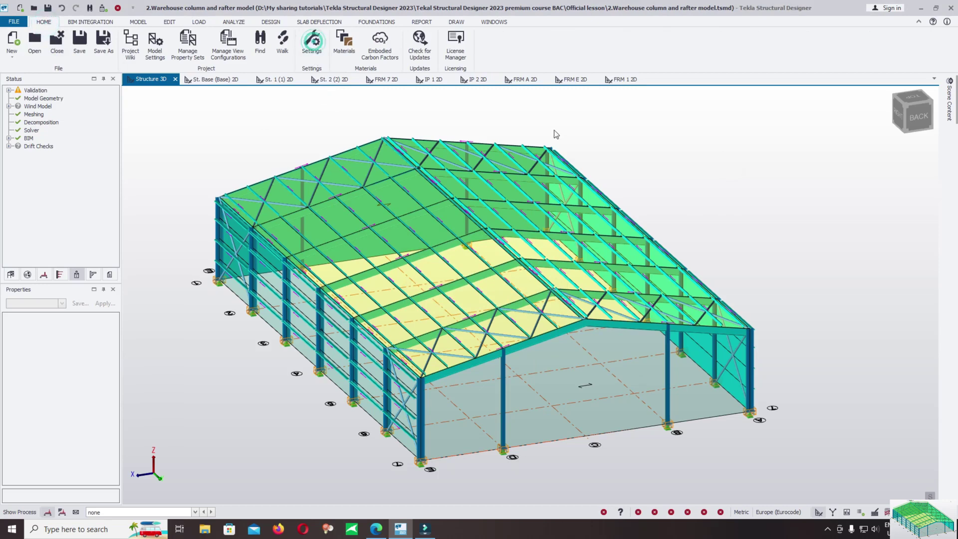
{"action": "left_click_drag", "start_coordinate": [465, 123], "coordinate": [564, 94]}
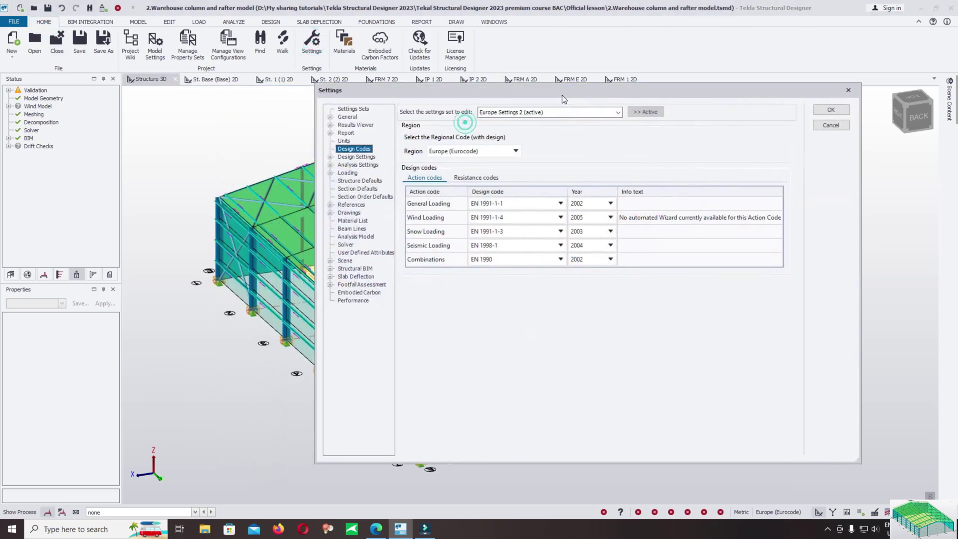
{"action": "left_click", "coordinate": [353, 109]}
{"action": "left_click", "coordinate": [684, 118]}
{"action": "left_click", "coordinate": [684, 118]}
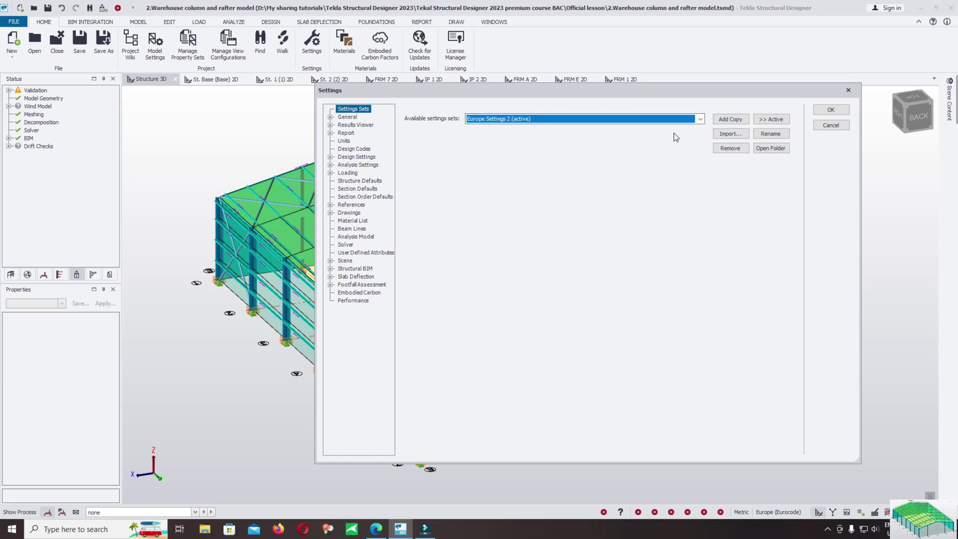
{"action": "left_click", "coordinate": [731, 133]}
{"action": "left_click_drag", "start_coordinate": [428, 76], "coordinate": [555, 120]}
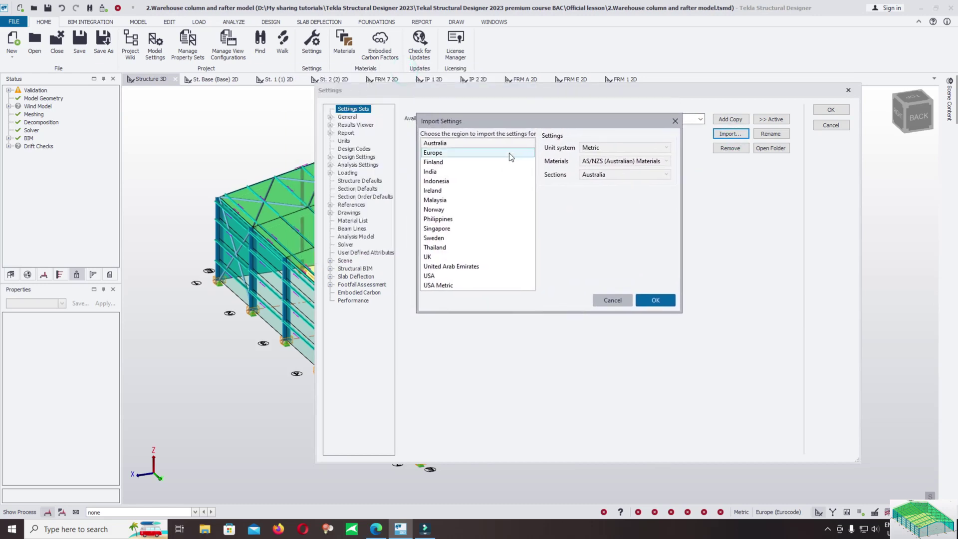
Compare the unit system, materials and sections of the importable regions from Europe through USA Metric
{"action": "left_click", "coordinate": [433, 153]}
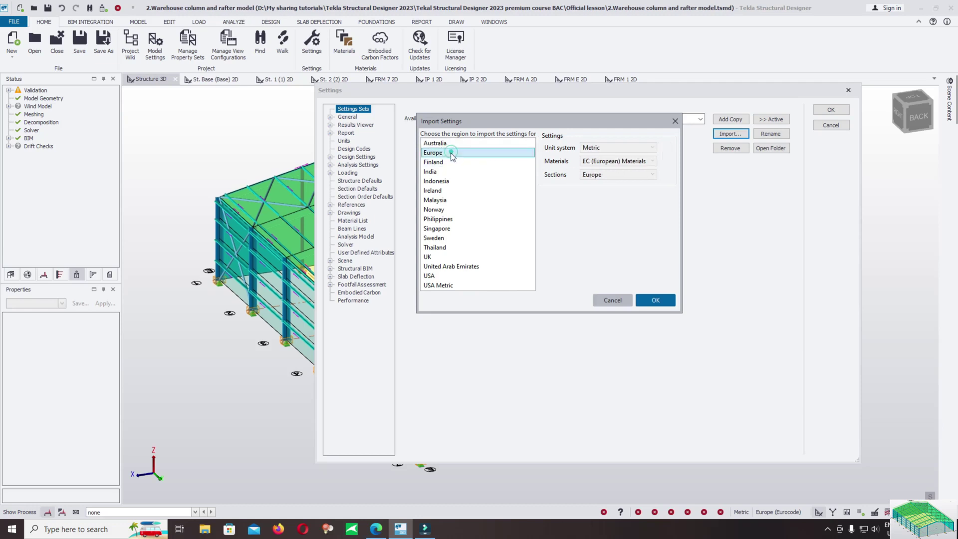
{"action": "left_click", "coordinate": [447, 162]}
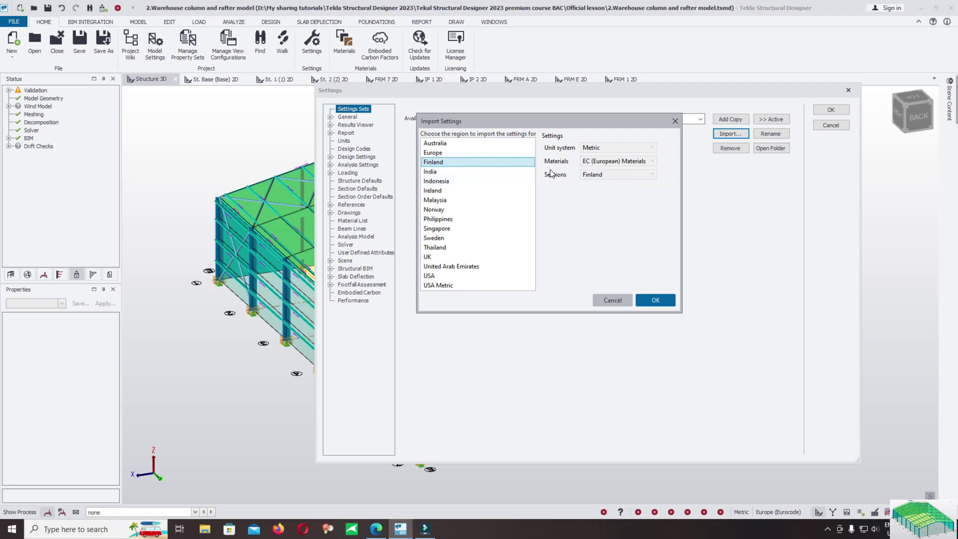
{"action": "left_click", "coordinate": [467, 172]}
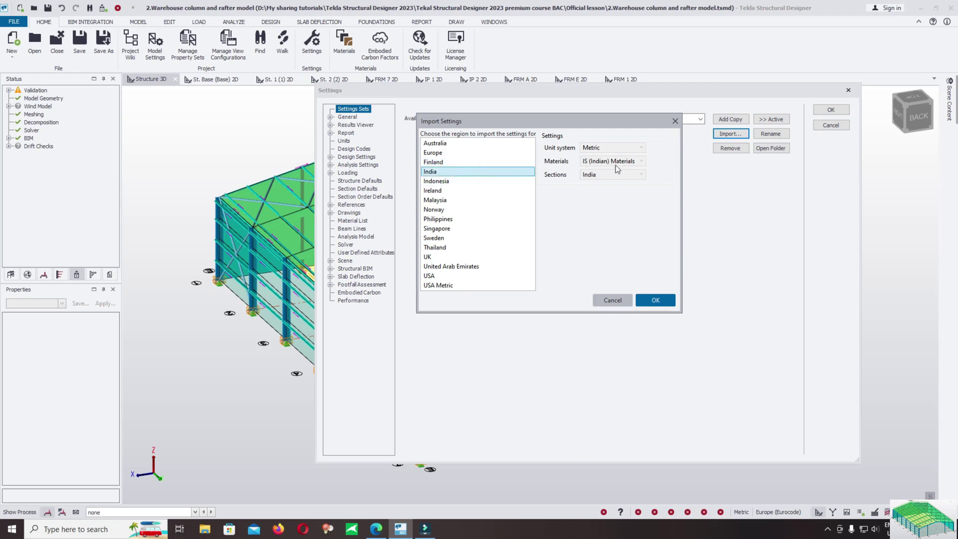
{"action": "left_click", "coordinate": [439, 181]}
{"action": "left_click", "coordinate": [456, 190]}
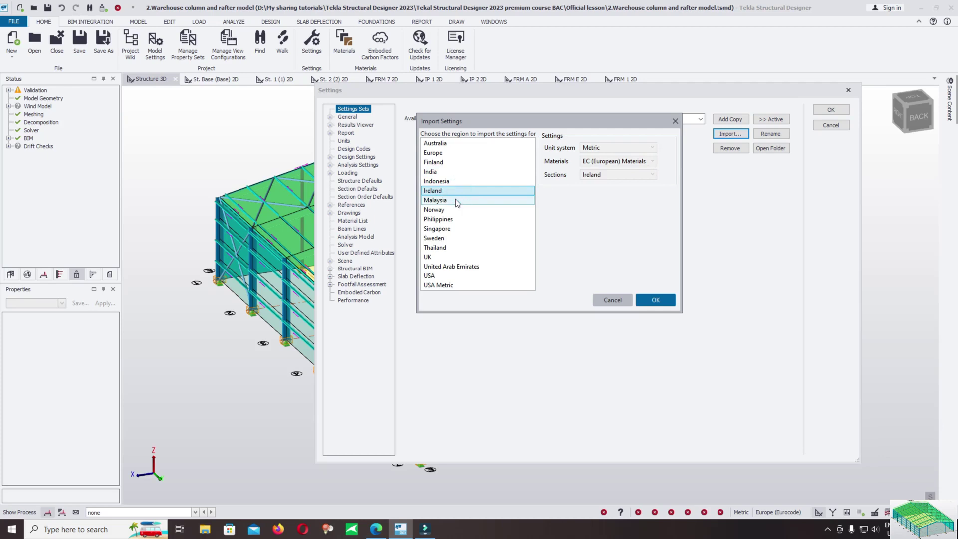
{"action": "left_click", "coordinate": [468, 200]}
{"action": "left_click", "coordinate": [462, 210]}
{"action": "left_click", "coordinate": [461, 220]}
{"action": "left_click", "coordinate": [459, 229]}
{"action": "left_click", "coordinate": [457, 238]}
{"action": "left_click", "coordinate": [455, 248]}
{"action": "left_click", "coordinate": [449, 257]}
{"action": "left_click", "coordinate": [448, 267]}
{"action": "left_click", "coordinate": [448, 276]}
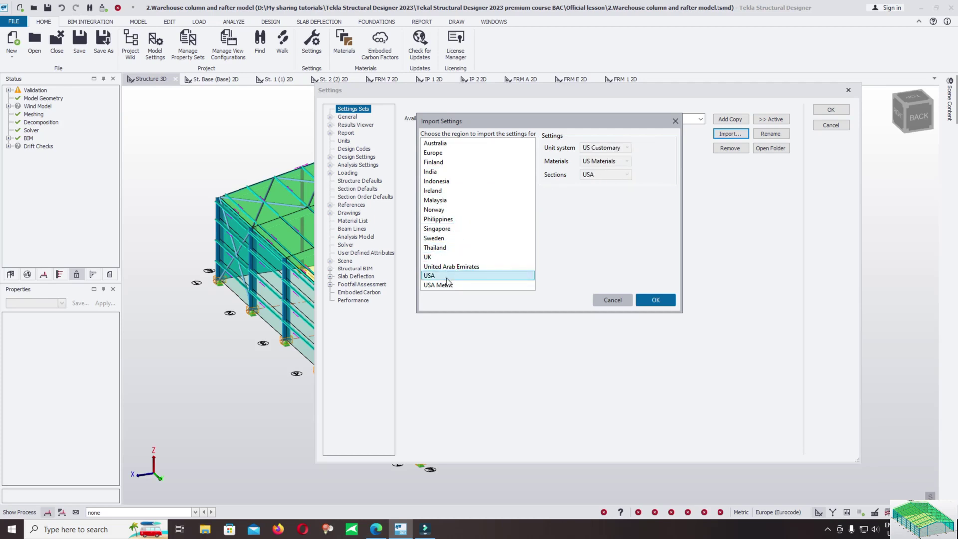
{"action": "left_click", "coordinate": [447, 286]}
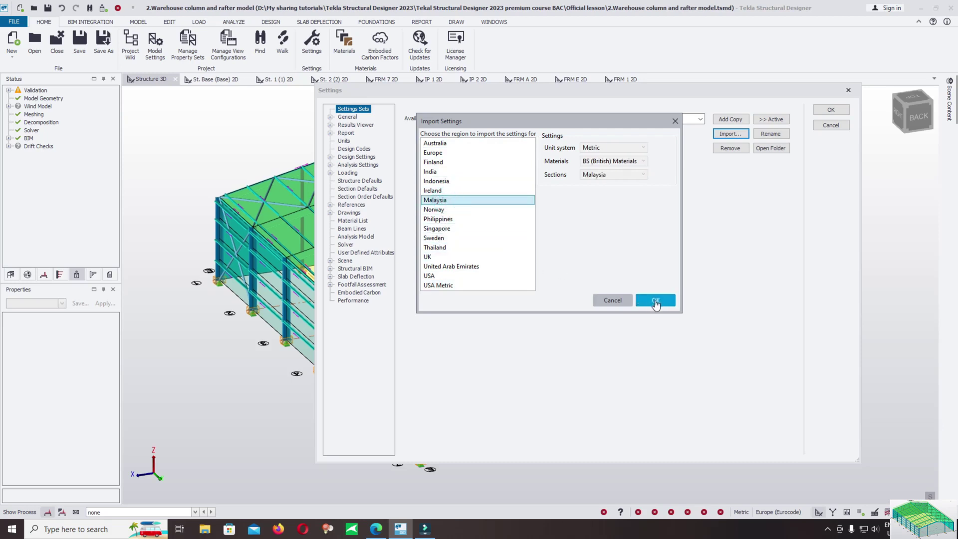
Import the Singapore regional settings and make the imported settings set active
{"action": "left_click", "coordinate": [448, 229]}
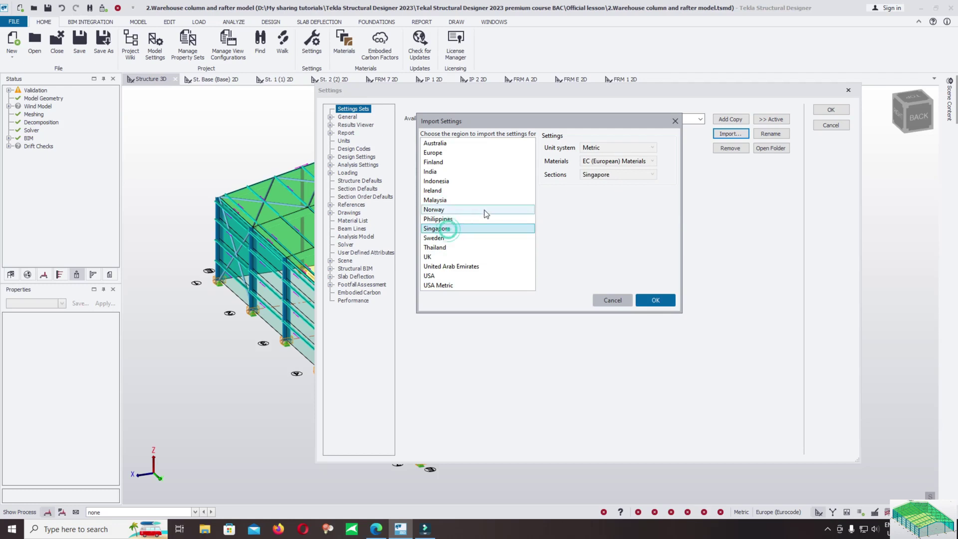
{"action": "left_click", "coordinate": [653, 300]}
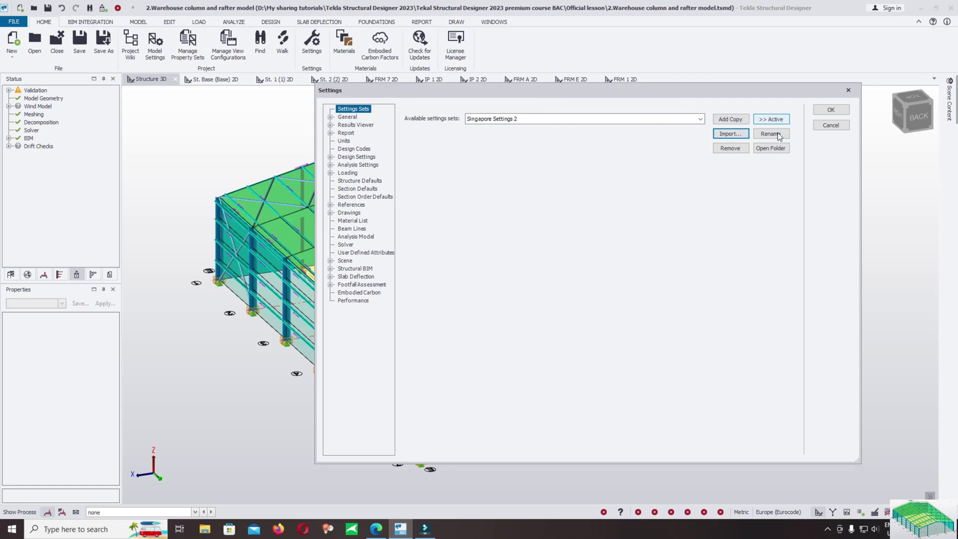
{"action": "left_click", "coordinate": [771, 119]}
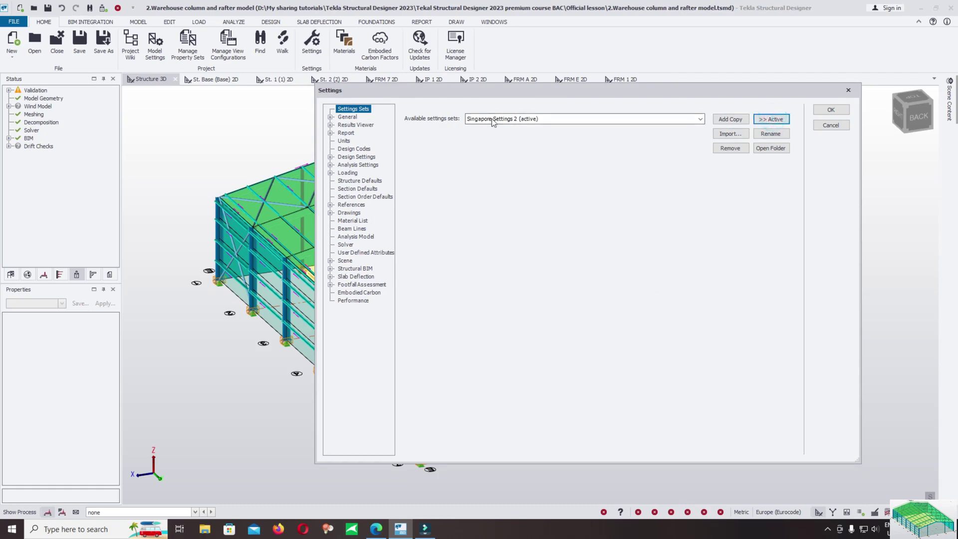
Review the design codes of the Singapore settings set and accept the program settings
{"action": "left_click", "coordinate": [353, 149]}
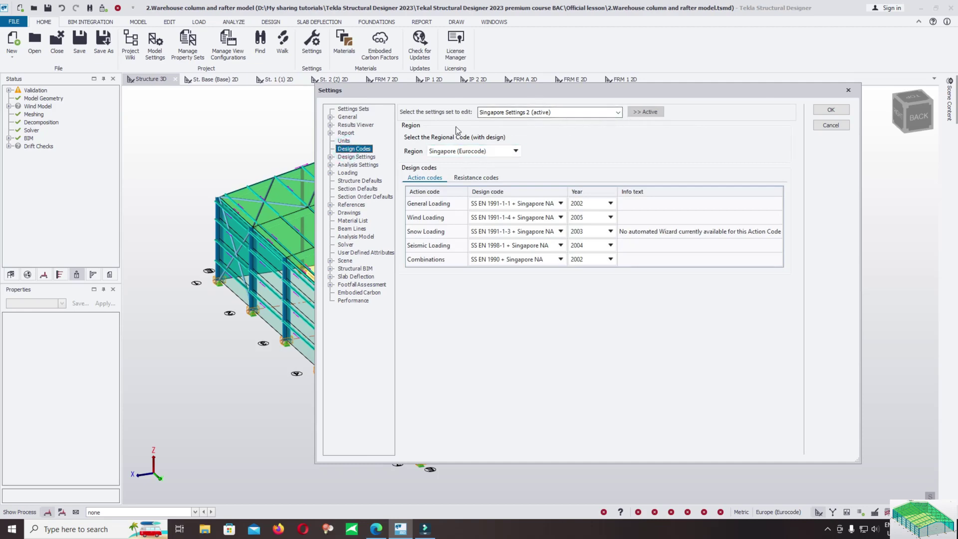
{"action": "left_click", "coordinate": [830, 109]}
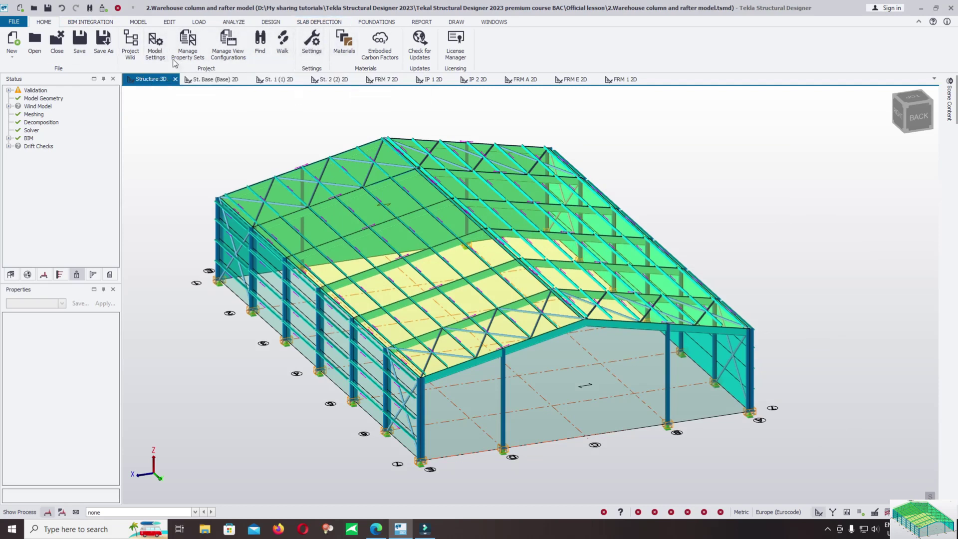
Set the model's regional design code to Singapore (Eurocode) and accept the consequences of the code change
{"action": "left_click", "coordinate": [154, 44]}
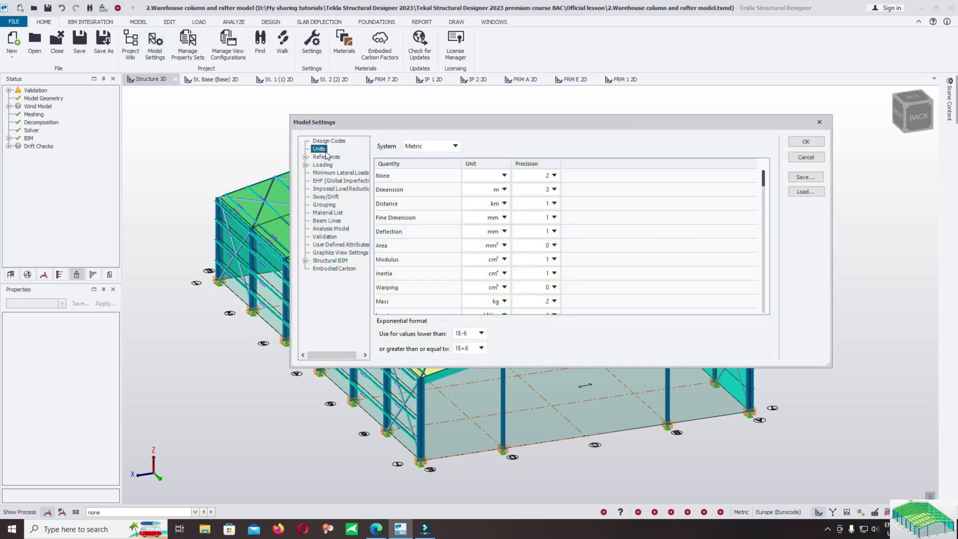
{"action": "left_click", "coordinate": [326, 142]}
{"action": "left_click", "coordinate": [490, 167]}
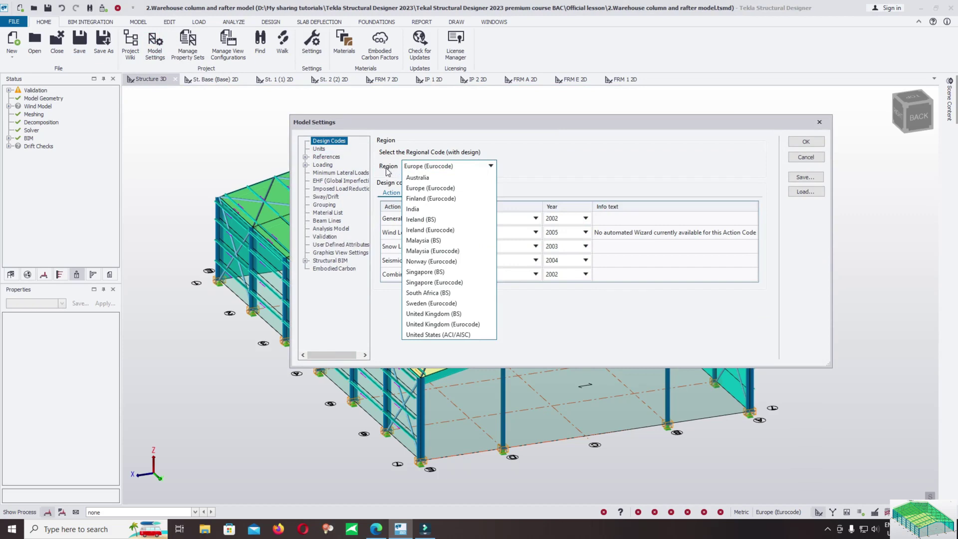
{"action": "left_click", "coordinate": [439, 187]}
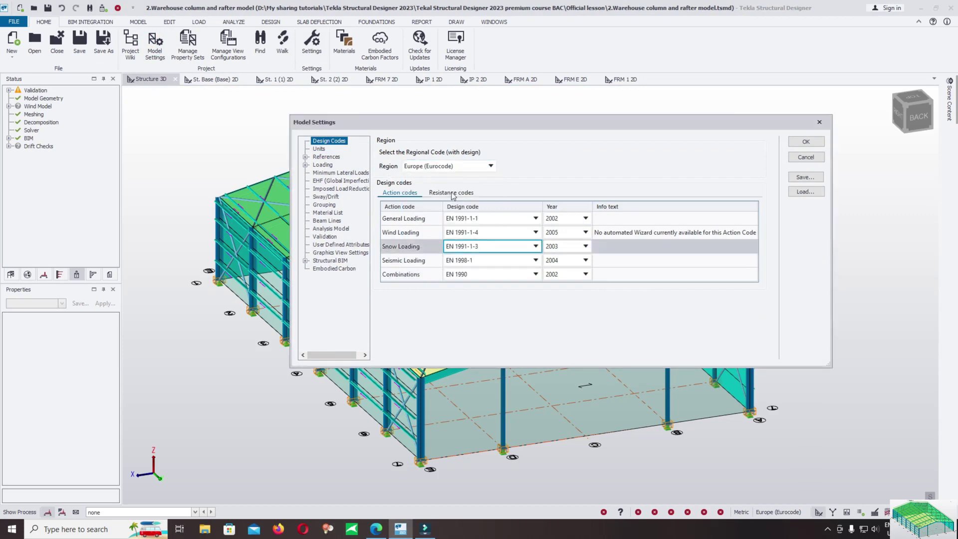
{"action": "left_click", "coordinate": [489, 165]}
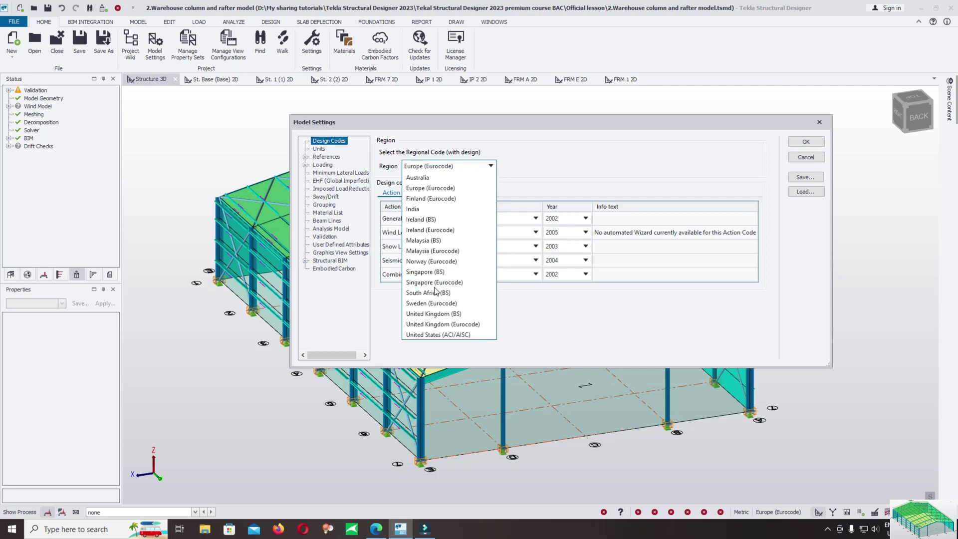
{"action": "left_click", "coordinate": [436, 282]}
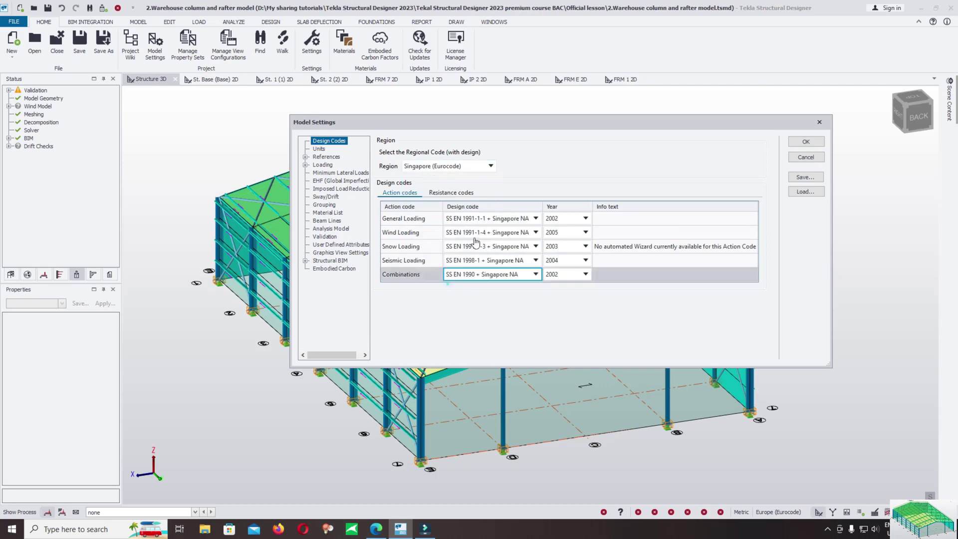
{"action": "left_click", "coordinate": [806, 143]}
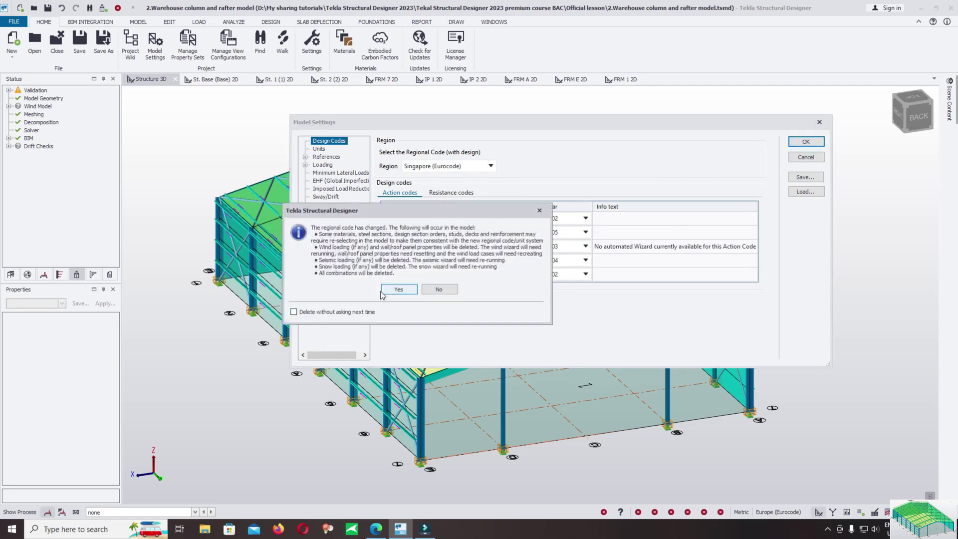
{"action": "left_click", "coordinate": [399, 289]}
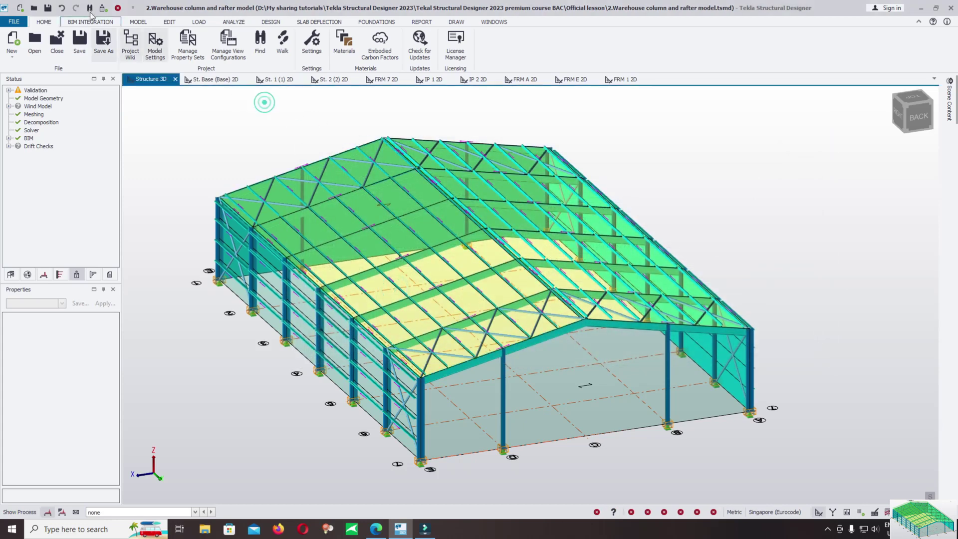
Open the Wind Wizard to check whether it runs under the Singapore code, and close it without entering data
{"action": "left_click", "coordinate": [199, 22]}
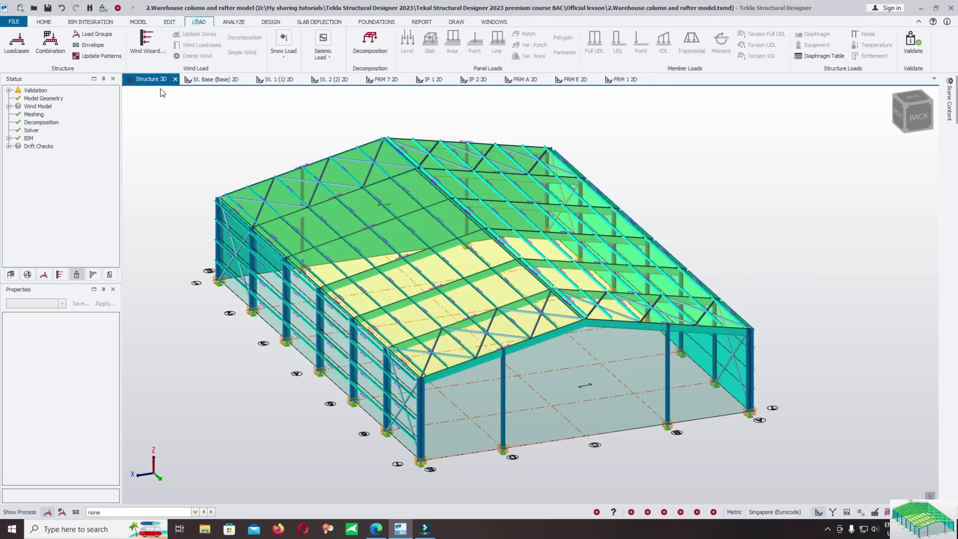
{"action": "left_click", "coordinate": [158, 41]}
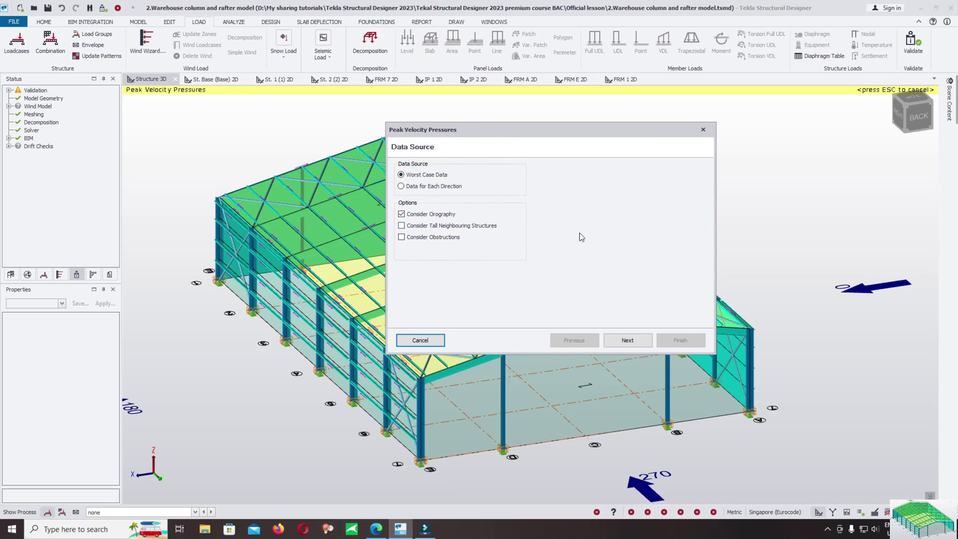
{"action": "left_click", "coordinate": [704, 130]}
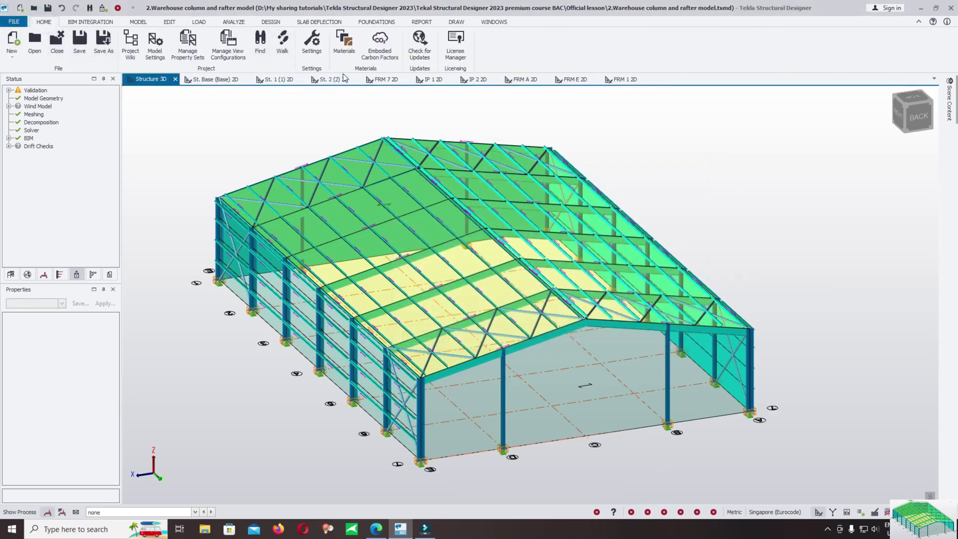
Import the Malaysia regional settings in the program settings and make the imported set active
{"action": "left_click", "coordinate": [312, 43]}
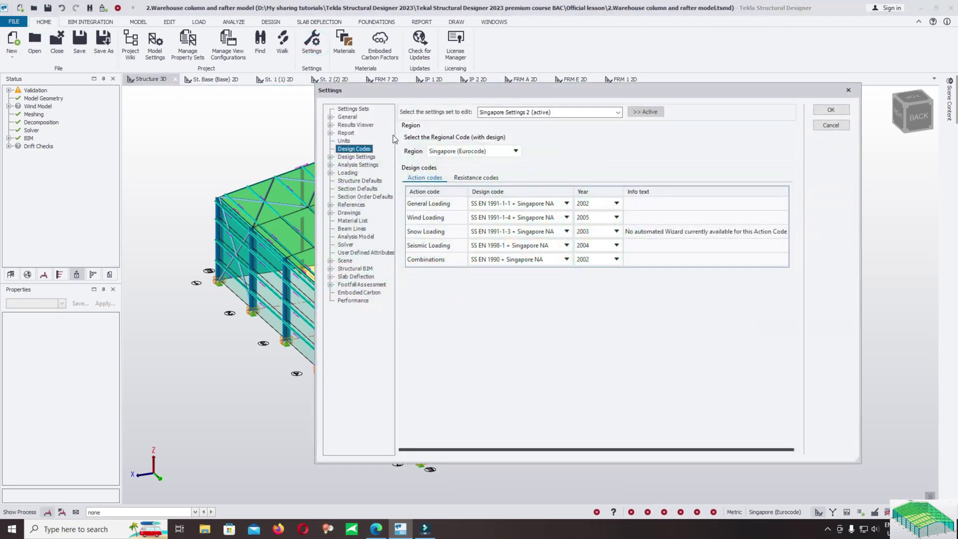
{"action": "left_click", "coordinate": [352, 108]}
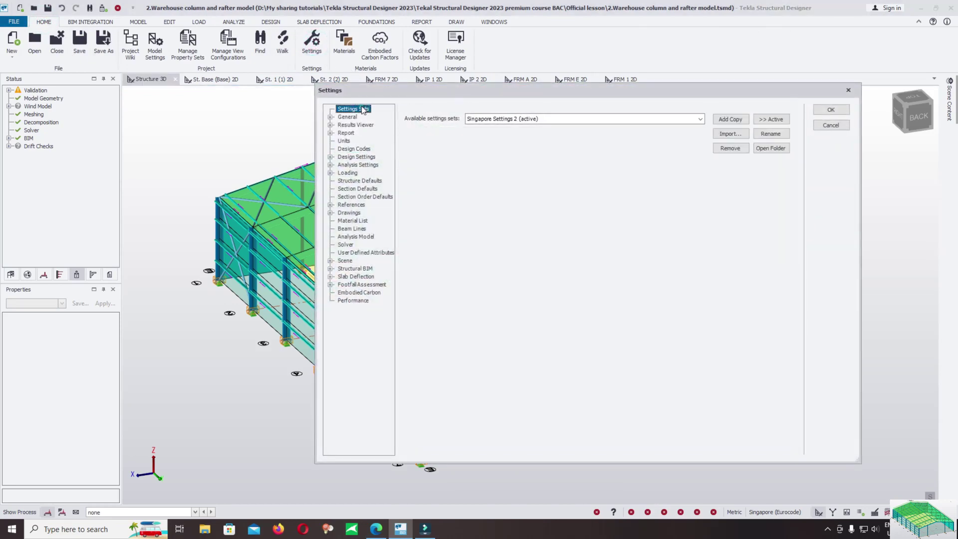
{"action": "left_click", "coordinate": [553, 118]}
{"action": "left_click", "coordinate": [552, 119]}
{"action": "left_click", "coordinate": [732, 136]}
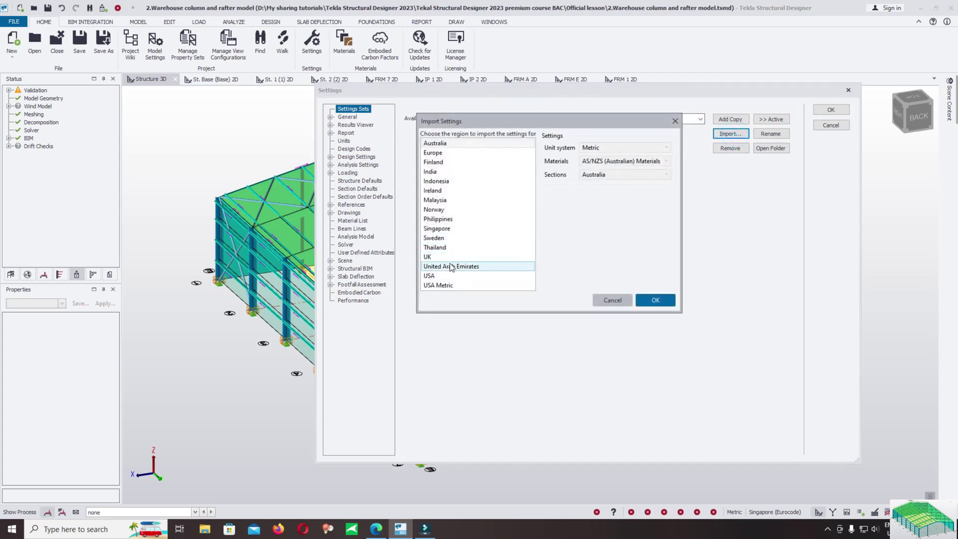
{"action": "left_click", "coordinate": [456, 201]}
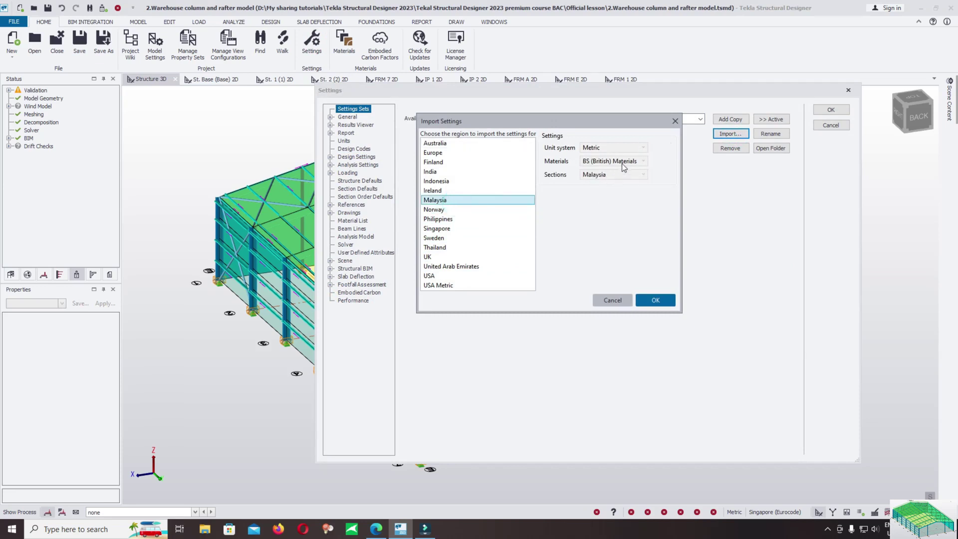
{"action": "left_click", "coordinate": [655, 300]}
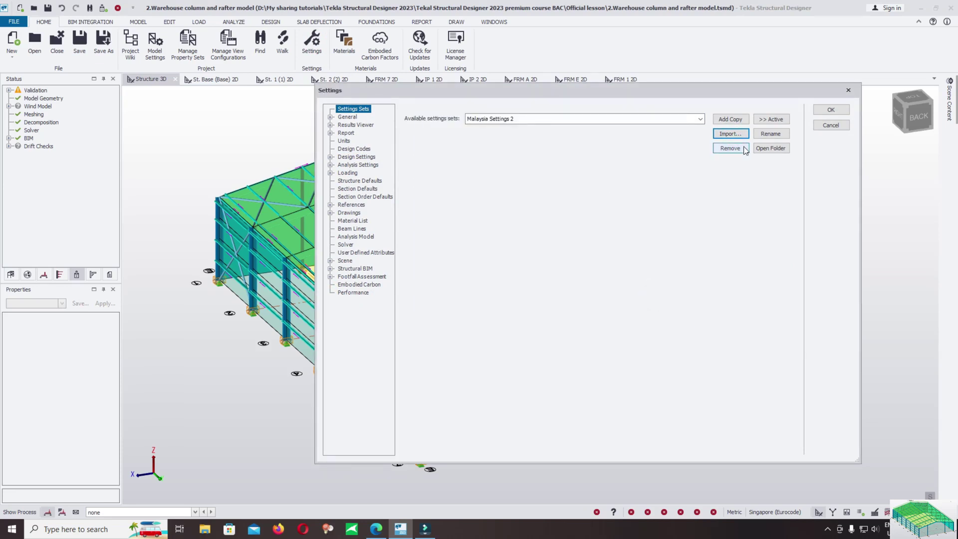
{"action": "left_click", "coordinate": [771, 120]}
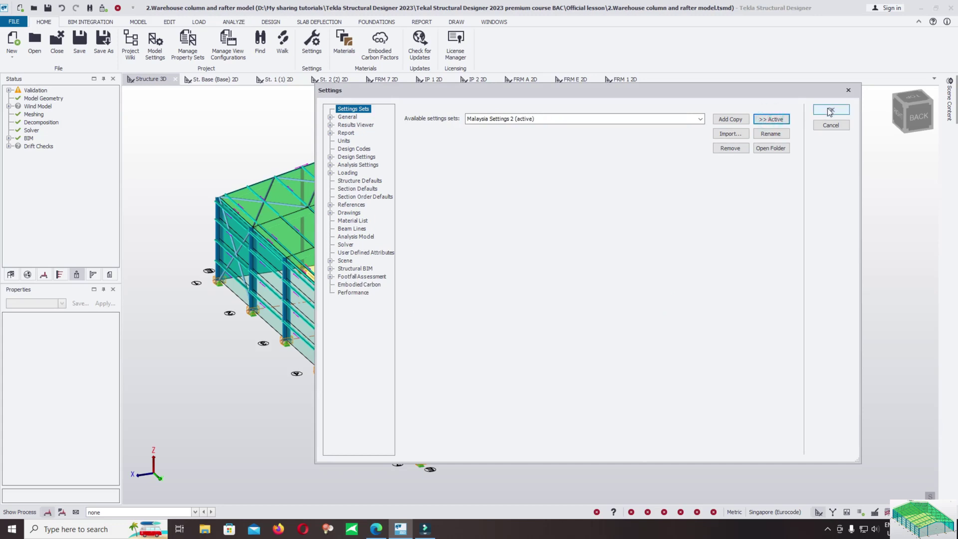
Set the design code region of the imported Malaysia settings set to Malaysia (Eurocode) and accept the program settings
{"action": "left_click", "coordinate": [349, 149]}
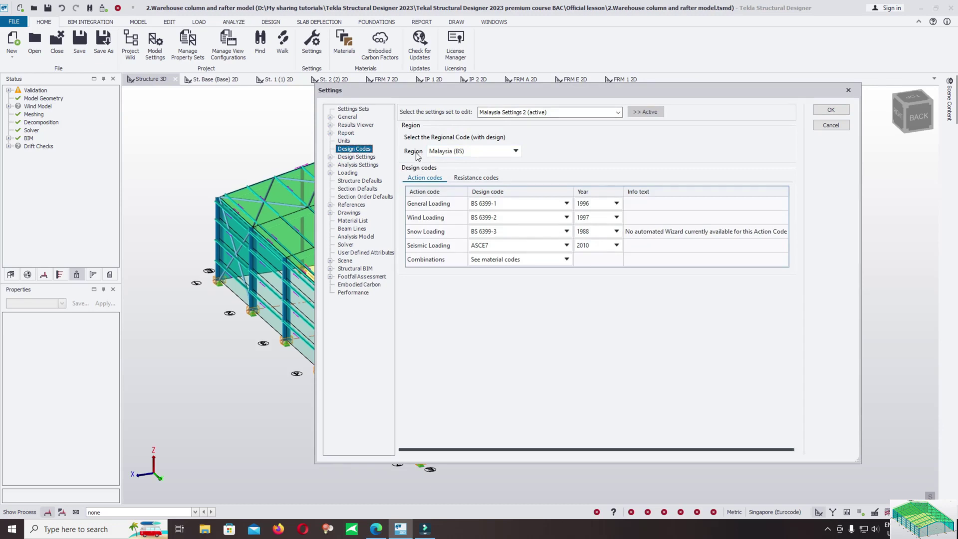
{"action": "left_click", "coordinate": [517, 152]}
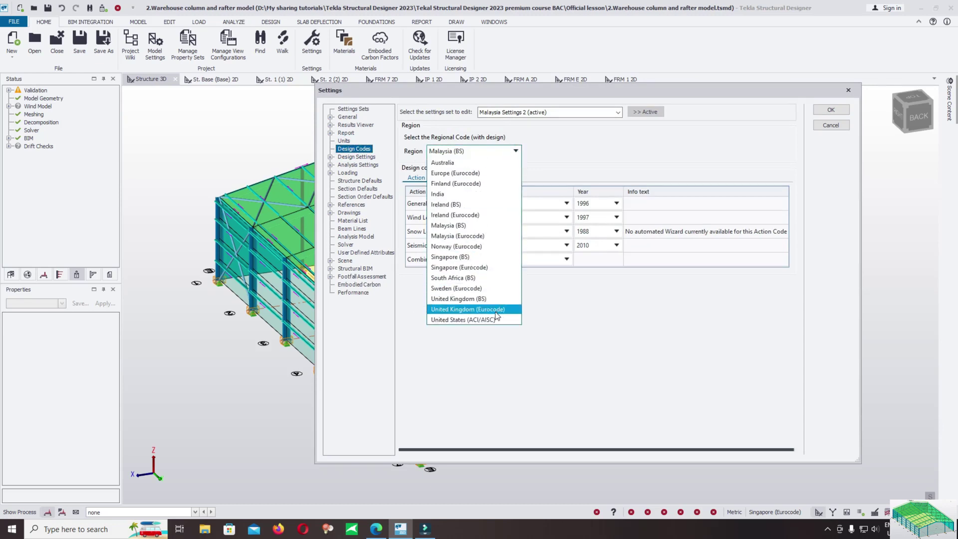
{"action": "left_click", "coordinate": [462, 235]}
{"action": "left_click", "coordinate": [831, 110]}
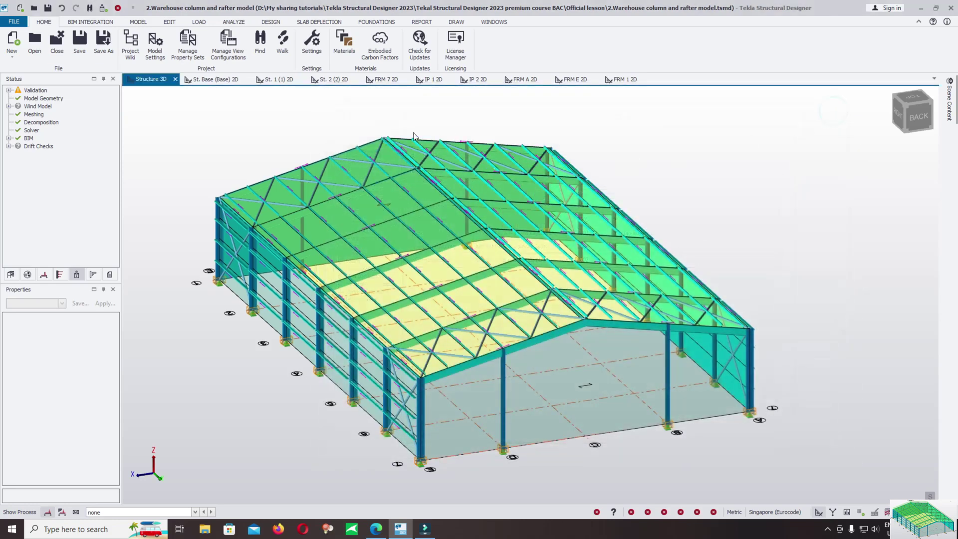
Change the model's regional design code to Malaysia (Eurocode) and accept the consequences of the code change
{"action": "left_click", "coordinate": [154, 43]}
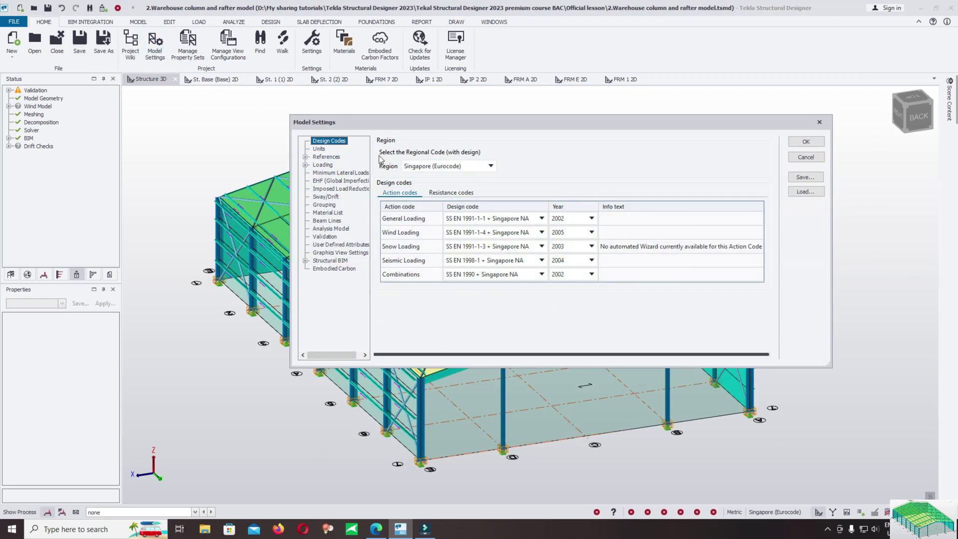
{"action": "left_click", "coordinate": [489, 166]}
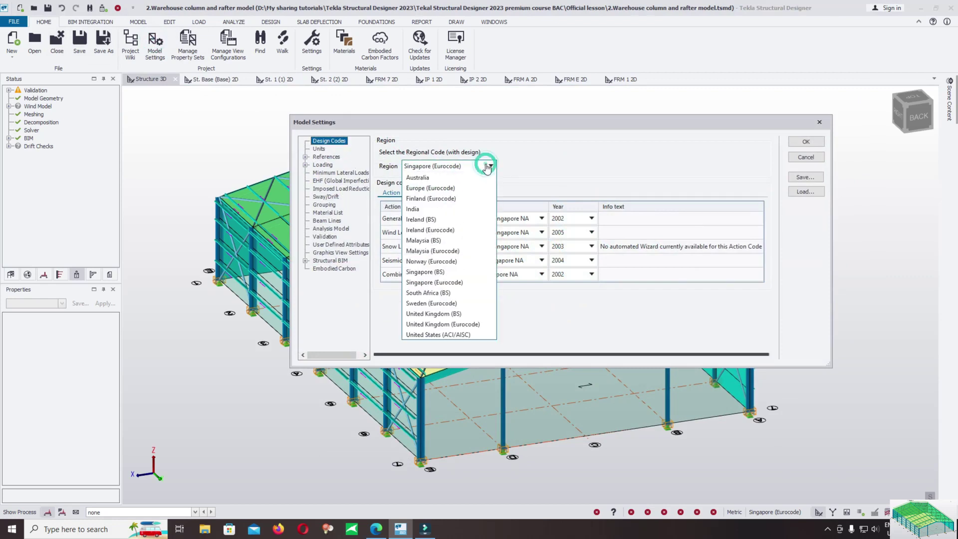
{"action": "left_click", "coordinate": [464, 250]}
{"action": "left_click", "coordinate": [797, 142]}
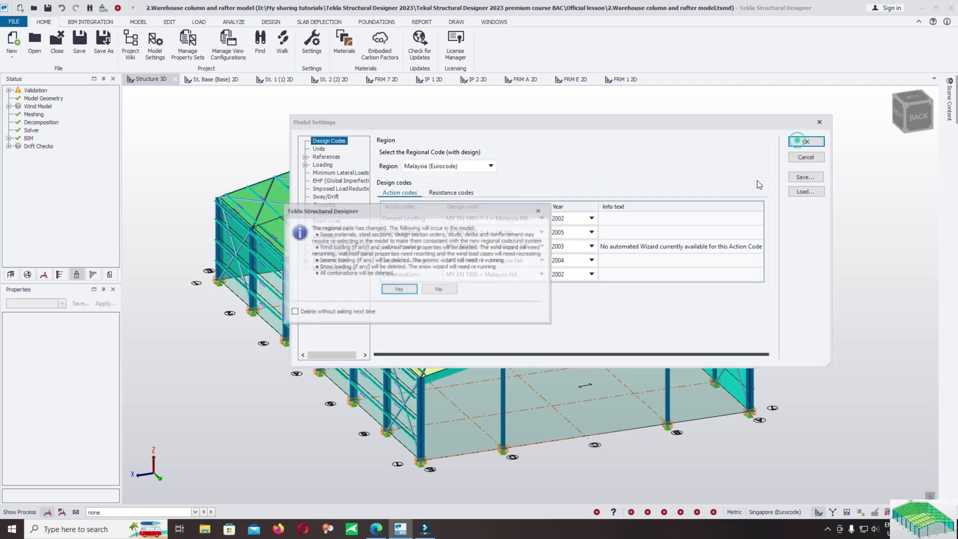
{"action": "left_click", "coordinate": [404, 292]}
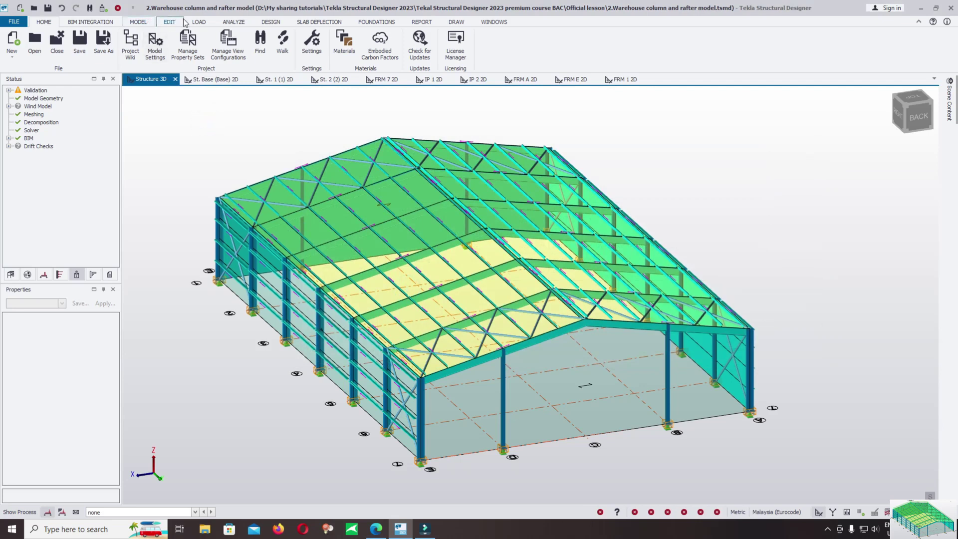
{"action": "left_click", "coordinate": [199, 22]}
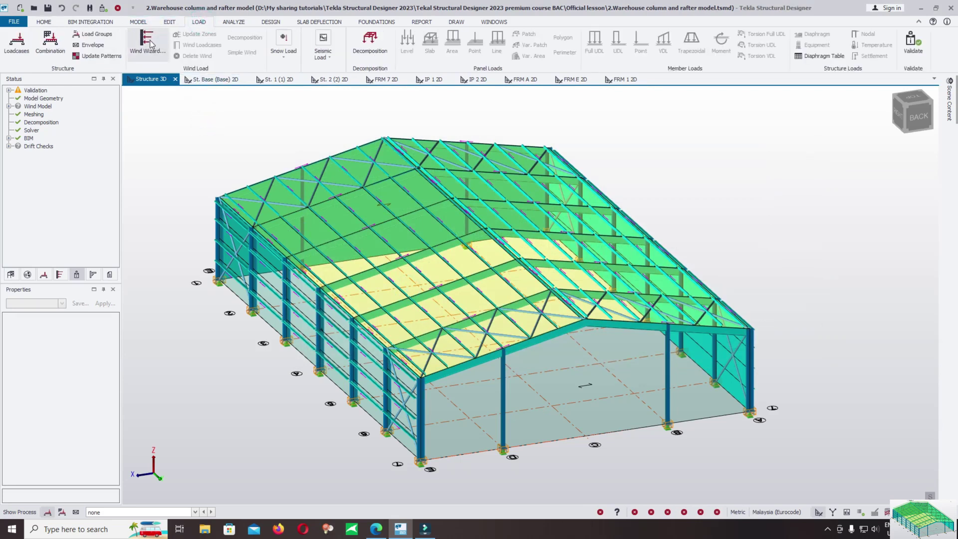
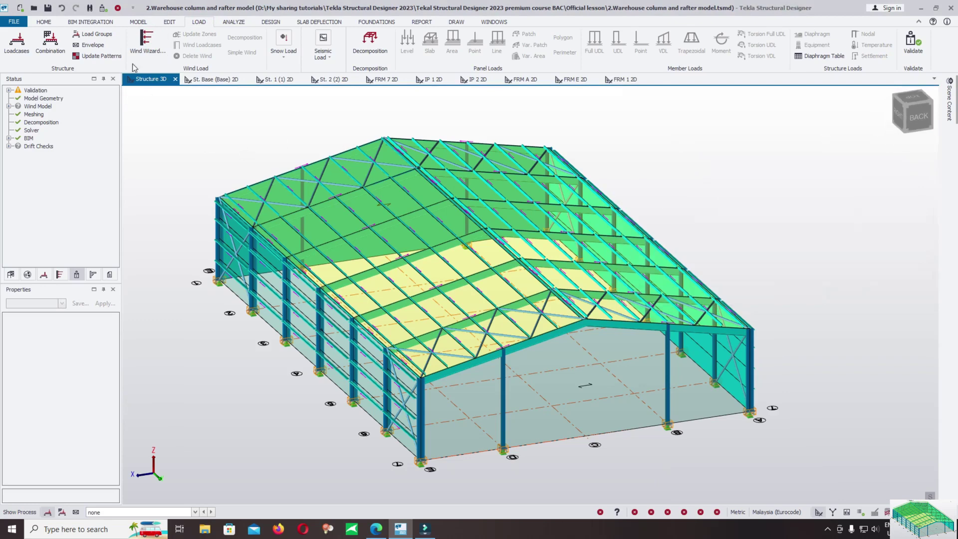
Make the existing UK Settings the active settings set and accept the program settings
{"action": "left_click", "coordinate": [43, 22]}
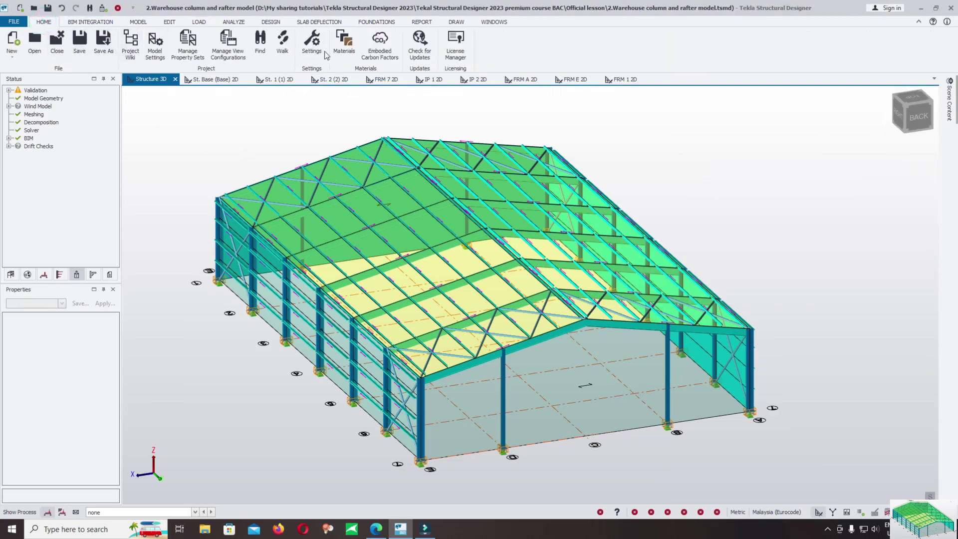
{"action": "left_click", "coordinate": [311, 39]}
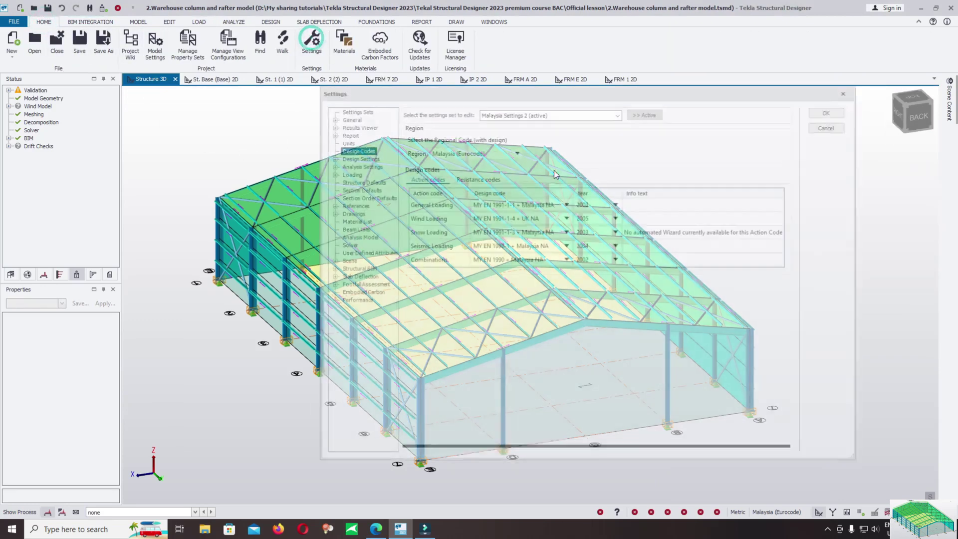
{"action": "left_click", "coordinate": [613, 112]}
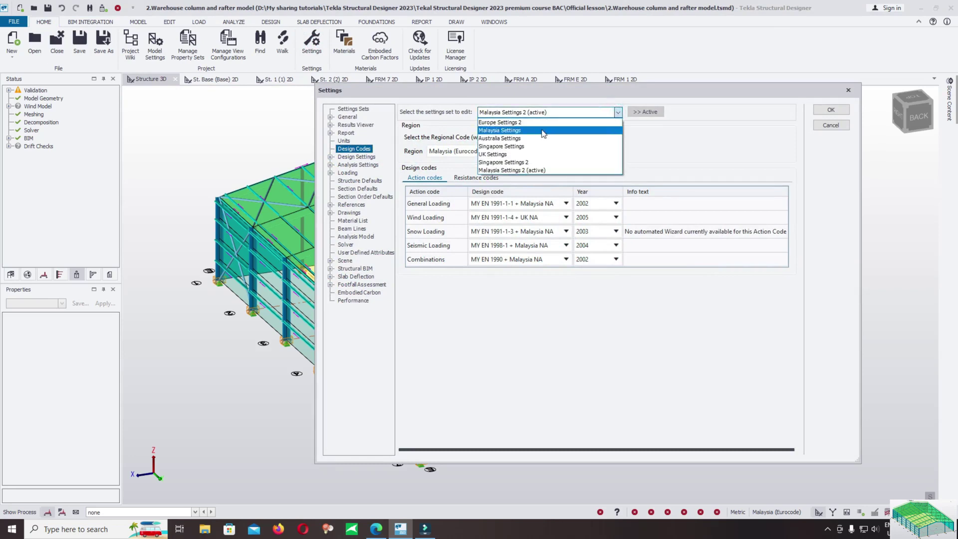
{"action": "left_click", "coordinate": [514, 154]}
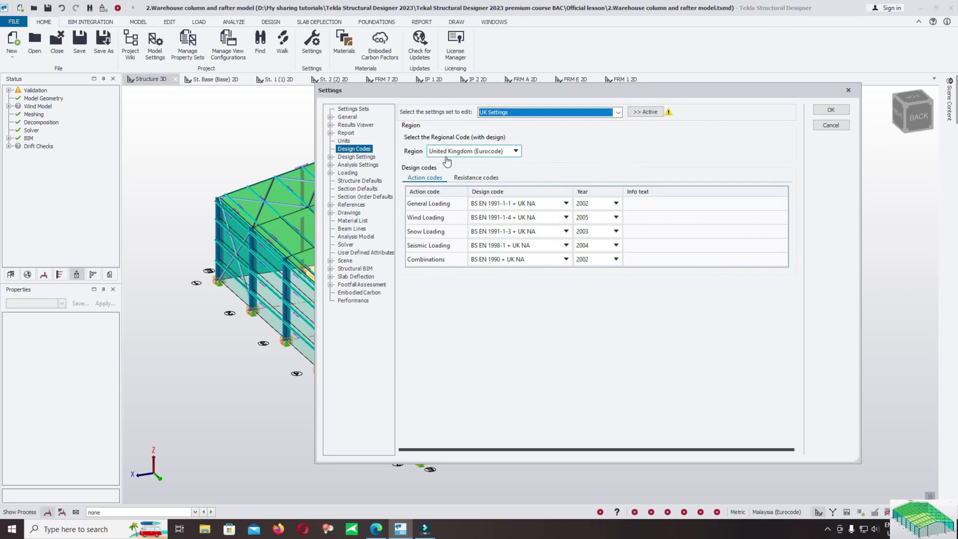
{"action": "left_click", "coordinate": [647, 111]}
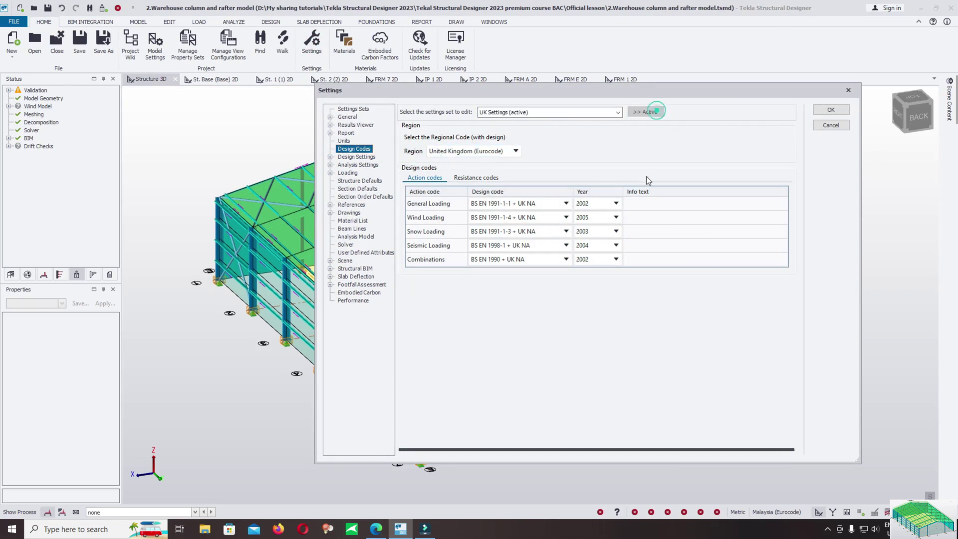
{"action": "left_click", "coordinate": [366, 109]}
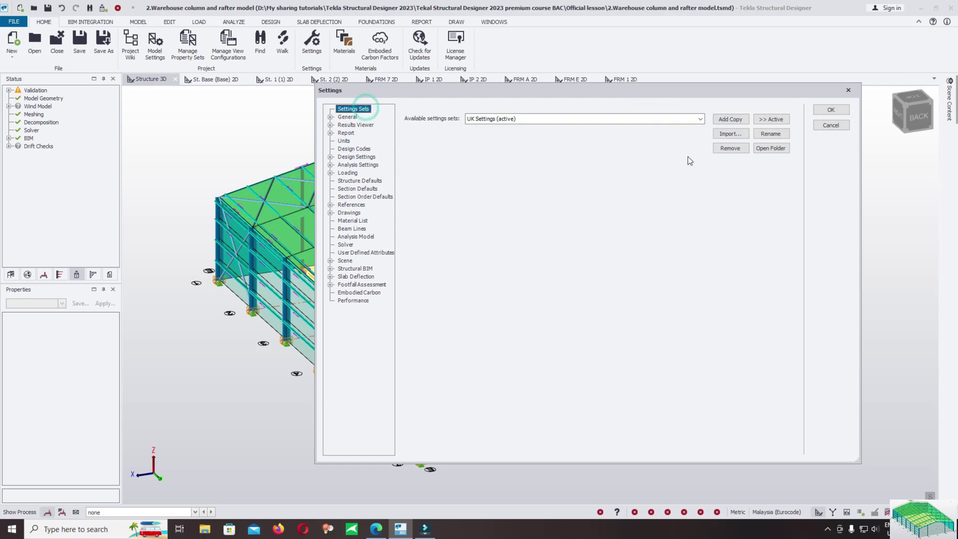
{"action": "left_click", "coordinate": [773, 116]}
{"action": "left_click", "coordinate": [831, 110]}
Change the model's regional design code to United Kingdom (Eurocode), accept the consequences of the change and save the model
{"action": "left_click", "coordinate": [156, 48]}
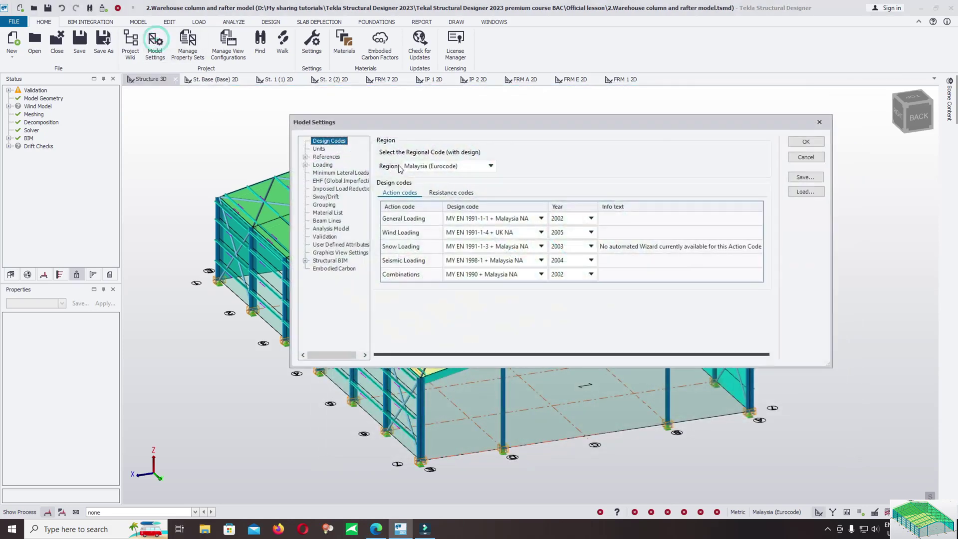
{"action": "left_click", "coordinate": [491, 167]}
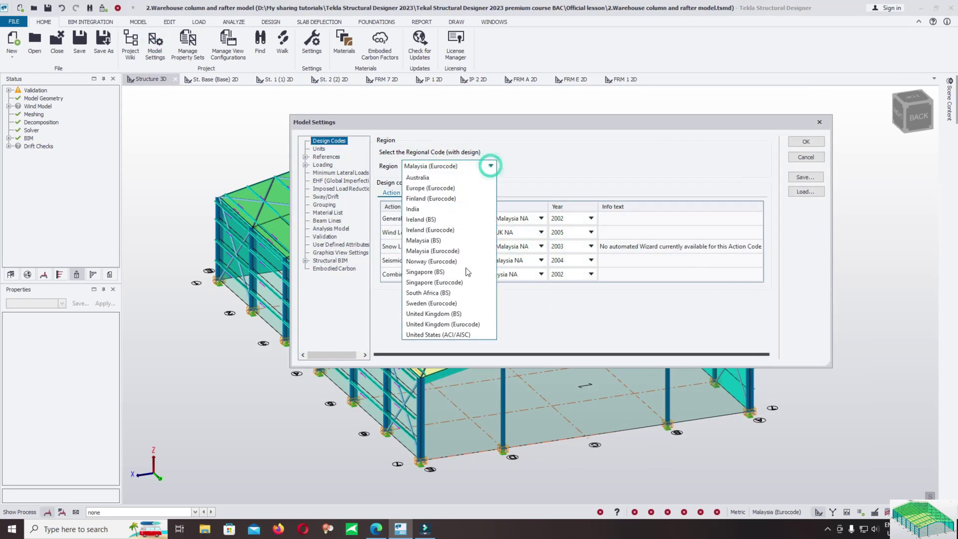
{"action": "left_click", "coordinate": [459, 323]}
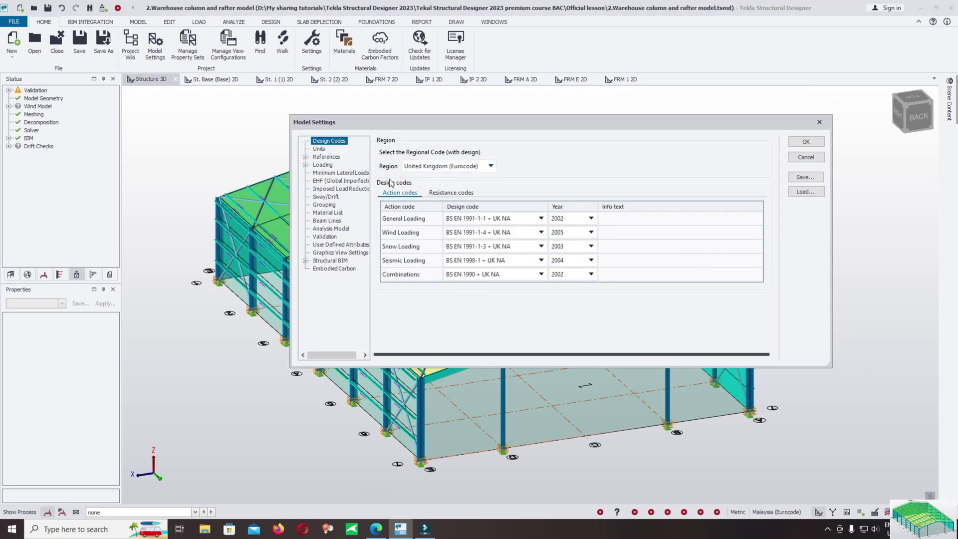
{"action": "left_click", "coordinate": [806, 144]}
{"action": "left_click", "coordinate": [392, 295]}
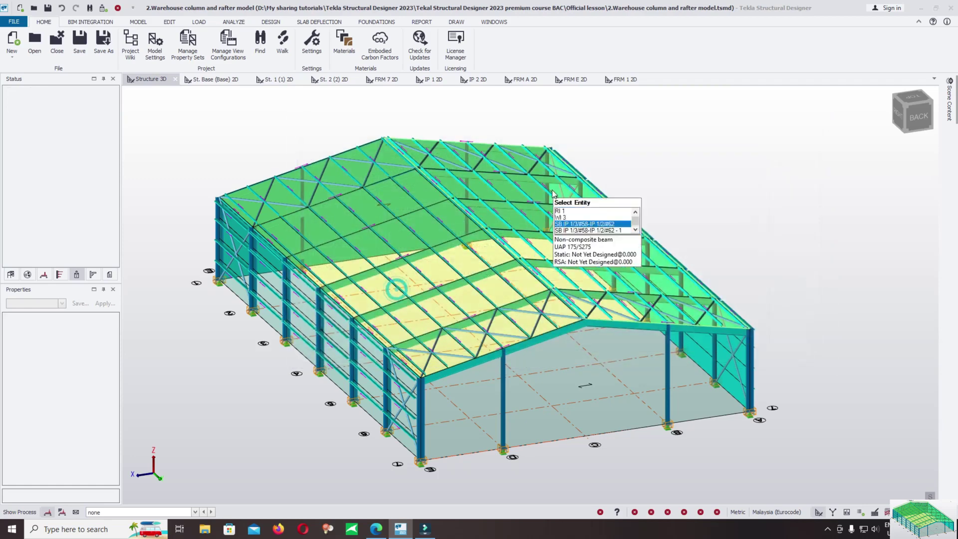
{"action": "left_click", "coordinate": [13, 21]}
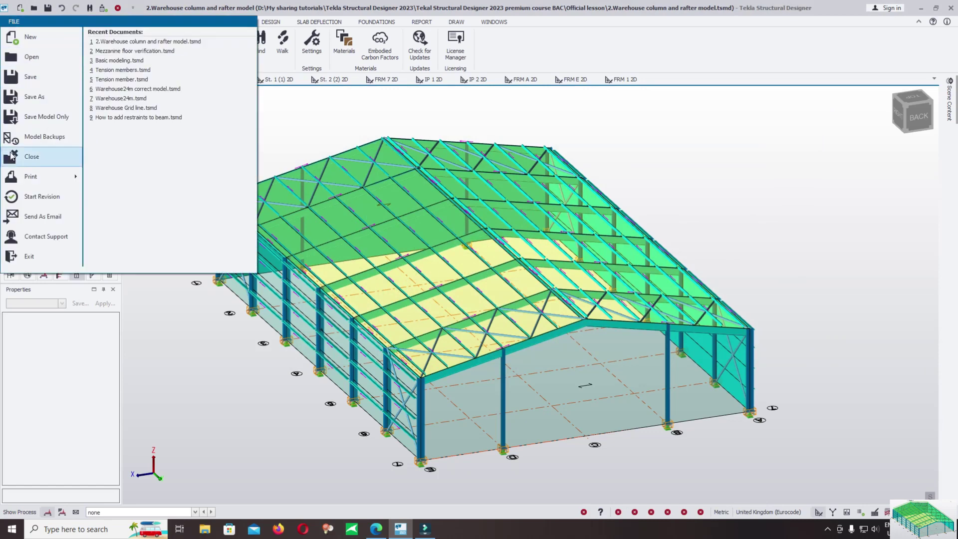
{"action": "left_click", "coordinate": [26, 79]}
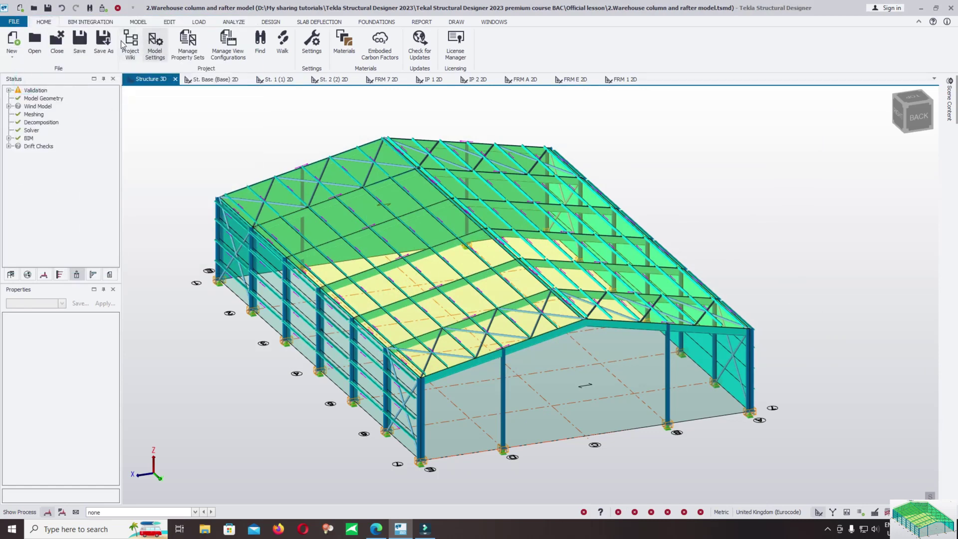
Start the wind wizard with the BREVe UK Grid Ref. data source and orography considered, and select map square SK as the site
{"action": "left_click", "coordinate": [199, 22]}
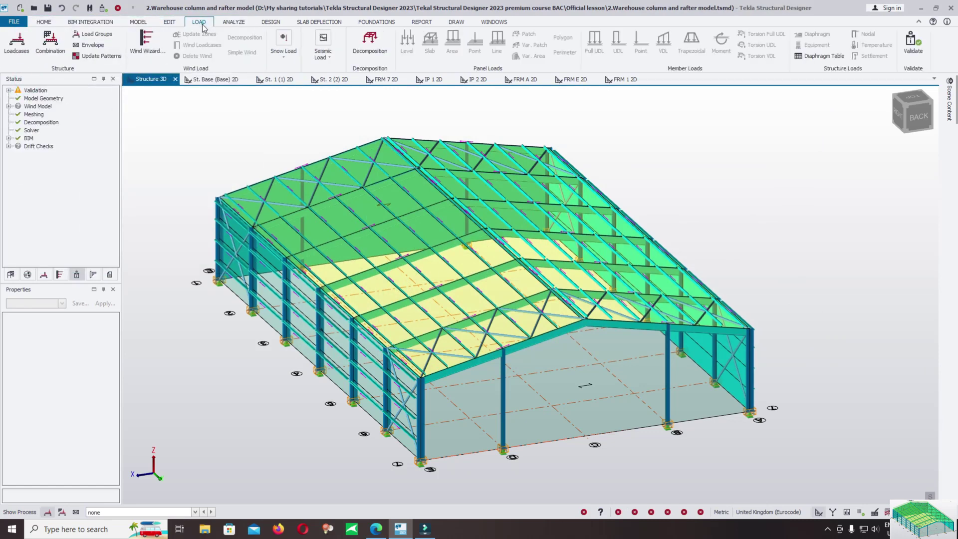
{"action": "left_click", "coordinate": [149, 43]}
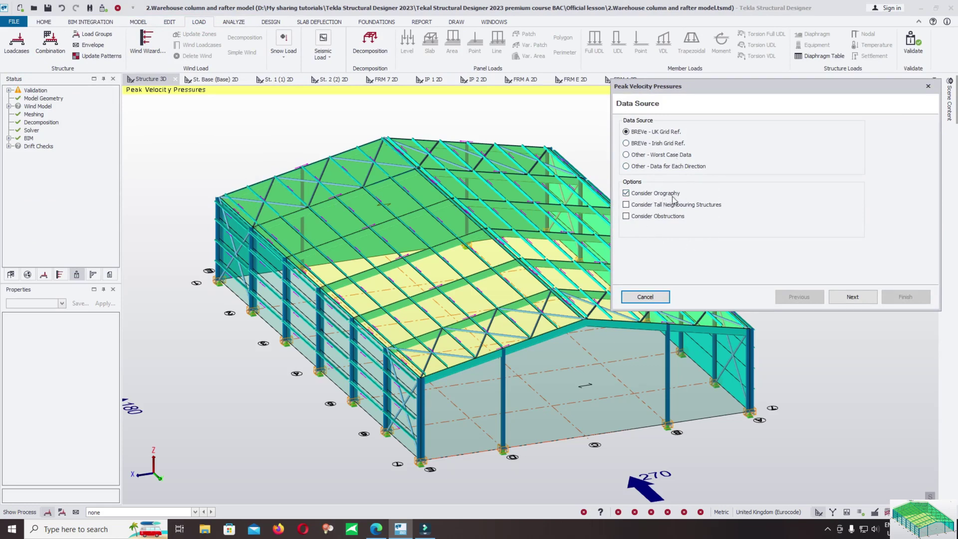
{"action": "left_click", "coordinate": [856, 296]}
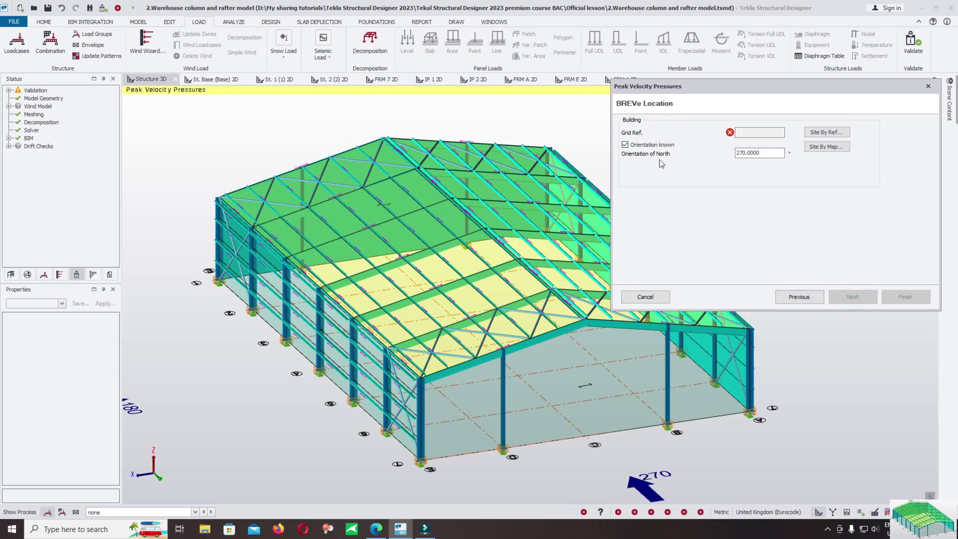
{"action": "left_click", "coordinate": [828, 133]}
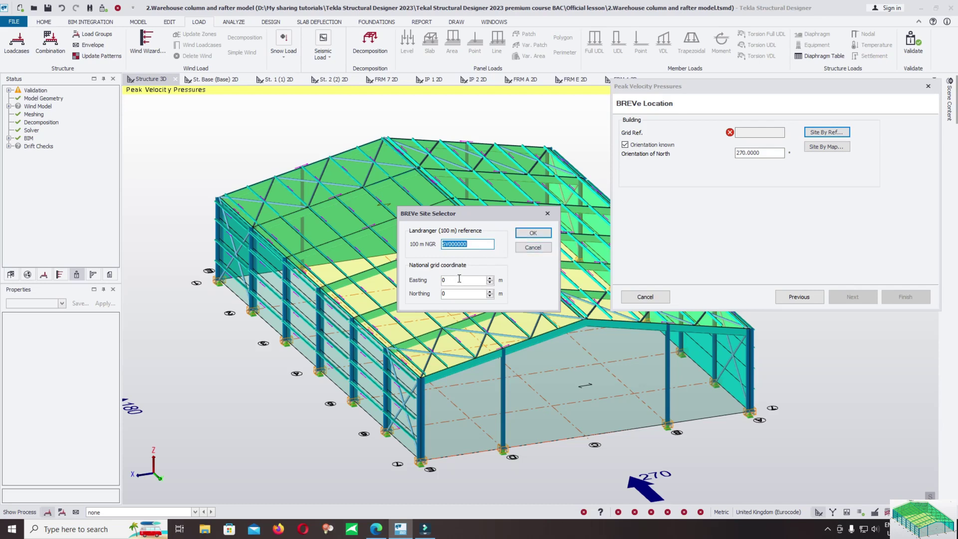
{"action": "left_click", "coordinate": [547, 213]}
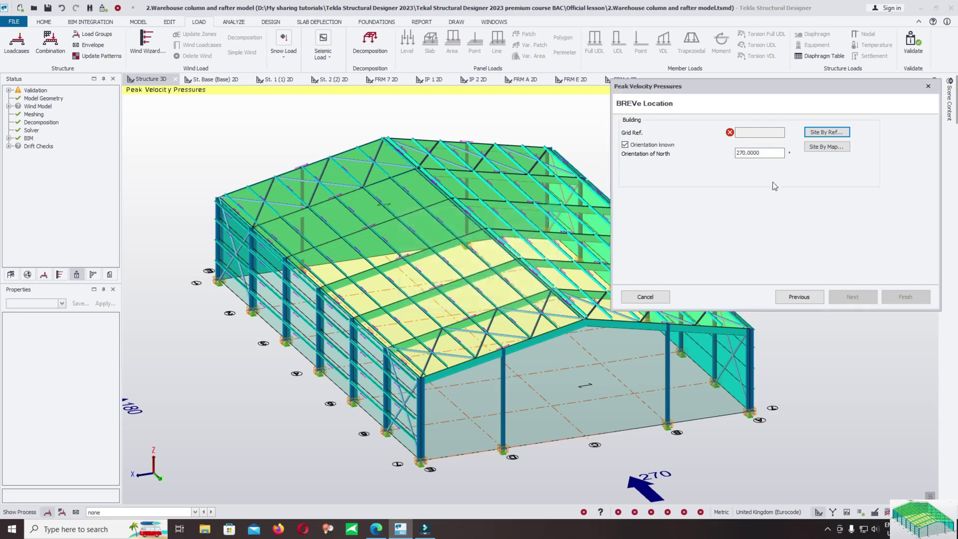
{"action": "left_click", "coordinate": [829, 147]}
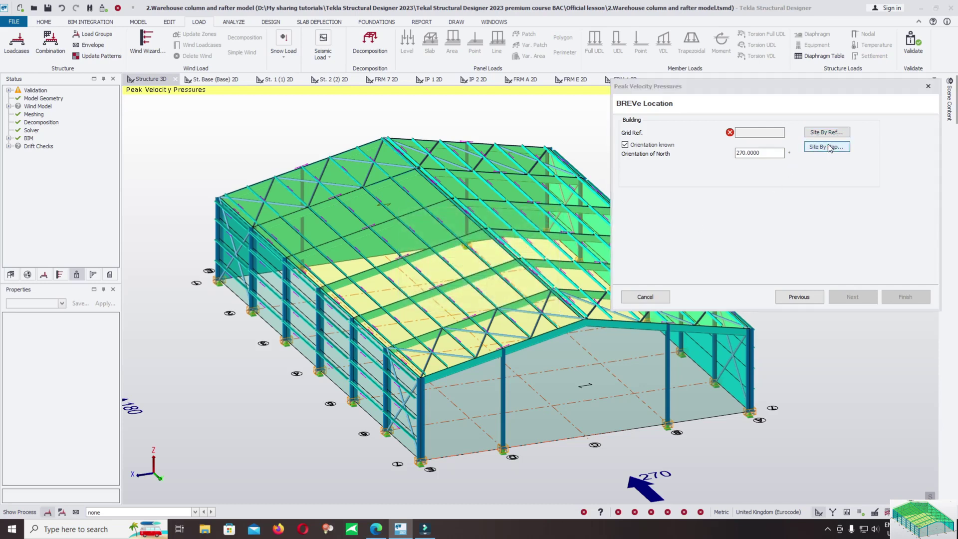
{"action": "left_click", "coordinate": [386, 347]}
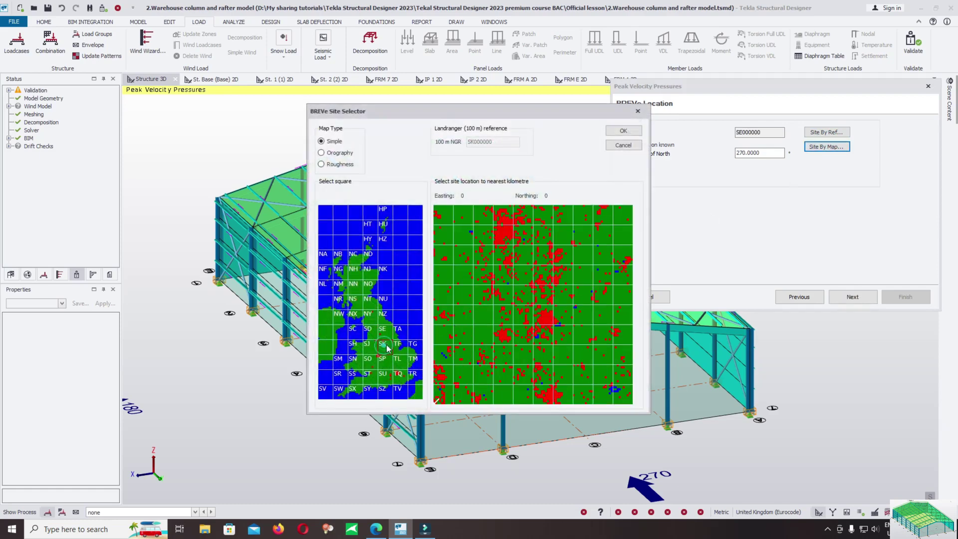
{"action": "left_click", "coordinate": [623, 131]}
Accept the default basic data, roughness and orography values and finish the peak velocity pressure calculation
{"action": "left_click", "coordinate": [841, 297]}
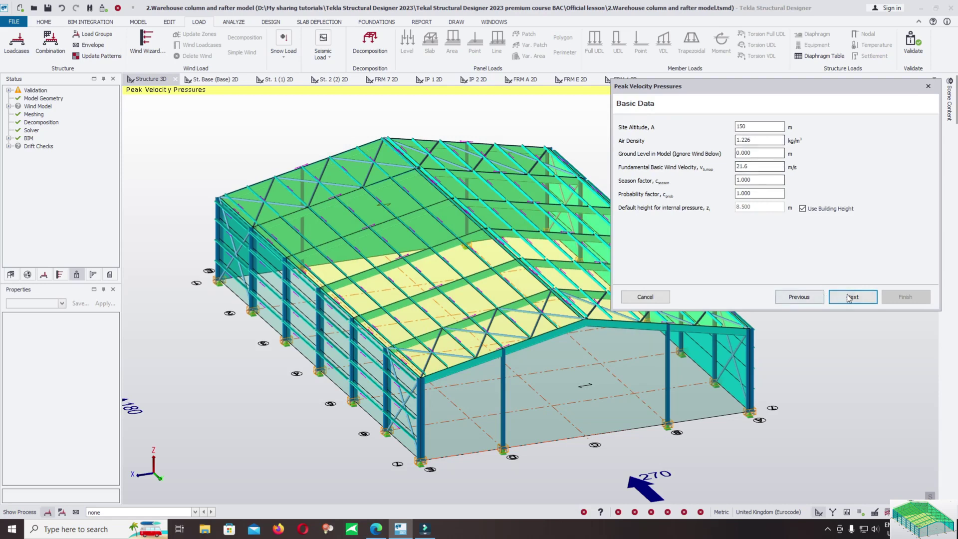
{"action": "left_click", "coordinate": [853, 297]}
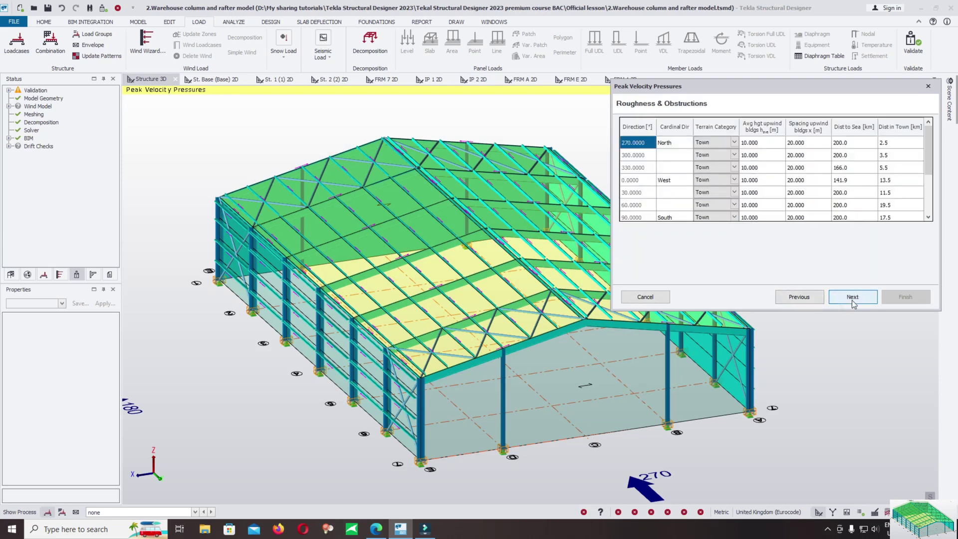
{"action": "left_click", "coordinate": [853, 297]}
{"action": "left_click", "coordinate": [852, 299]}
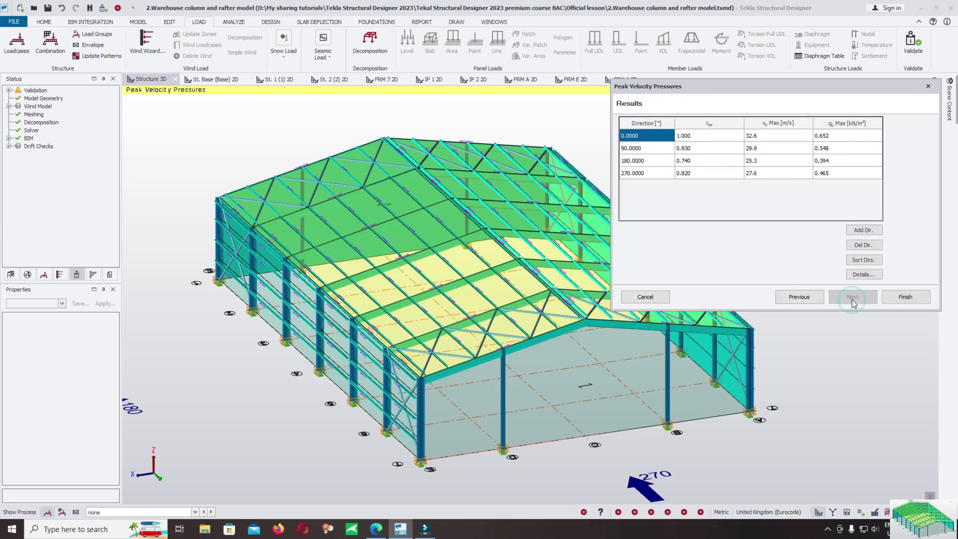
{"action": "left_click", "coordinate": [907, 297]}
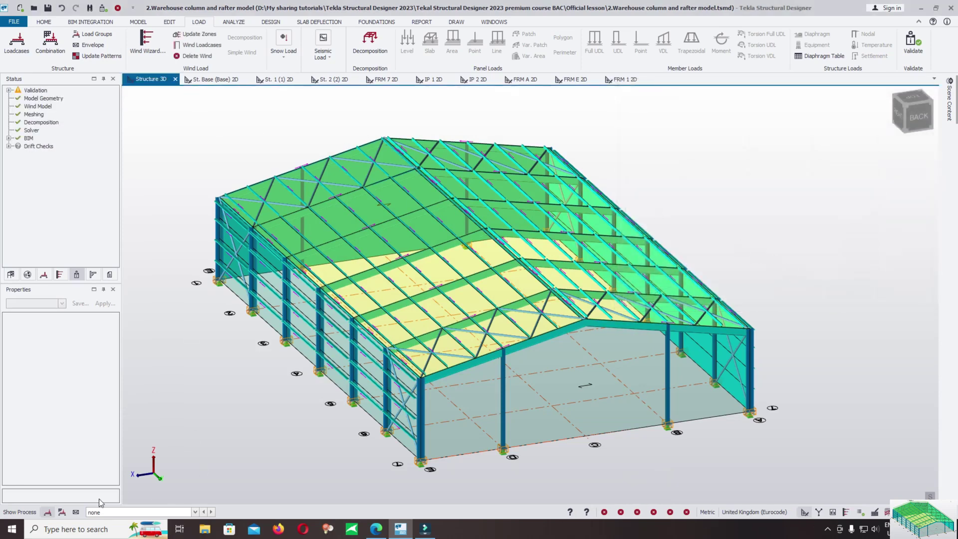
{"action": "left_click", "coordinate": [109, 512]}
{"action": "left_click", "coordinate": [109, 512]}
{"action": "middle_click_drag", "start_coordinate": [215, 177], "coordinate": [238, 181]}
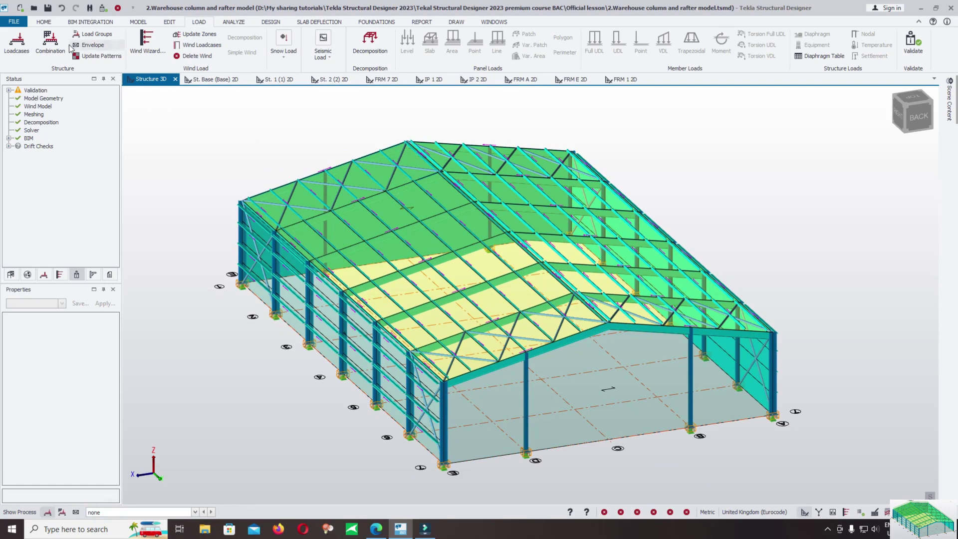
Review the settings of the Dead, Services and Imposed loadcases
{"action": "left_click", "coordinate": [17, 43]}
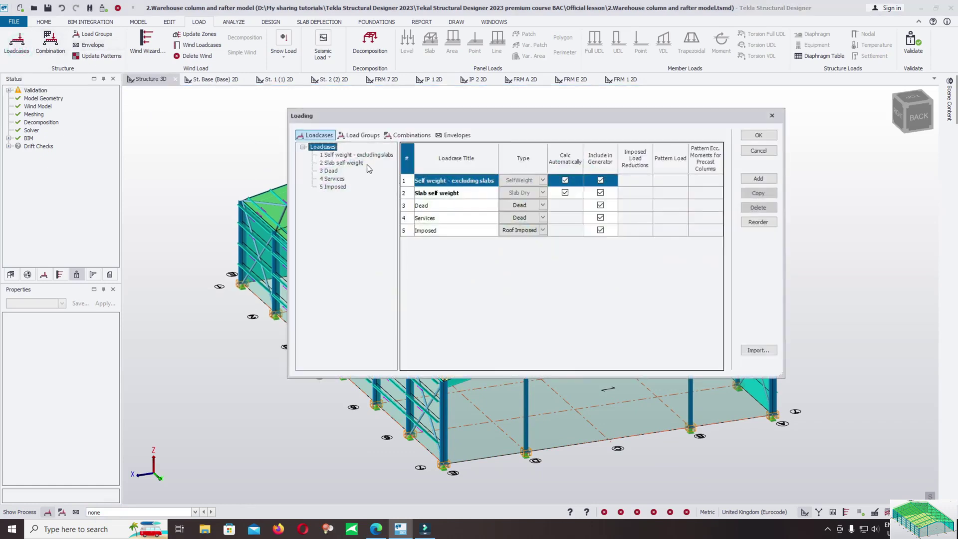
{"action": "left_click", "coordinate": [334, 171]}
{"action": "left_click", "coordinate": [333, 179]}
{"action": "left_click", "coordinate": [336, 187]}
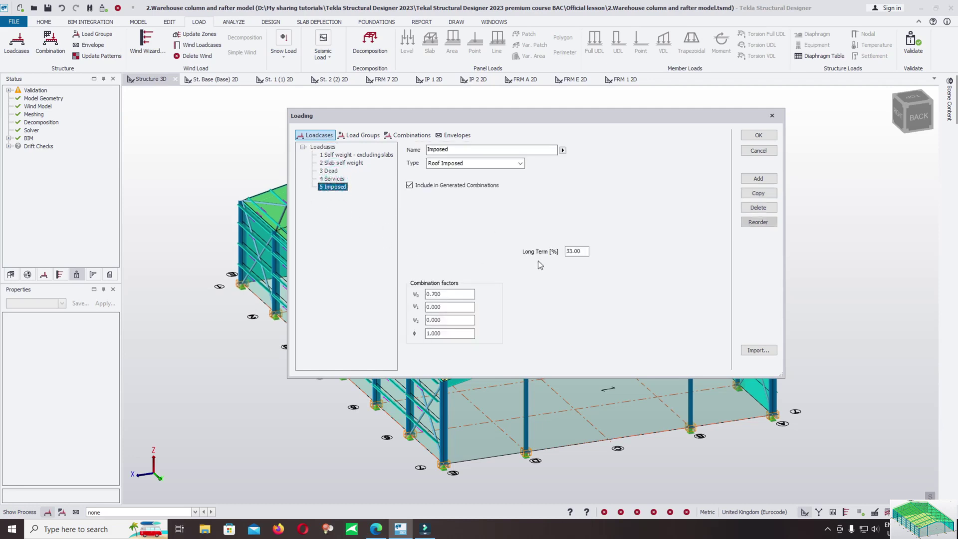
{"action": "left_click_drag", "start_coordinate": [479, 121], "coordinate": [704, 229]}
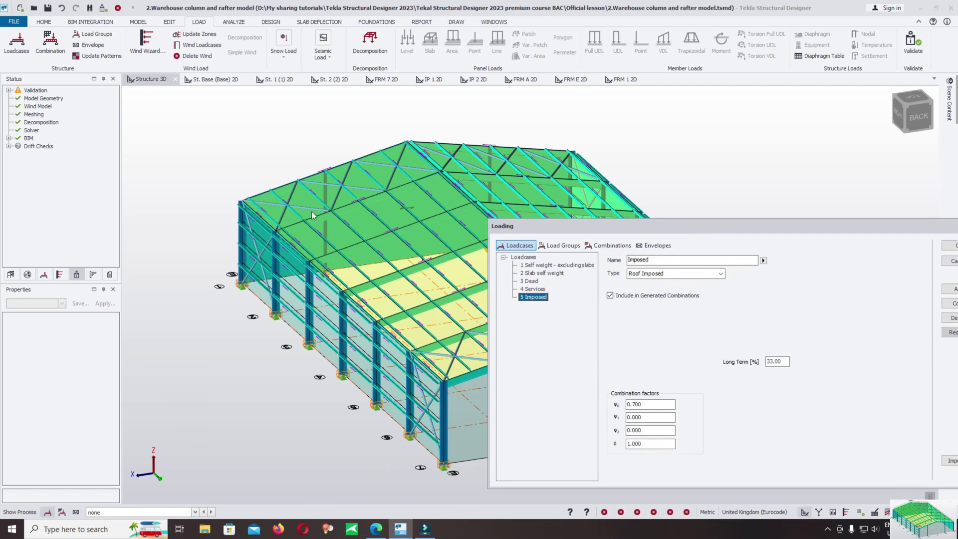
{"action": "left_click_drag", "start_coordinate": [684, 227], "coordinate": [459, 199]}
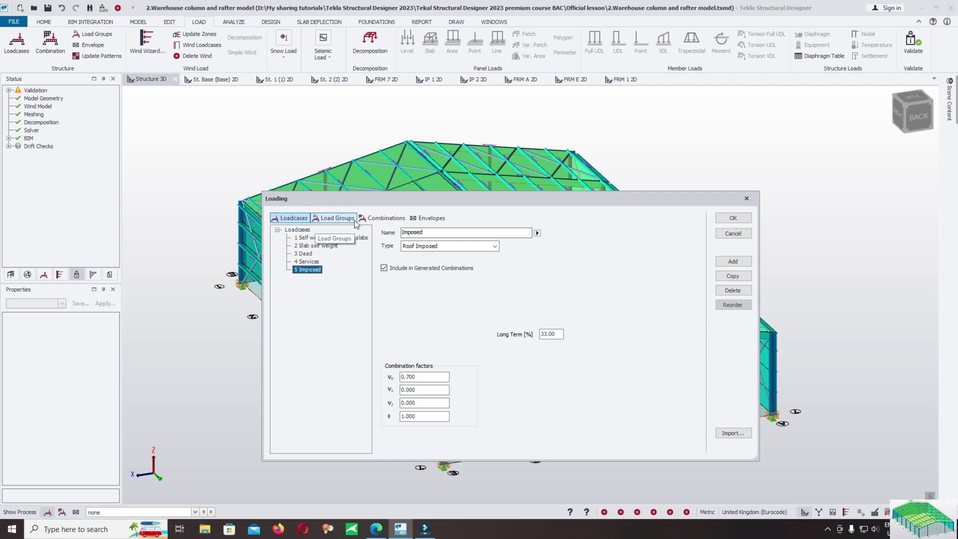
Start the combination generator for the design combinations with the scenario set to Final
{"action": "left_click", "coordinate": [386, 219]}
{"action": "left_click_drag", "start_coordinate": [481, 192], "coordinate": [523, 66]}
{"action": "left_click", "coordinate": [776, 320]}
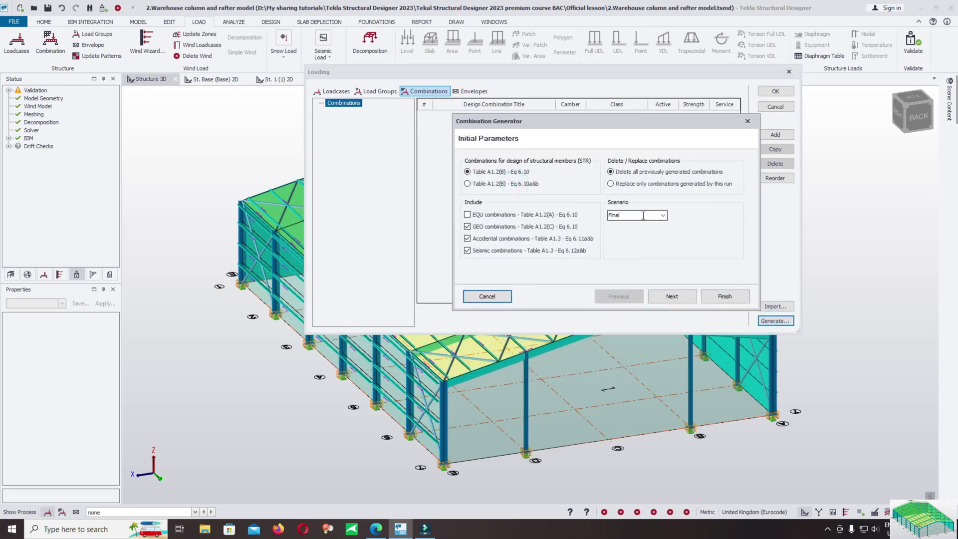
{"action": "left_click", "coordinate": [662, 216]}
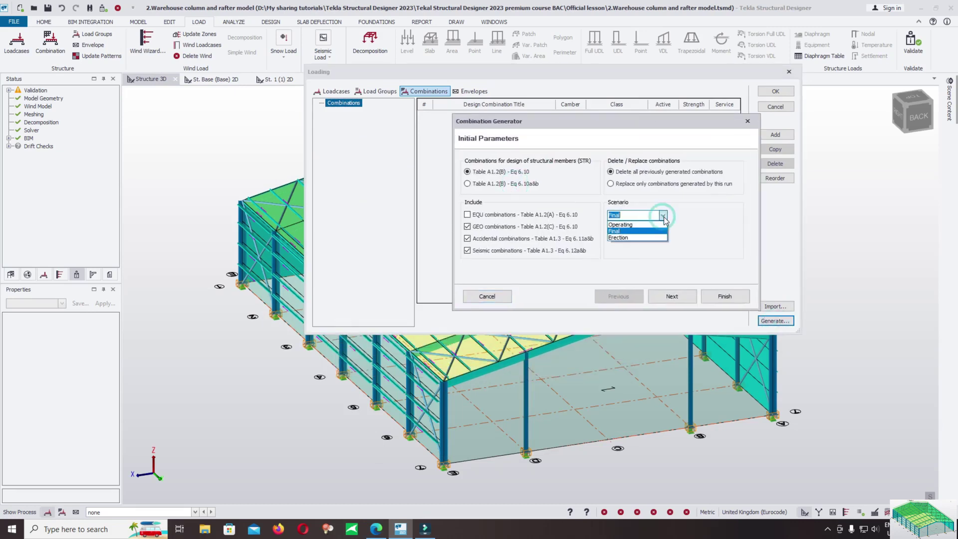
{"action": "left_click", "coordinate": [617, 233]}
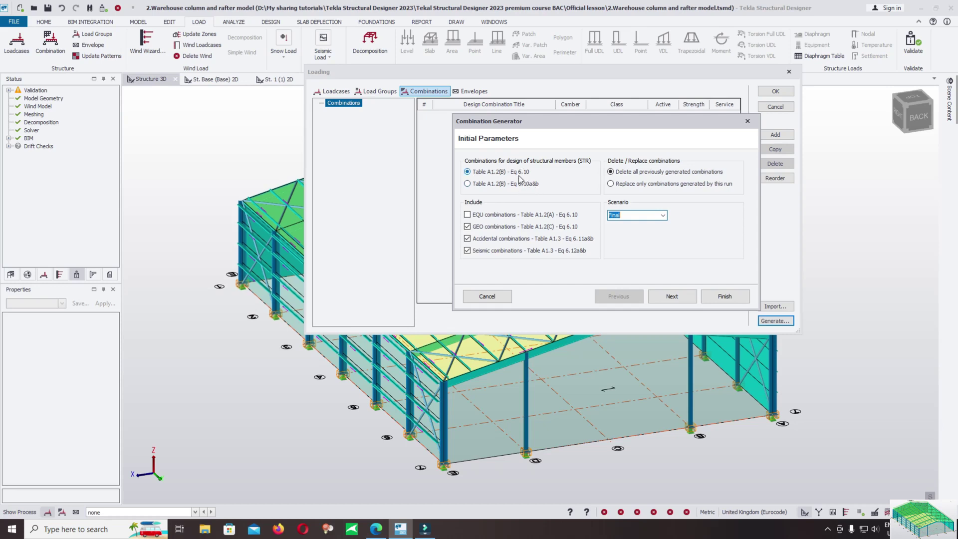
Exclude the accidental and seismic combinations from the generator and include the EQU combinations alongside the GEO combinations
{"action": "left_click", "coordinate": [489, 240]}
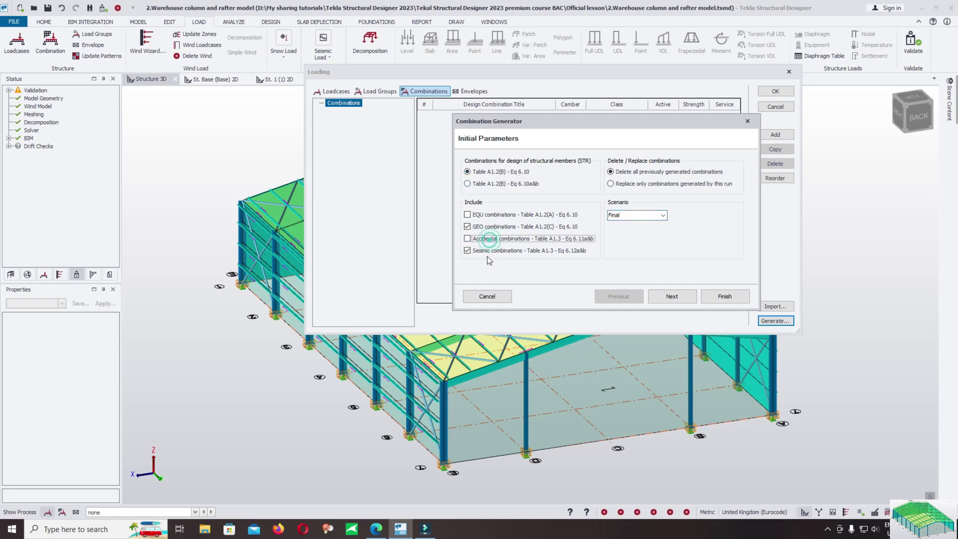
{"action": "left_click", "coordinate": [510, 253]}
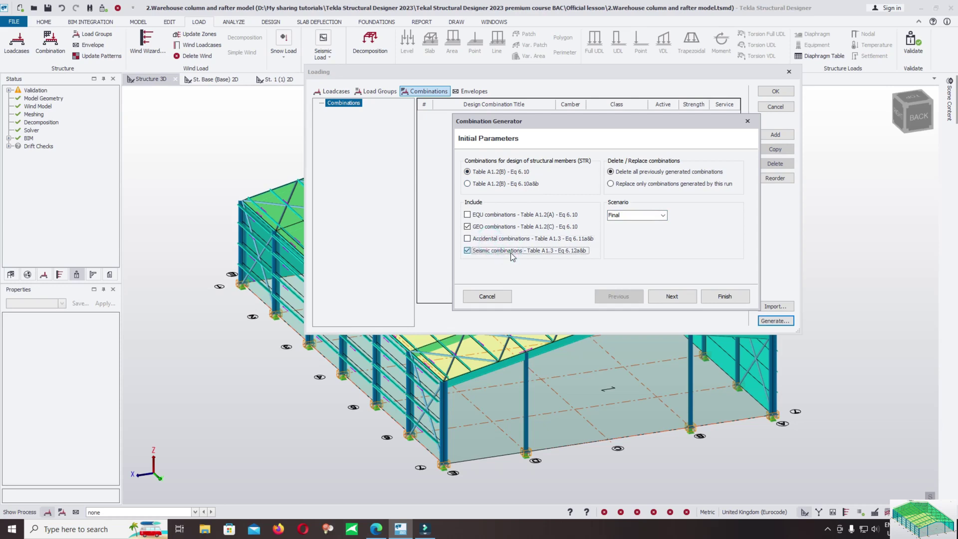
{"action": "left_click", "coordinate": [469, 251]}
{"action": "left_click", "coordinate": [468, 252]}
{"action": "left_click", "coordinate": [468, 252]}
{"action": "left_click", "coordinate": [468, 215]}
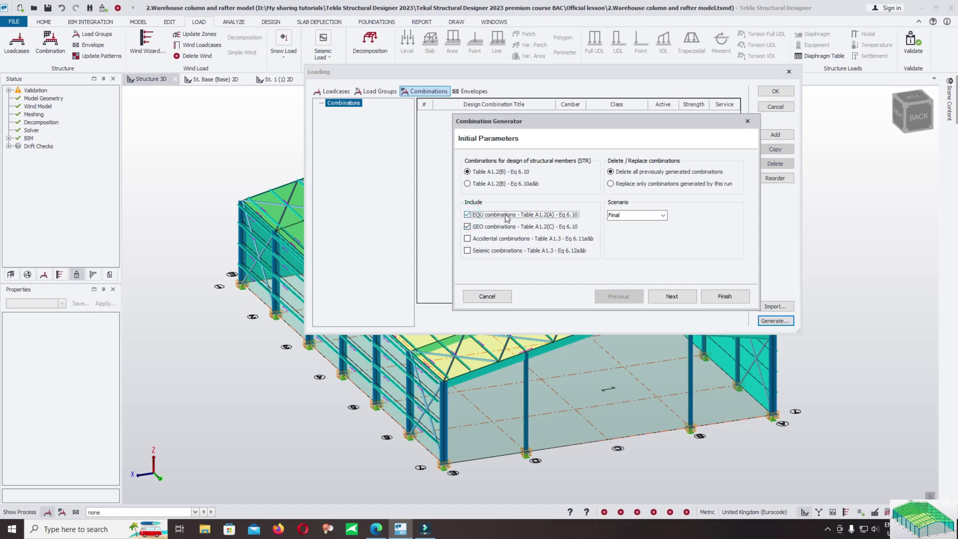
{"action": "left_click", "coordinate": [487, 228]}
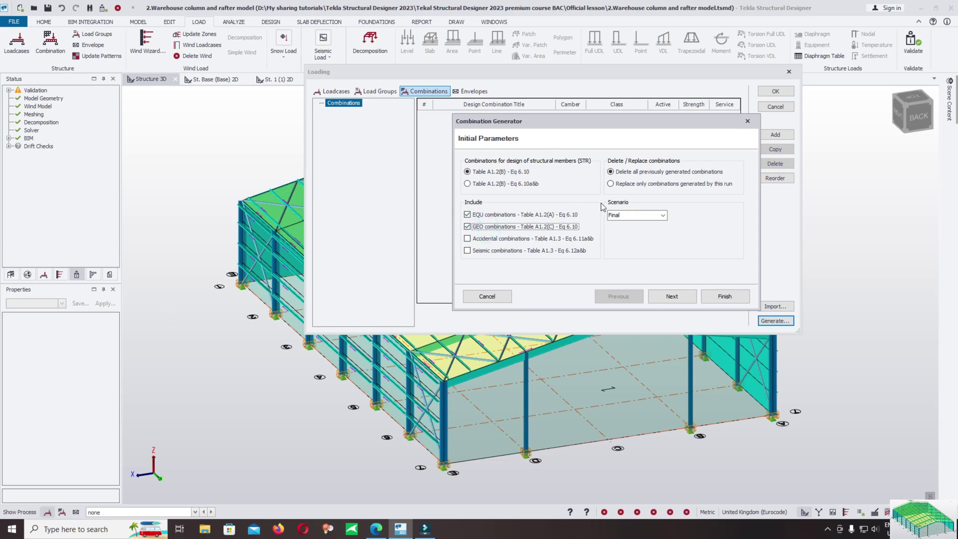
Accept the generator's default combinations and factors, leave all EHF directions unselected and generate the combinations
{"action": "left_click", "coordinate": [678, 299]}
{"action": "left_click", "coordinate": [673, 298]}
{"action": "left_click", "coordinate": [679, 298]}
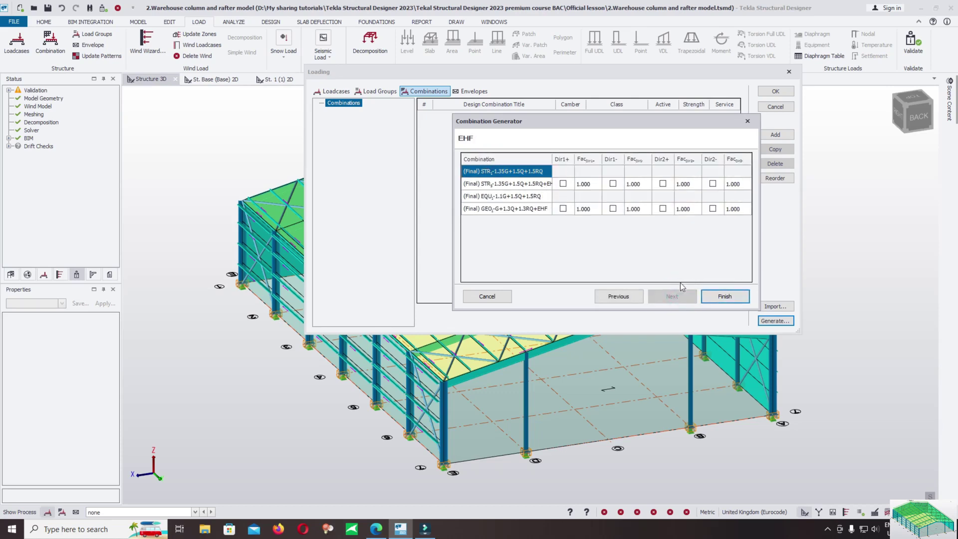
{"action": "left_click", "coordinate": [729, 298]}
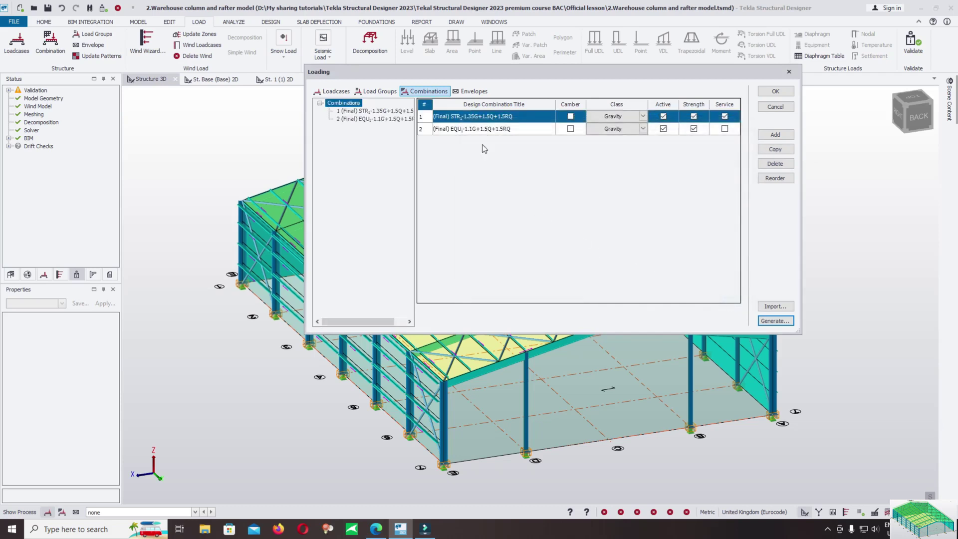
Examine the included loadcases and factors of the generated STR and EQU combinations and close the loading settings
{"action": "left_click_drag", "start_coordinate": [365, 321], "coordinate": [376, 322]}
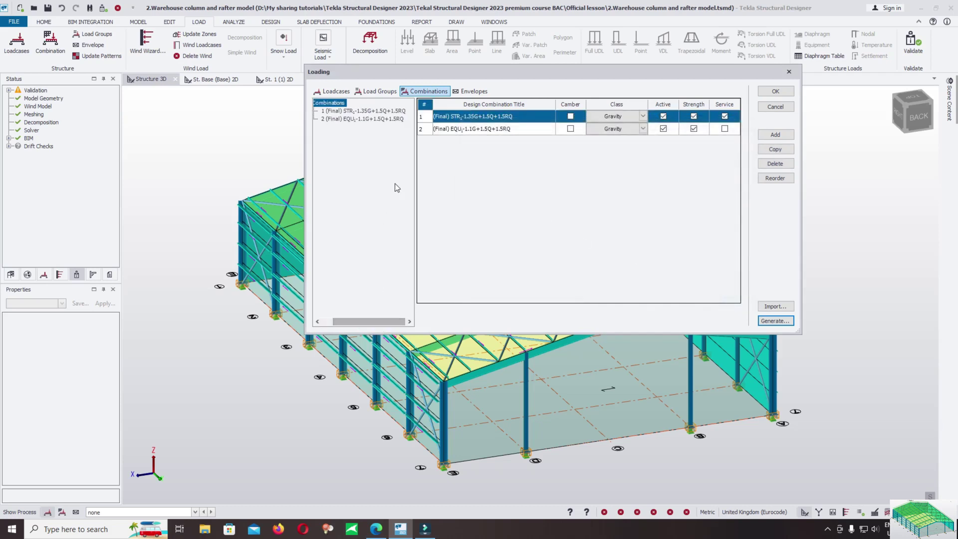
{"action": "left_click", "coordinate": [389, 112]}
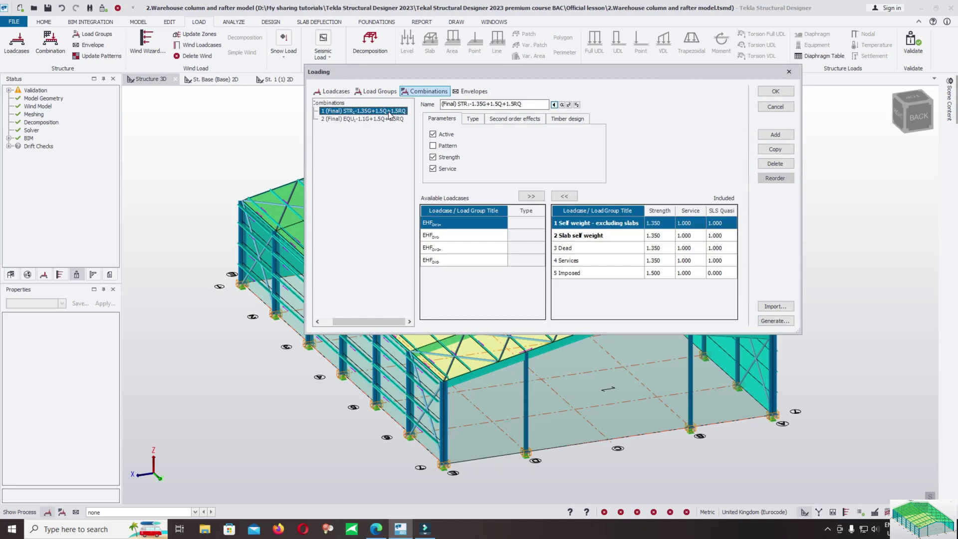
{"action": "left_click", "coordinate": [386, 120]}
{"action": "mouse_move", "coordinate": [382, 322]}
{"action": "left_mouse_down"}
{"action": "mouse_move", "coordinate": [341, 326]}
{"action": "mouse_move", "coordinate": [401, 325]}
{"action": "mouse_move", "coordinate": [371, 326]}
{"action": "left_mouse_up"}
{"action": "left_click_drag", "start_coordinate": [356, 322], "coordinate": [419, 325]}
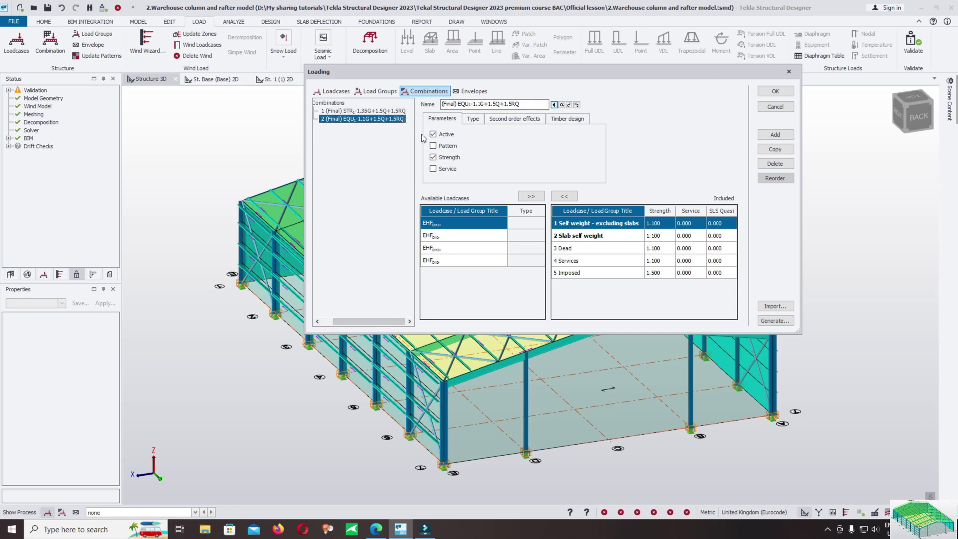
{"action": "left_click", "coordinate": [789, 71]}
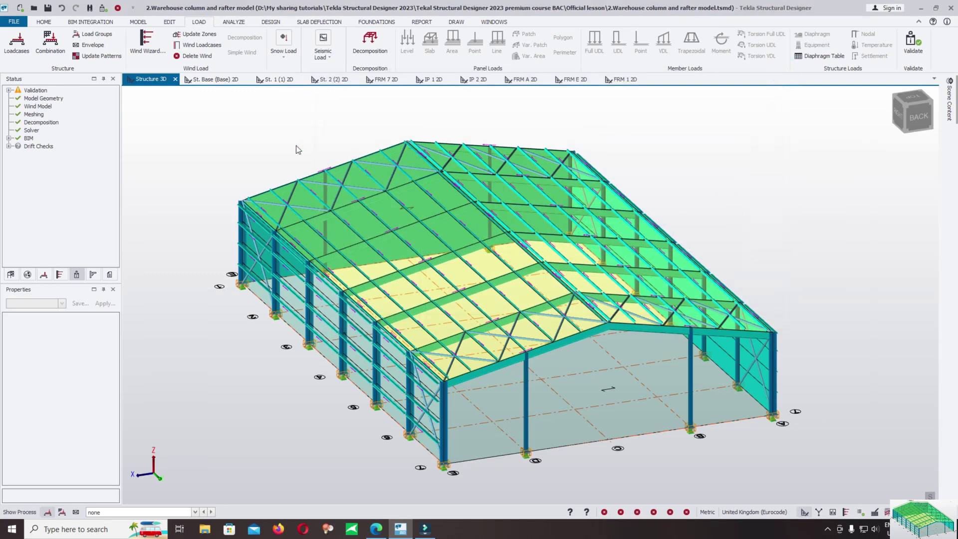
Create the wind loadcases automatically for the 0, 90, 180 and 270 degree directions, keeping automatically calculated structural factors and 0.050 structural damping
{"action": "left_click", "coordinate": [207, 152]}
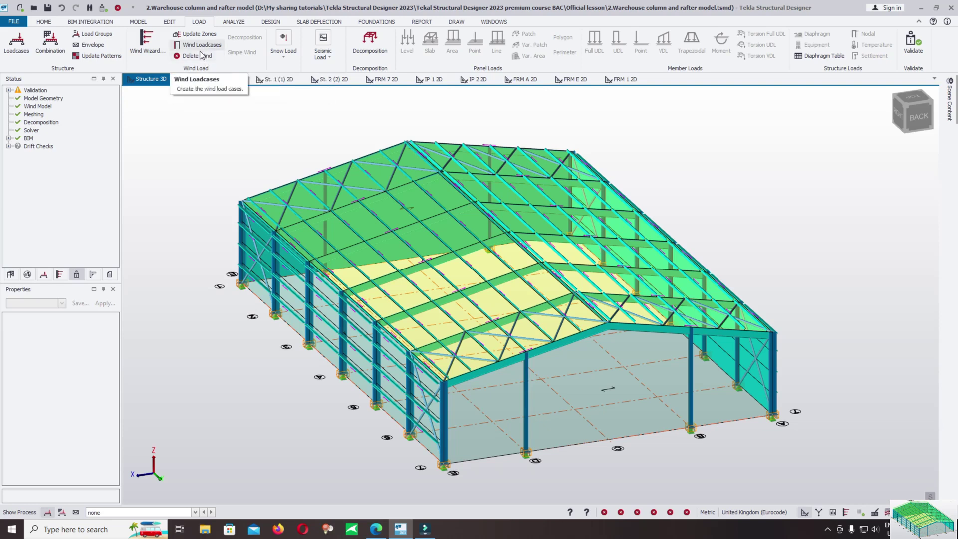
{"action": "middle_click_drag", "start_coordinate": [751, 190], "coordinate": [752, 180]}
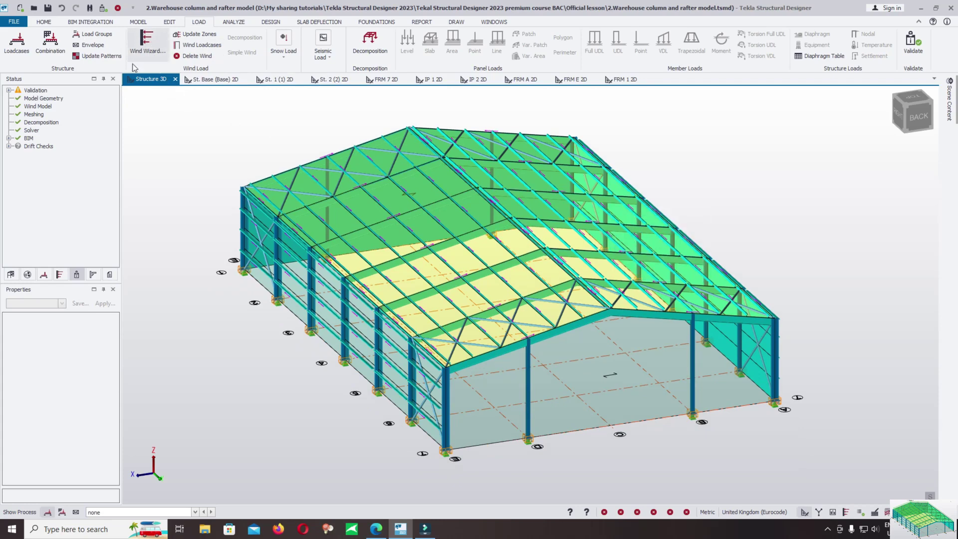
{"action": "left_click", "coordinate": [201, 46]}
{"action": "left_click_drag", "start_coordinate": [496, 202], "coordinate": [711, 119]}
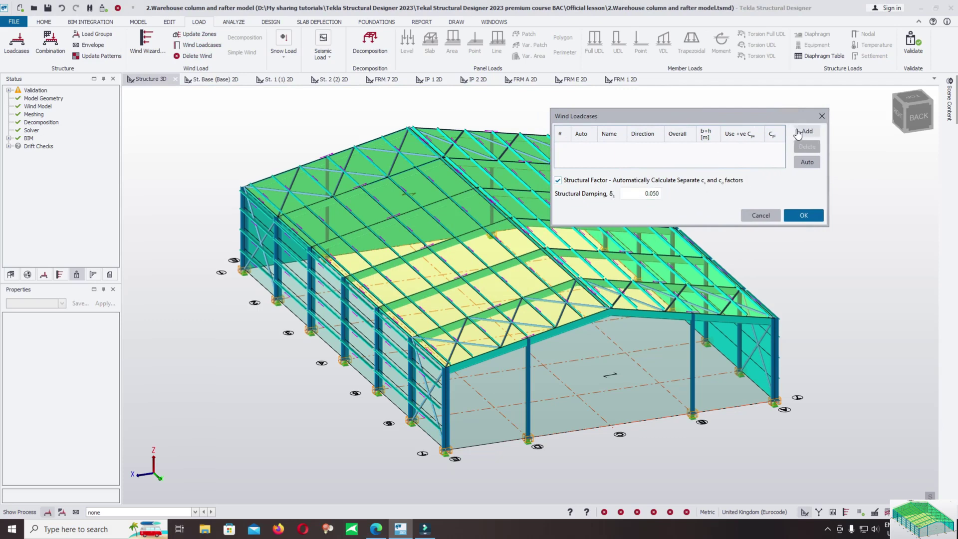
{"action": "left_click", "coordinate": [807, 163]}
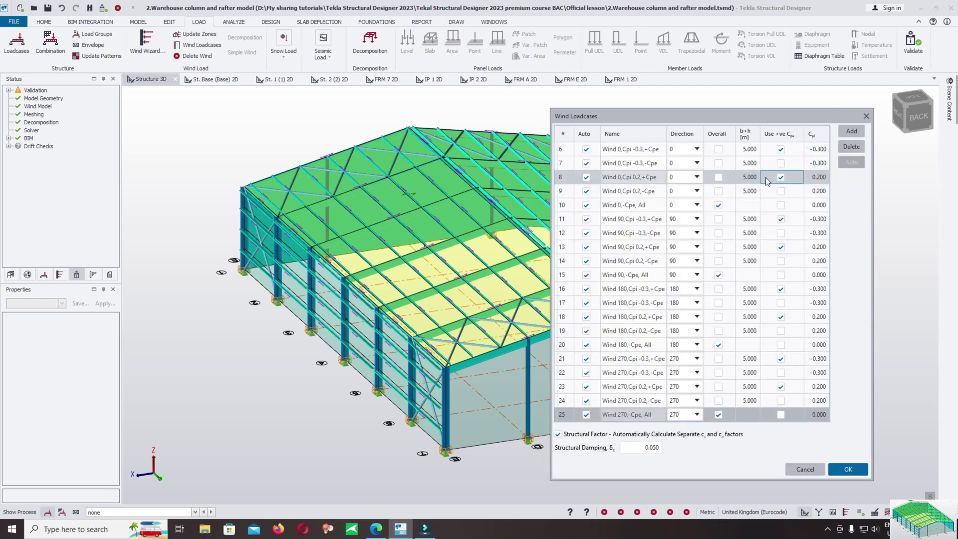
{"action": "left_click", "coordinate": [767, 344]}
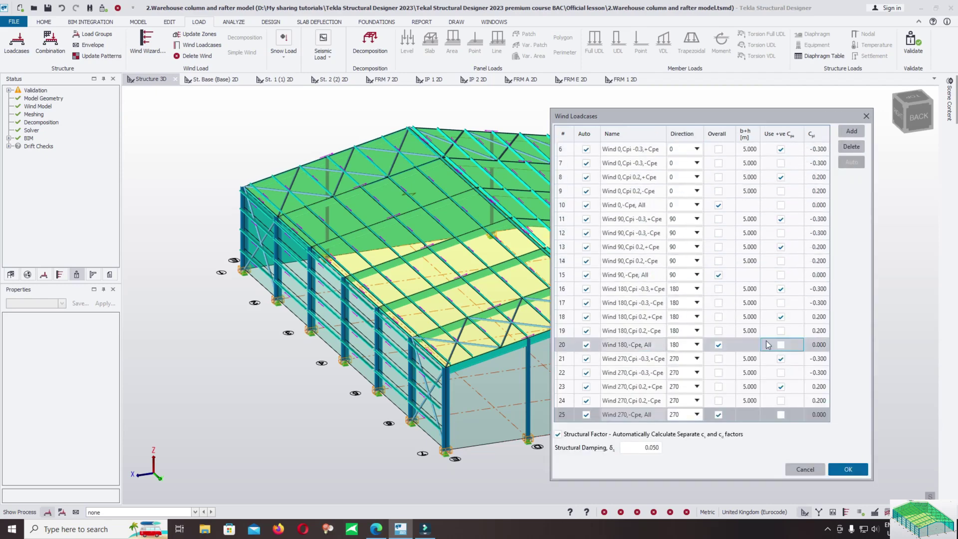
{"action": "left_click", "coordinate": [848, 469]}
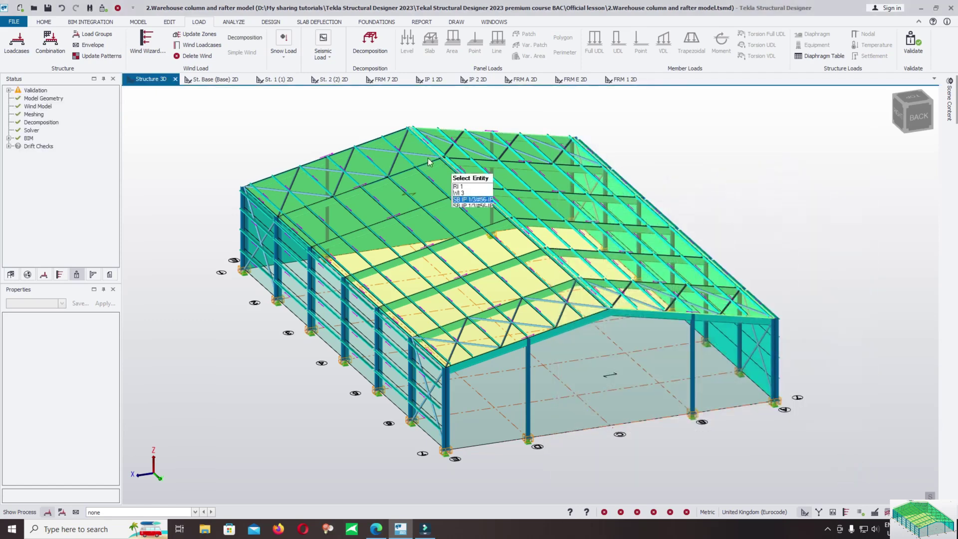
Review the created wind loadcases in the wind loadcase list and in the loading settings, including the combination factors of loadcase 6
{"action": "left_click", "coordinate": [207, 45]}
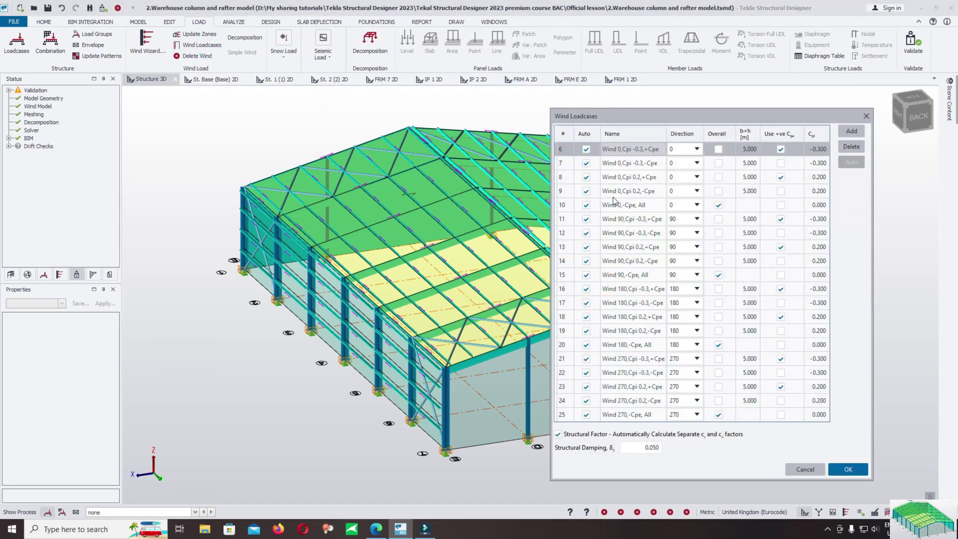
{"action": "left_click", "coordinate": [848, 465]}
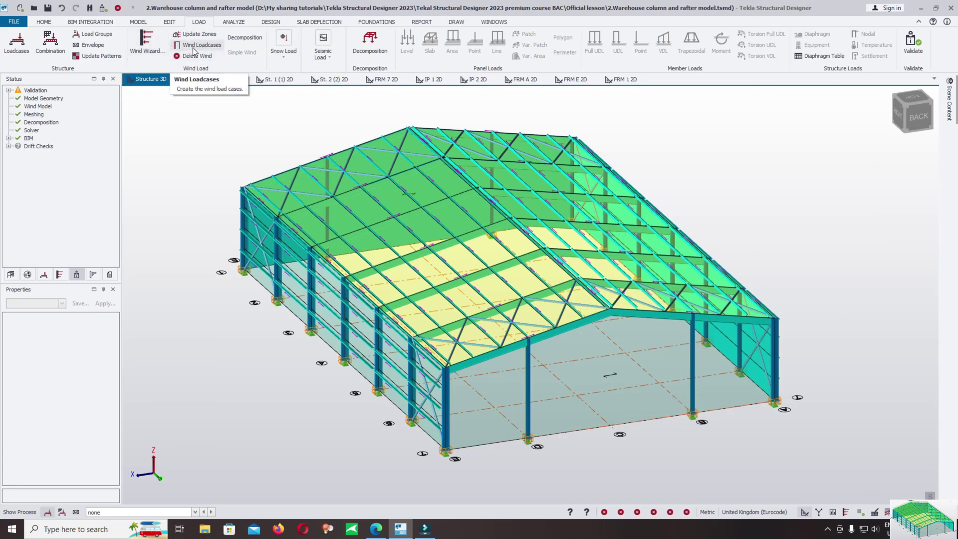
{"action": "left_click", "coordinate": [17, 42]}
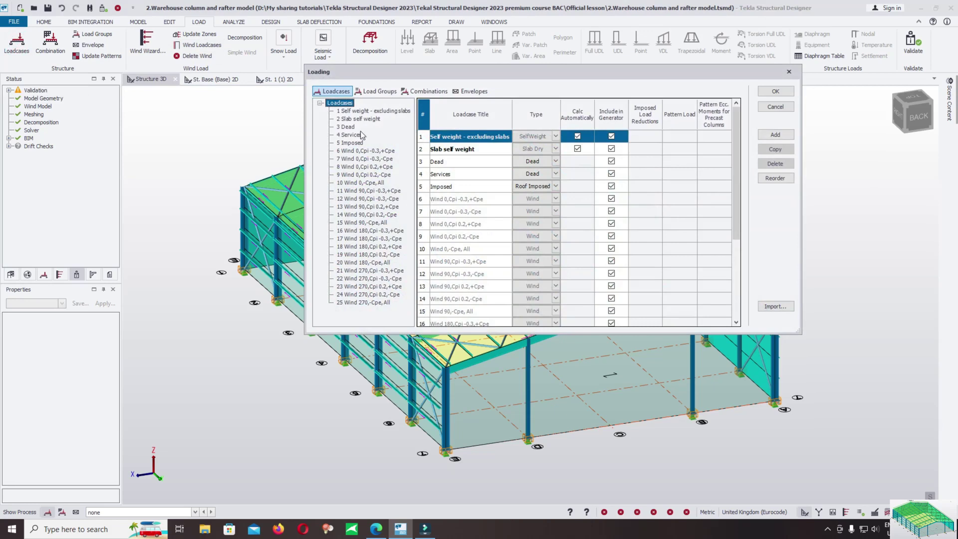
{"action": "left_click", "coordinate": [359, 151]}
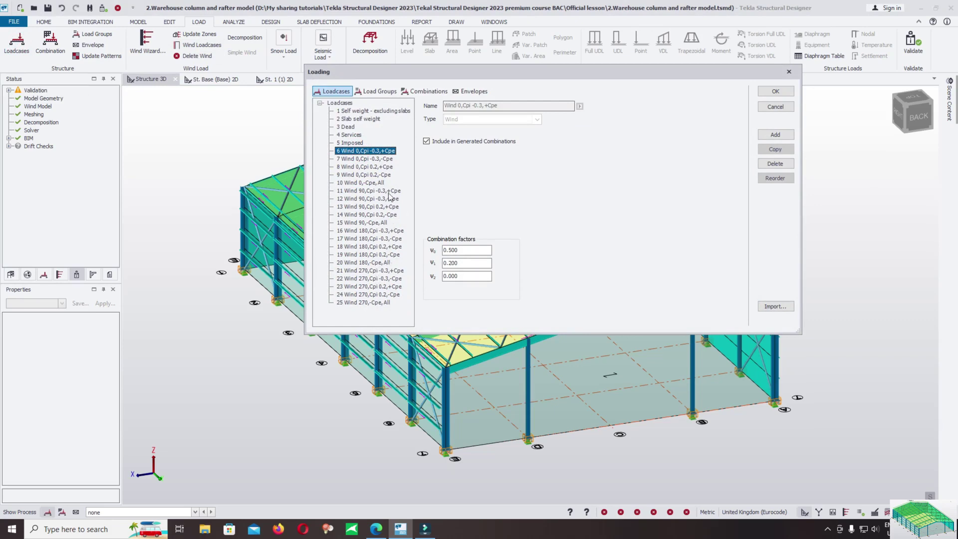
Start the combination generator, include the EQU combinations, exclude the accidental and seismic ones, and keep the scenario at Final
{"action": "left_click", "coordinate": [428, 92]}
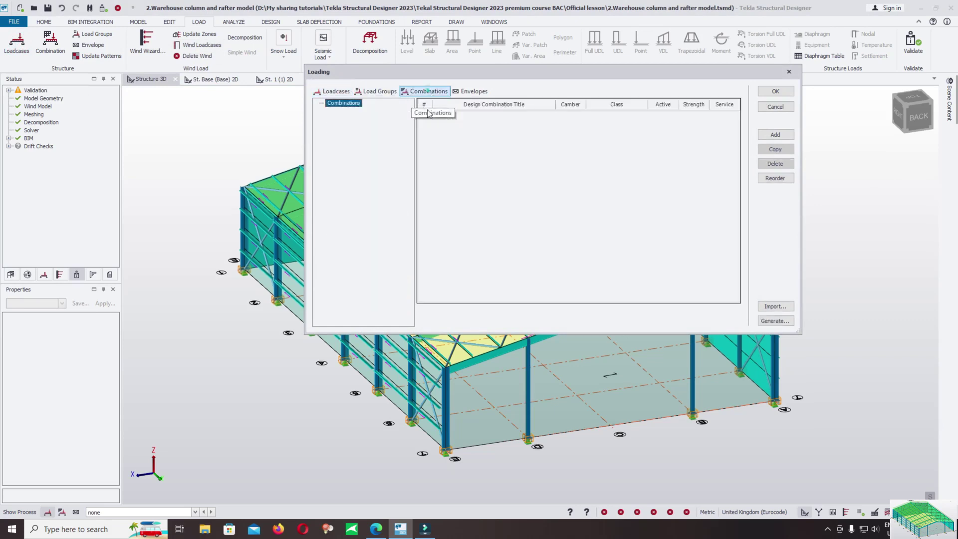
{"action": "left_click", "coordinate": [773, 321]}
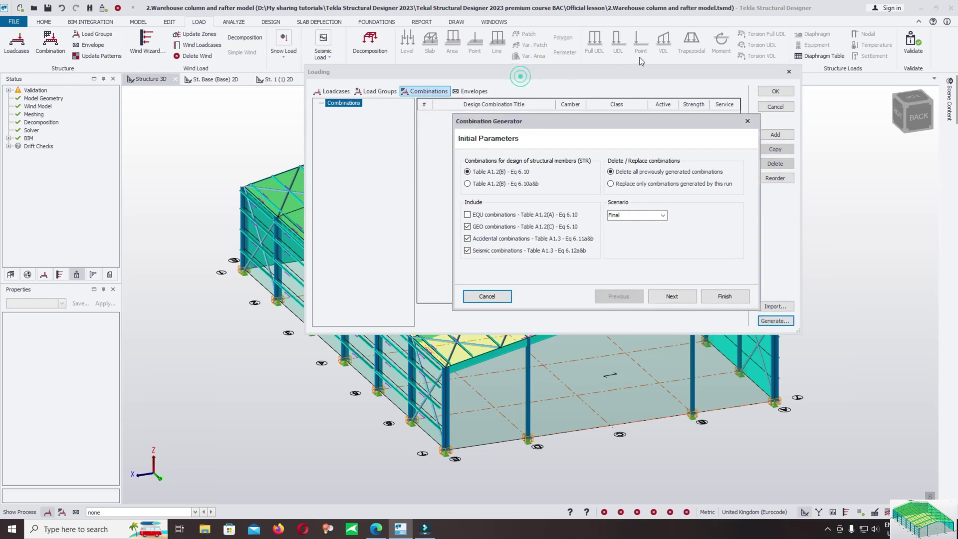
{"action": "left_click", "coordinate": [468, 215]}
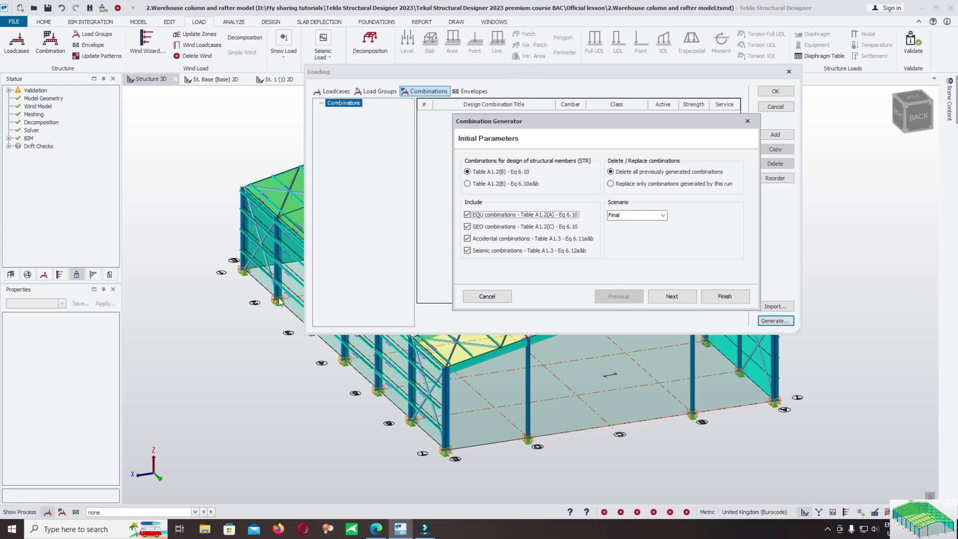
{"action": "left_click", "coordinate": [467, 250]}
{"action": "left_click", "coordinate": [467, 238]}
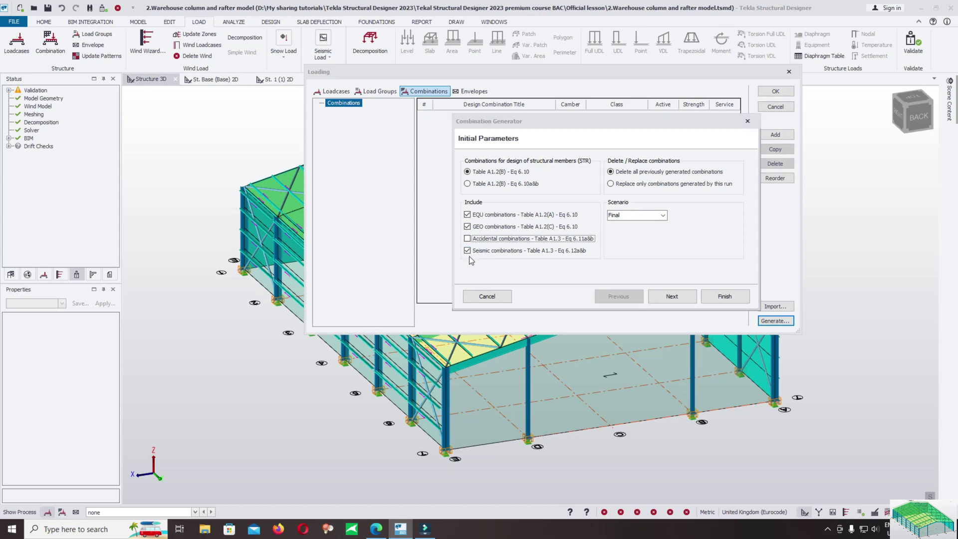
{"action": "left_click", "coordinate": [468, 252]}
{"action": "left_click", "coordinate": [468, 251]}
{"action": "left_click", "coordinate": [467, 251]}
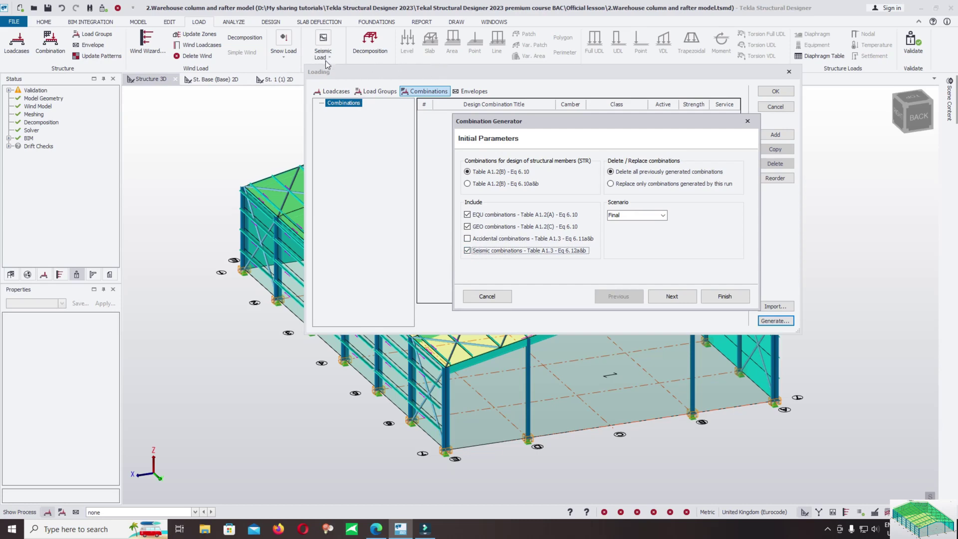
{"action": "left_click", "coordinate": [468, 251]}
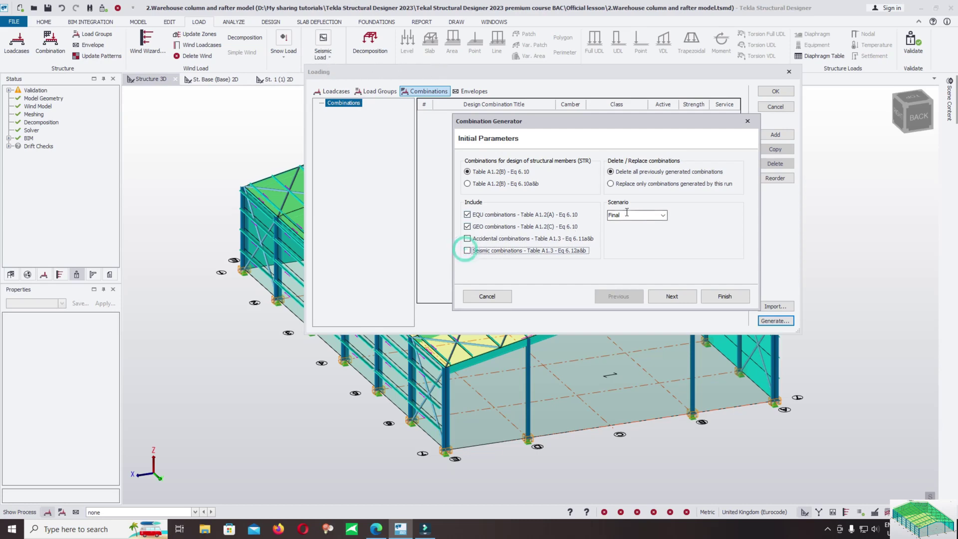
{"action": "left_click", "coordinate": [662, 215]}
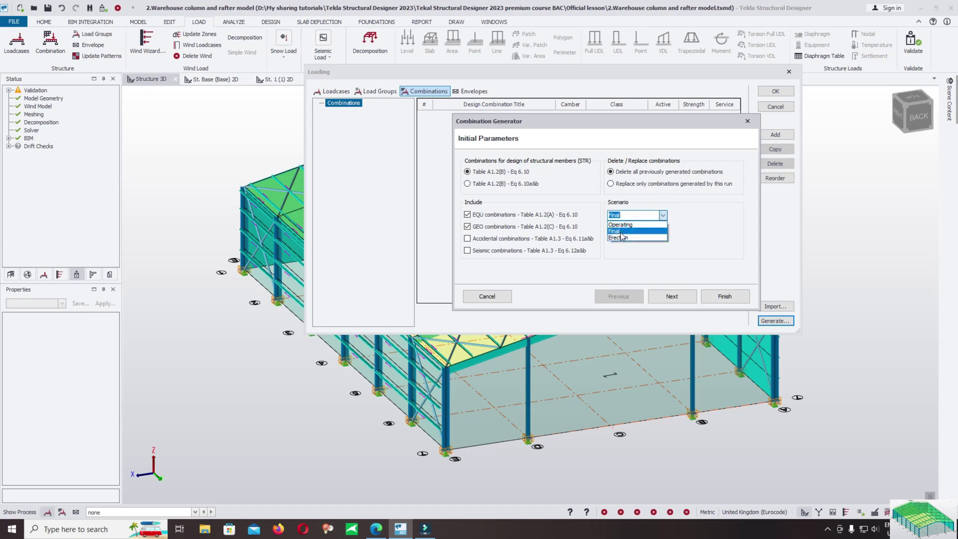
{"action": "left_click", "coordinate": [621, 232]}
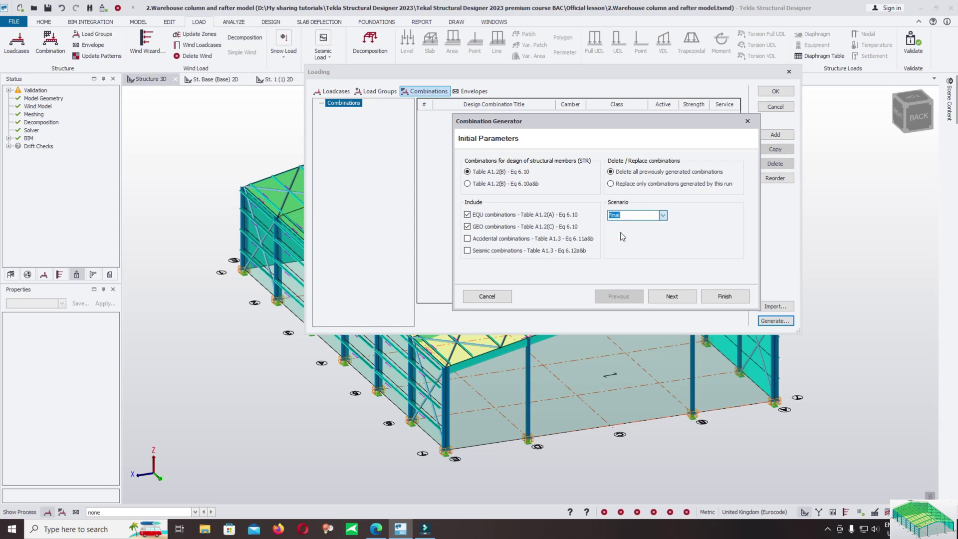
Keep the default combinations and factors, leave all wind and EHF directions unselected, generate the combinations and accept the loading settings
{"action": "left_click", "coordinate": [691, 296]}
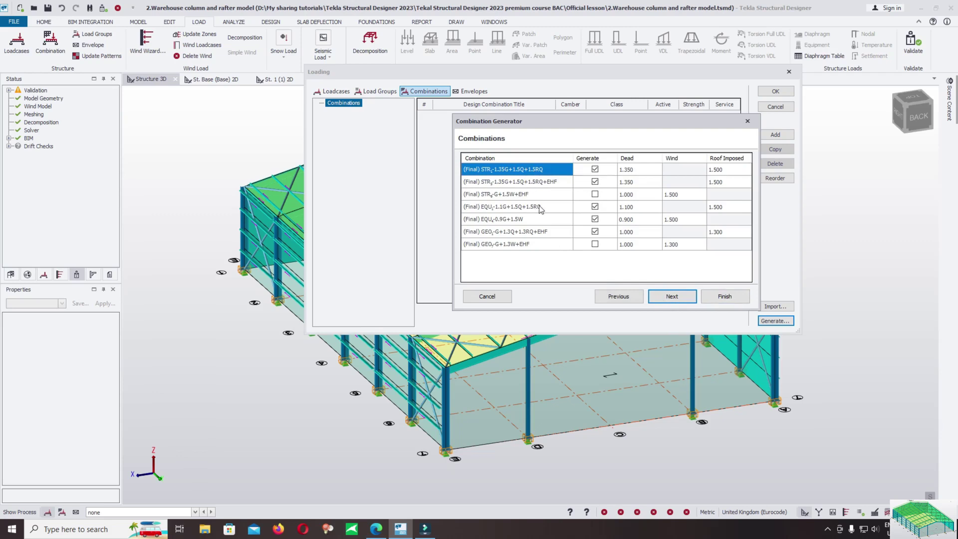
{"action": "left_click", "coordinate": [524, 183]}
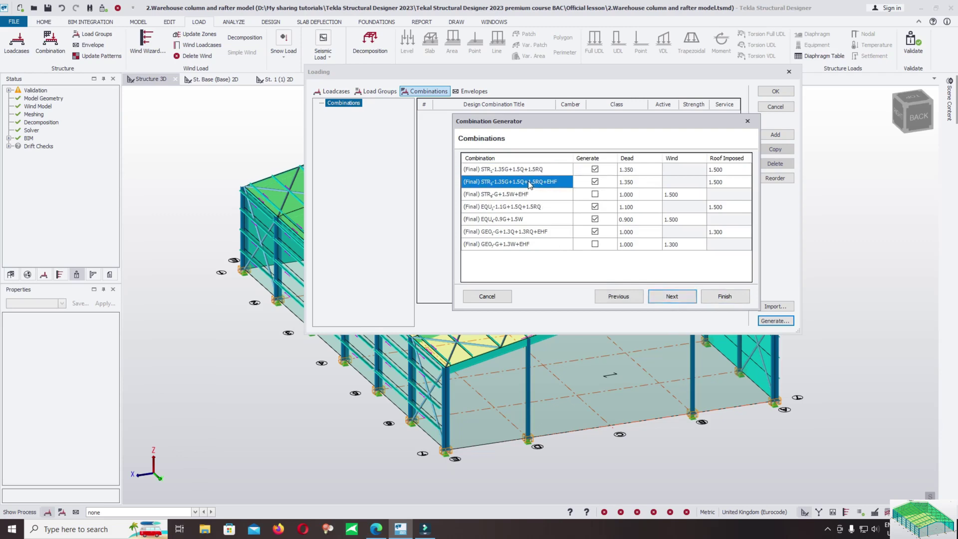
{"action": "left_click", "coordinate": [676, 196]}
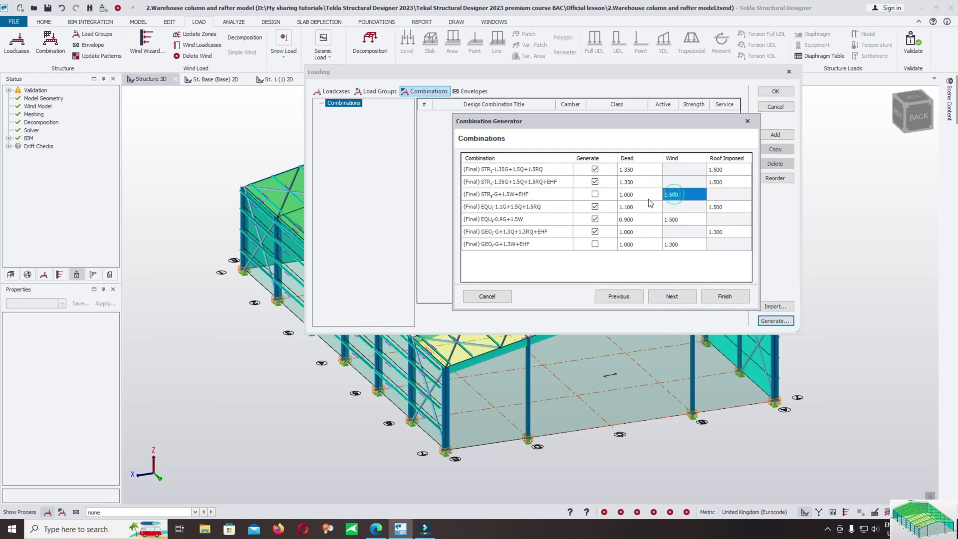
{"action": "left_click", "coordinate": [517, 206]}
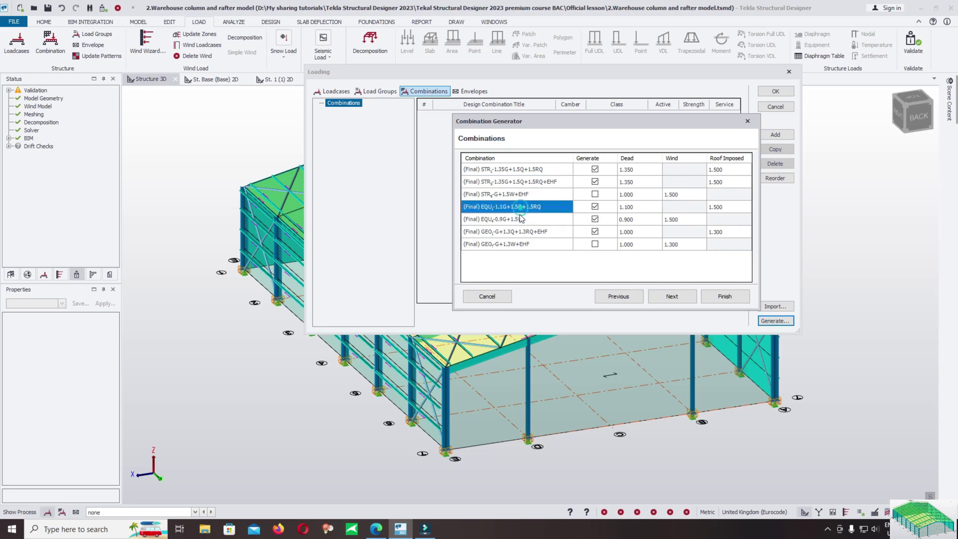
{"action": "left_click", "coordinate": [519, 218]}
{"action": "left_click", "coordinate": [683, 296]}
{"action": "left_click", "coordinate": [682, 298]}
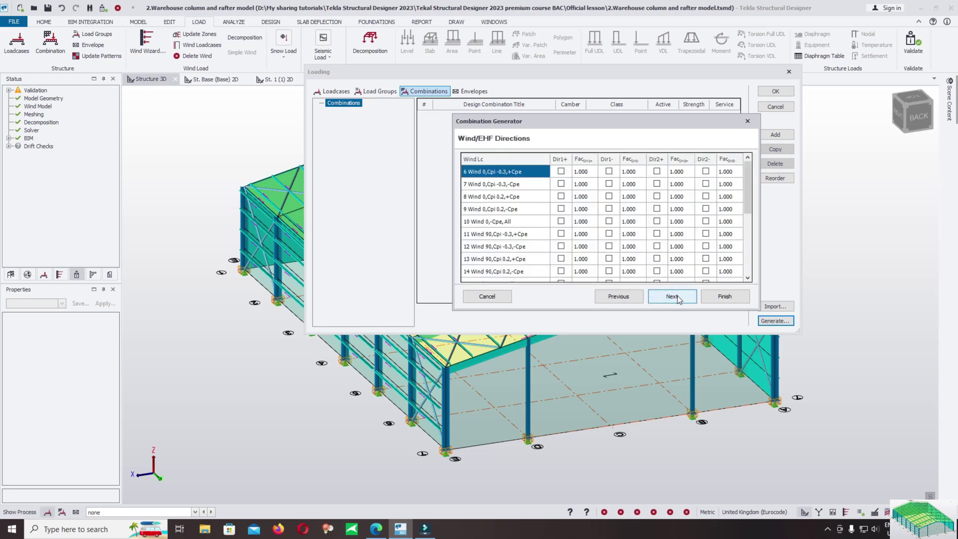
{"action": "left_click", "coordinate": [674, 298]}
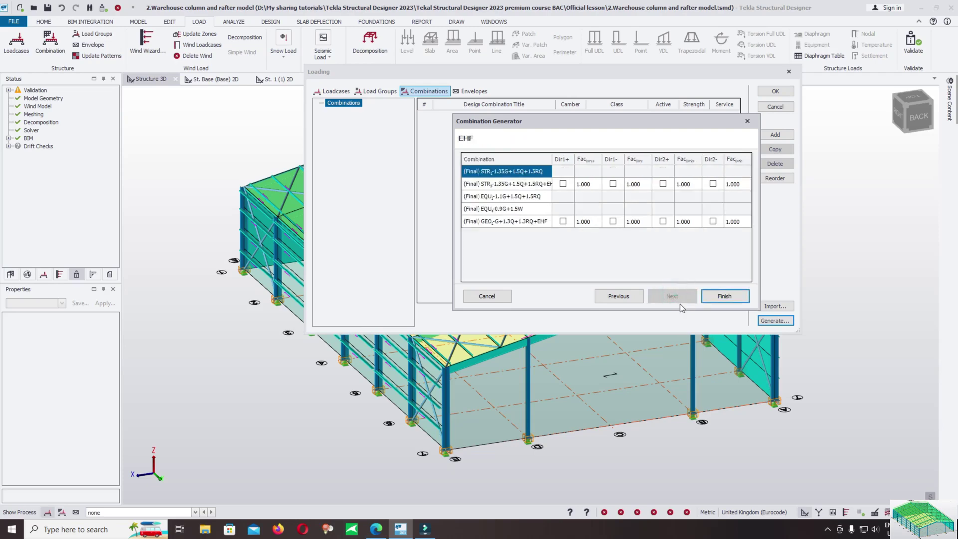
{"action": "left_click", "coordinate": [704, 297]}
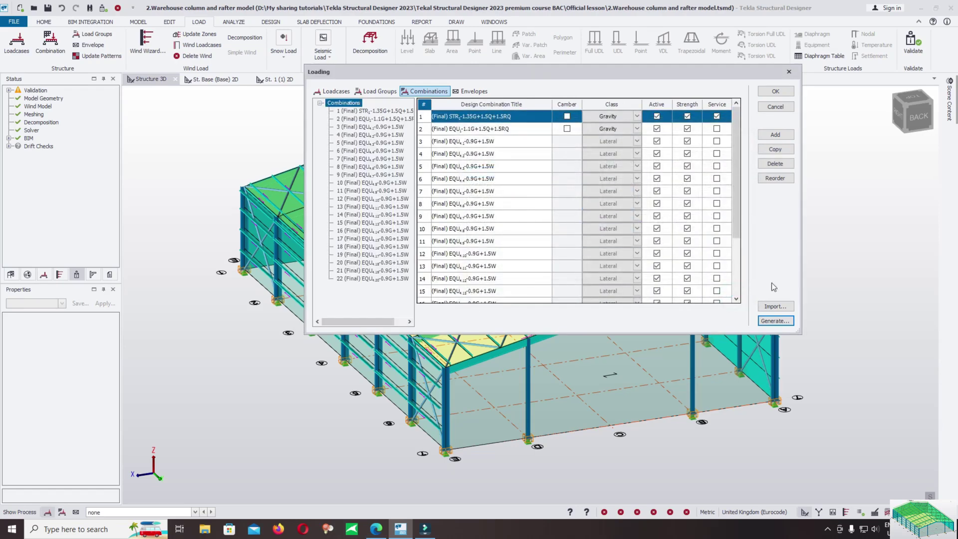
{"action": "left_click", "coordinate": [775, 91]}
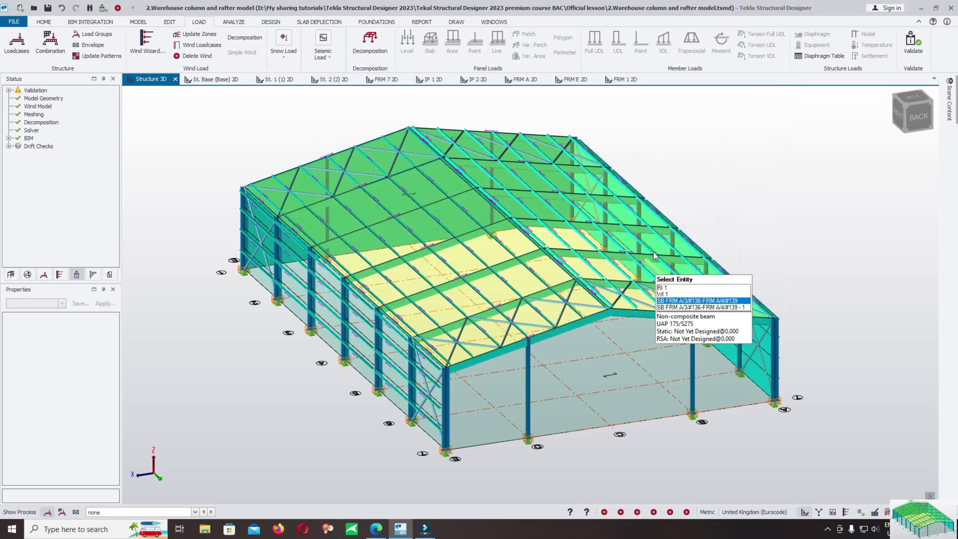
Save the warehouse model under its existing file name
{"action": "left_click", "coordinate": [13, 22]}
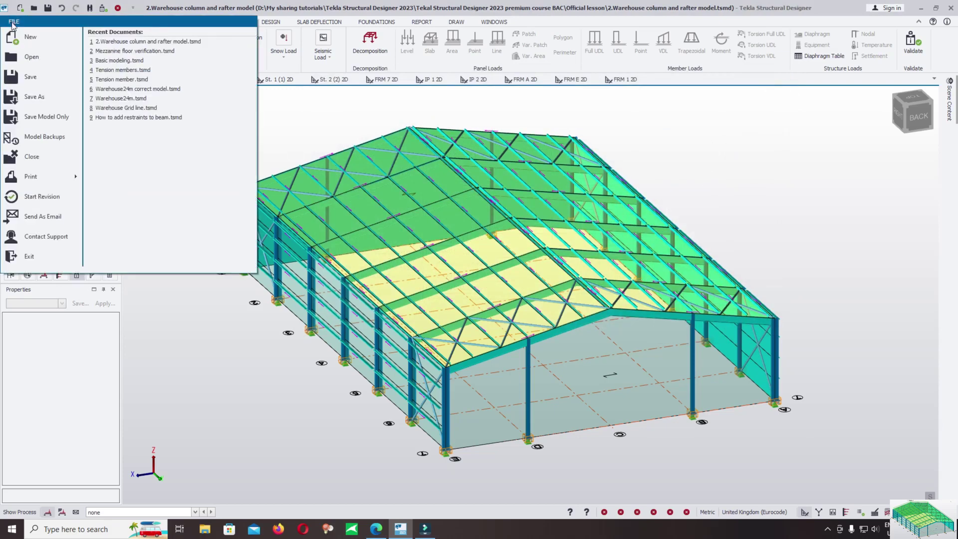
{"action": "left_click", "coordinate": [30, 76]}
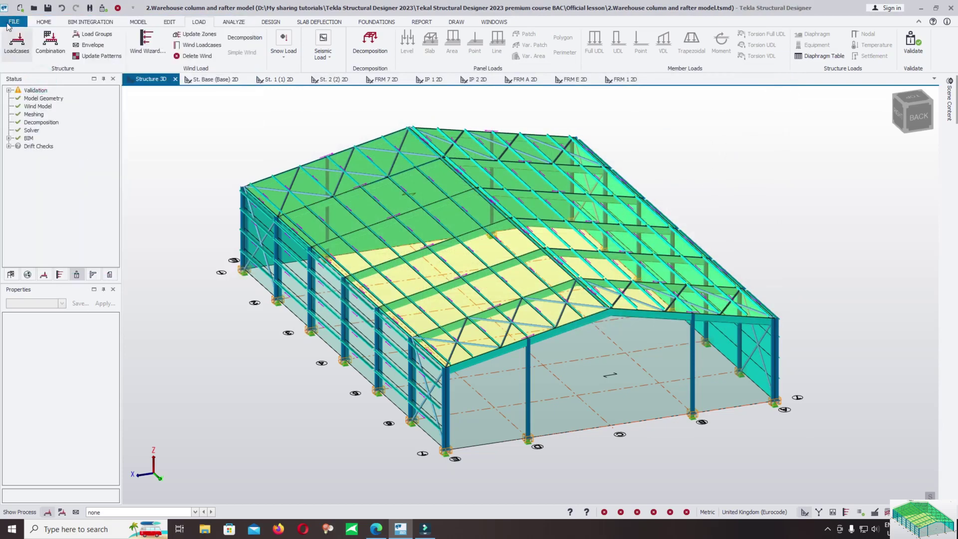
{"action": "left_click", "coordinate": [12, 22]}
{"action": "left_click", "coordinate": [30, 77]}
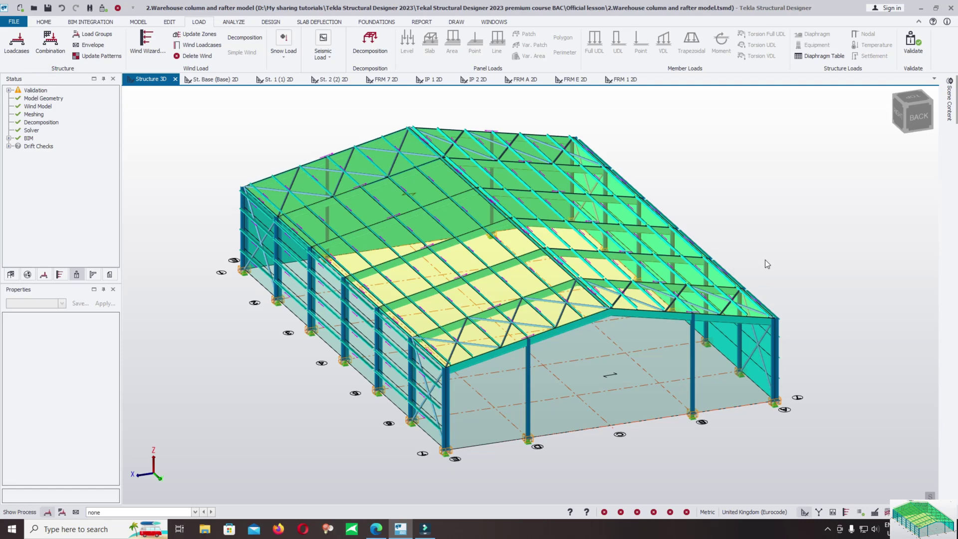
{"action": "mouse_move", "coordinate": [476, 330]}
{"action": "middle_click_drag", "start_coordinate": [780, 304], "coordinate": [806, 285]}
{"action": "mouse_move", "coordinate": [581, 278]}
{"action": "middle_click_drag", "start_coordinate": [581, 278], "coordinate": [634, 363]}
{"action": "mouse_move", "coordinate": [690, 313]}
{"action": "mouse_move", "coordinate": [709, 413]}
{"action": "mouse_move", "coordinate": [636, 313]}
{"action": "middle_click_drag", "start_coordinate": [764, 342], "coordinate": [797, 236]}
{"action": "middle_click_drag", "start_coordinate": [375, 174], "coordinate": [478, 253]}
{"action": "mouse_move", "coordinate": [478, 253]}
{"action": "scroll", "coordinate": [449, 240], "scroll_direction": "up", "scroll_amount": 3}
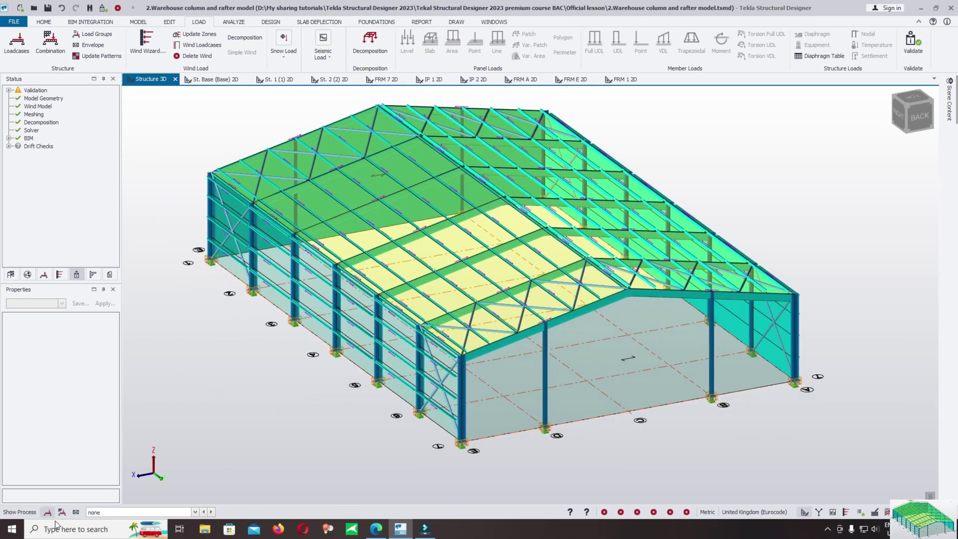
Apply a 0.22 kN/m² area load along Global Z to both roof slopes in the 3 Dead loadcase
{"action": "left_click", "coordinate": [110, 511]}
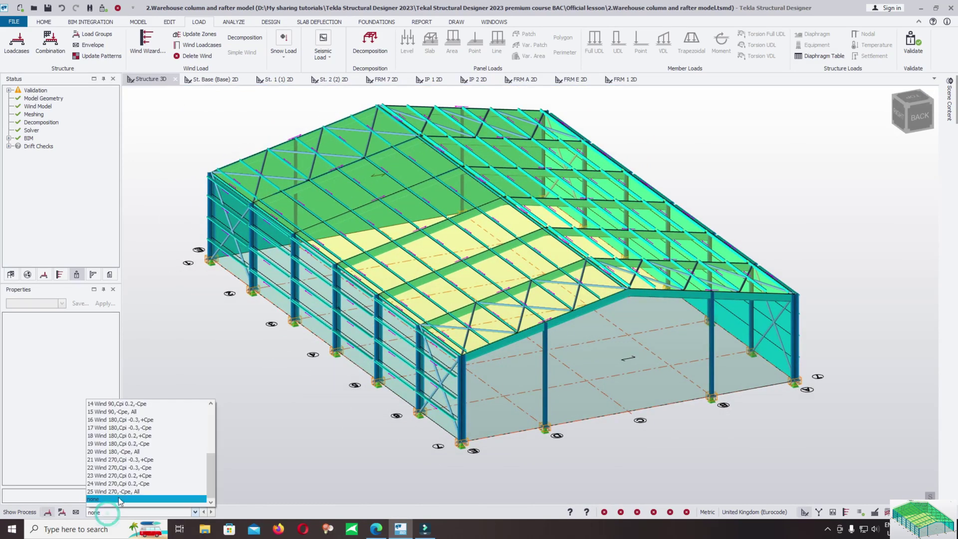
{"action": "scroll", "coordinate": [149, 454], "scroll_direction": "up", "scroll_amount": 5}
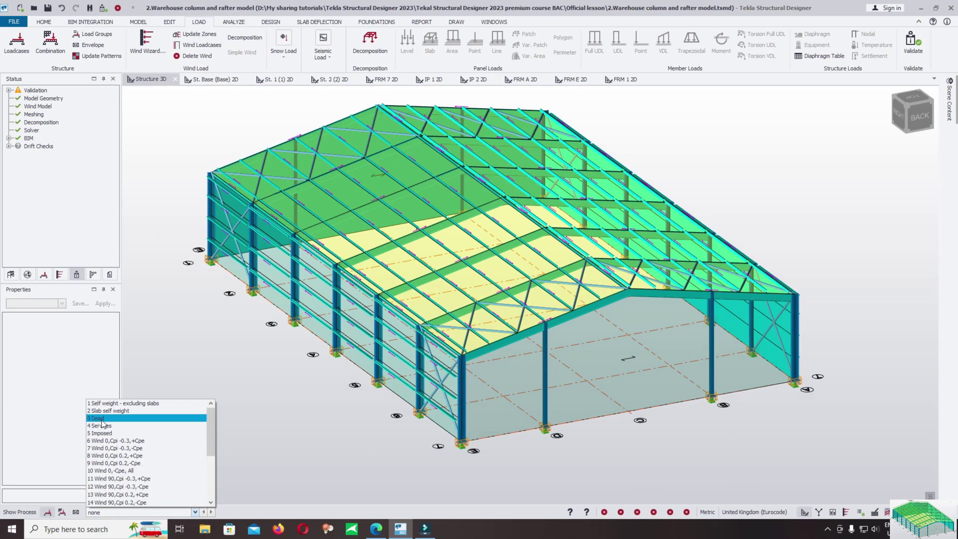
{"action": "left_click", "coordinate": [101, 419]}
{"action": "left_click", "coordinate": [250, 401]}
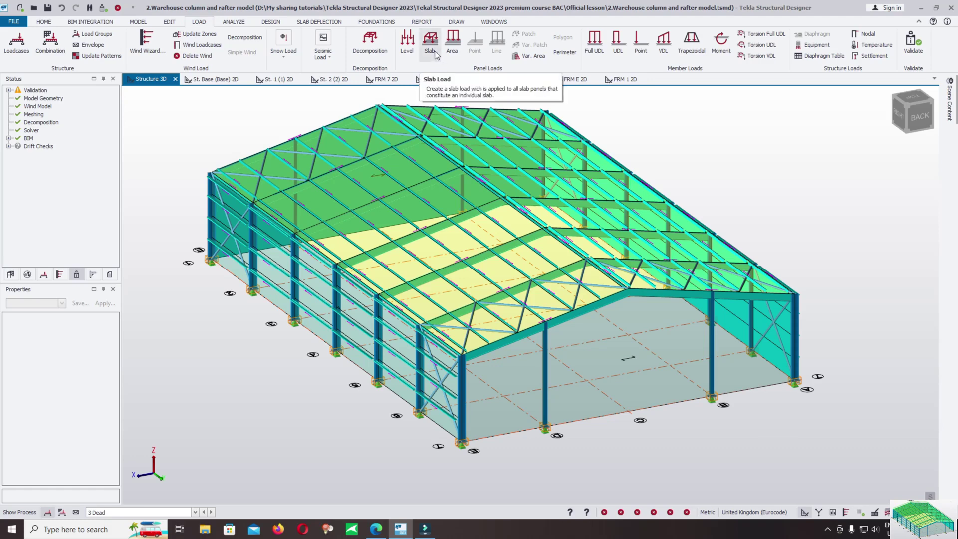
{"action": "left_click", "coordinate": [451, 44]}
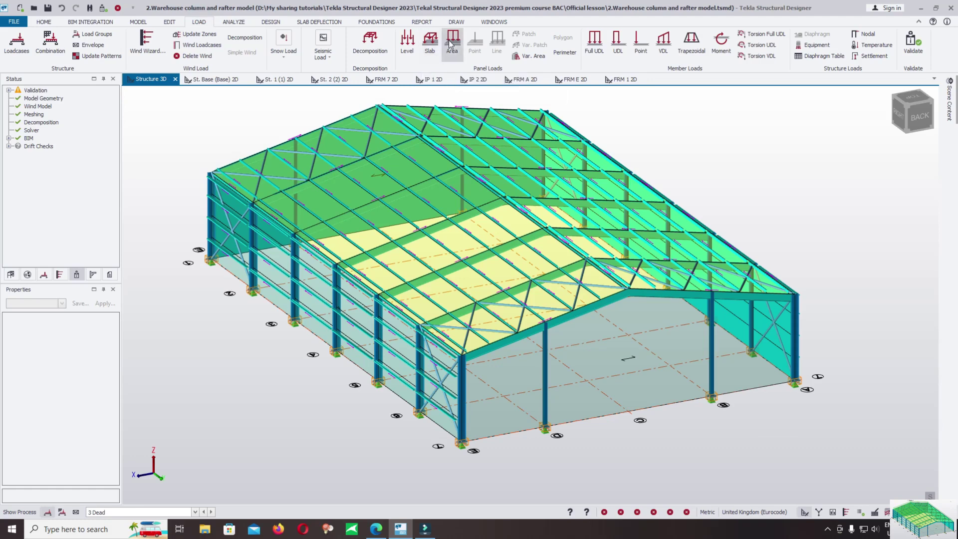
{"action": "left_click", "coordinate": [360, 174]}
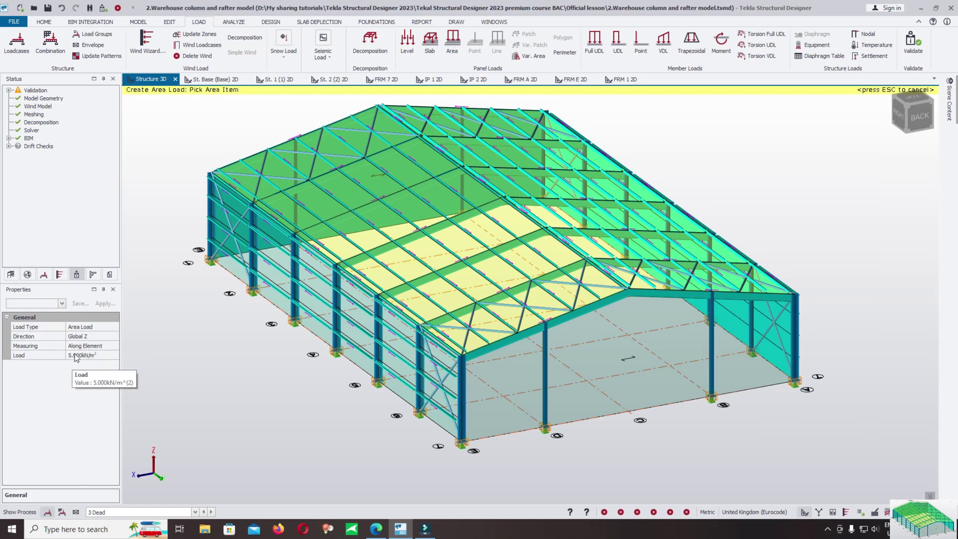
{"action": "left_click", "coordinate": [39, 355]}
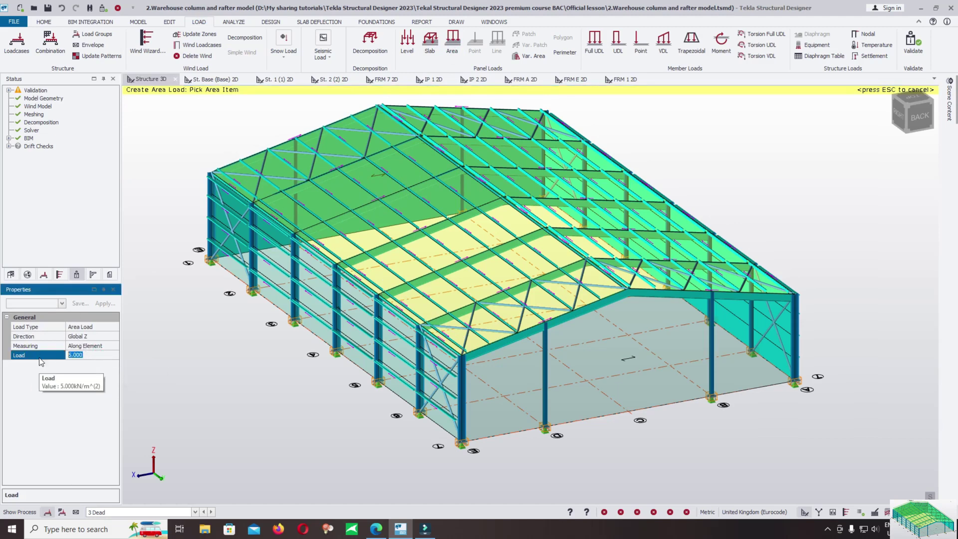
{"action": "type", "text": "0.22"}
{"action": "key", "text": "Return"}
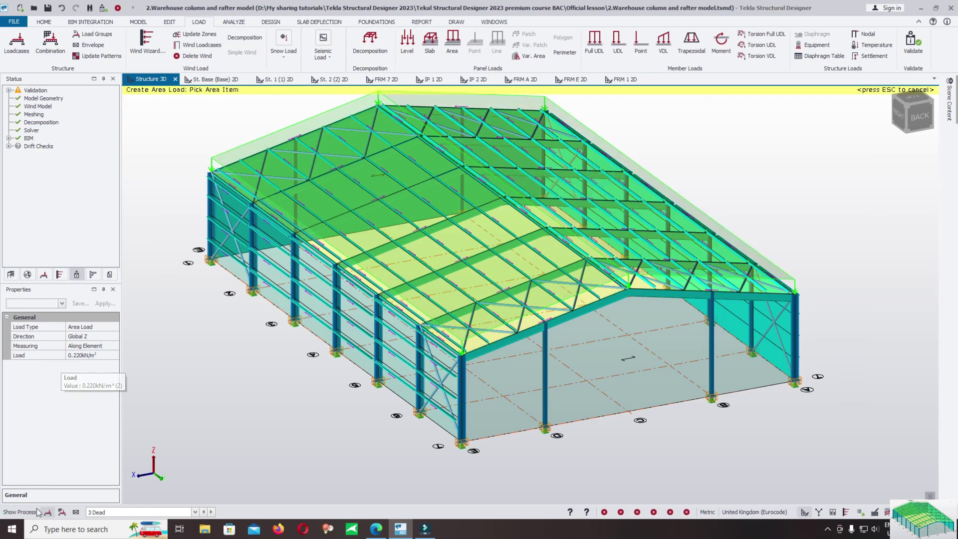
Make 5 Imposed the current loadcase
{"action": "left_click", "coordinate": [113, 514]}
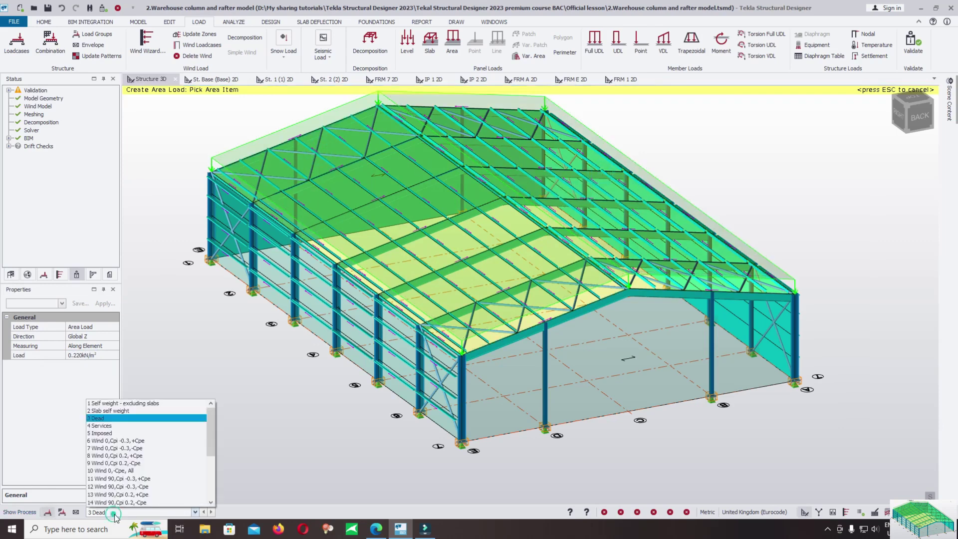
{"action": "left_click", "coordinate": [142, 433]}
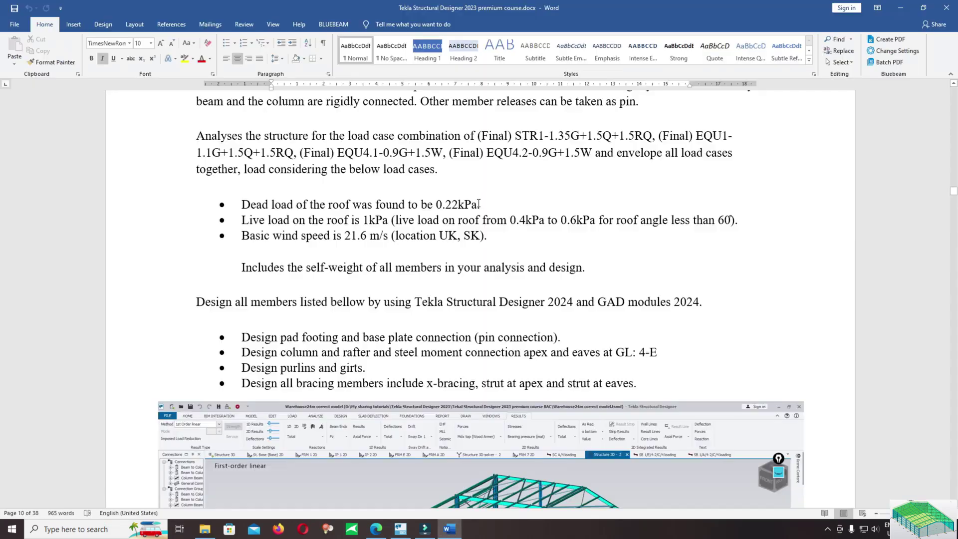
Switch to the Word brief and examine the roof dead load, roof live load, roof angle limit and basic wind speed
{"action": "left_click_drag", "start_coordinate": [482, 205], "coordinate": [401, 207]}
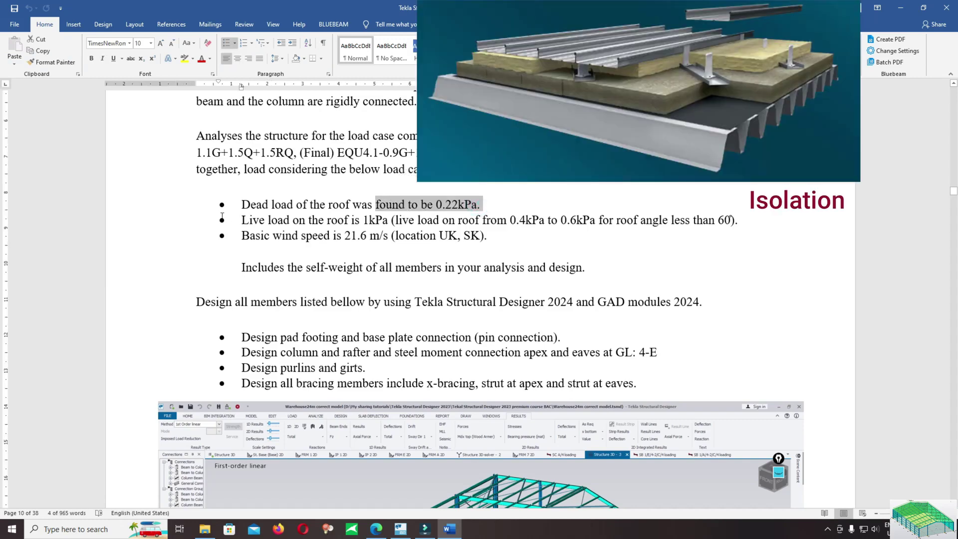
{"action": "left_click_drag", "start_coordinate": [283, 220], "coordinate": [416, 223]}
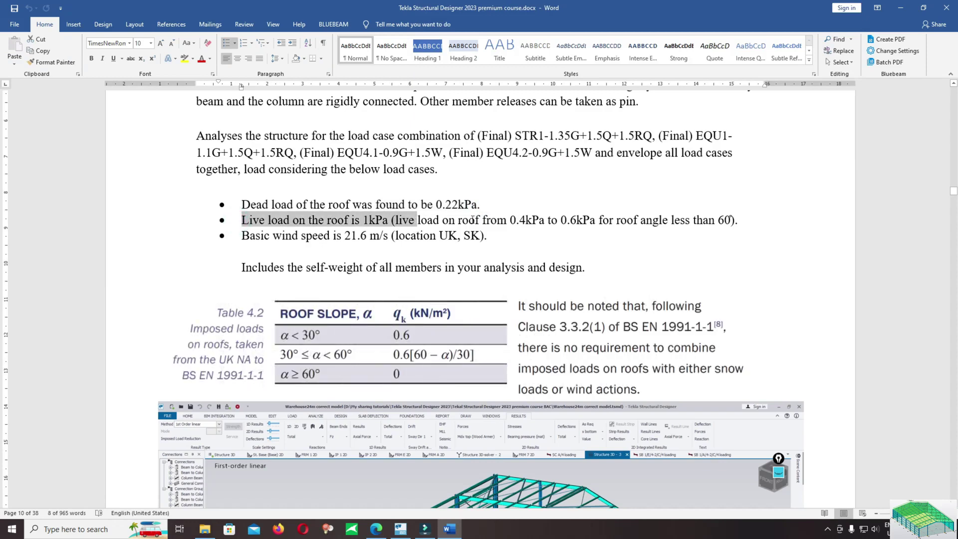
{"action": "left_click_drag", "start_coordinate": [510, 221], "coordinate": [597, 221]}
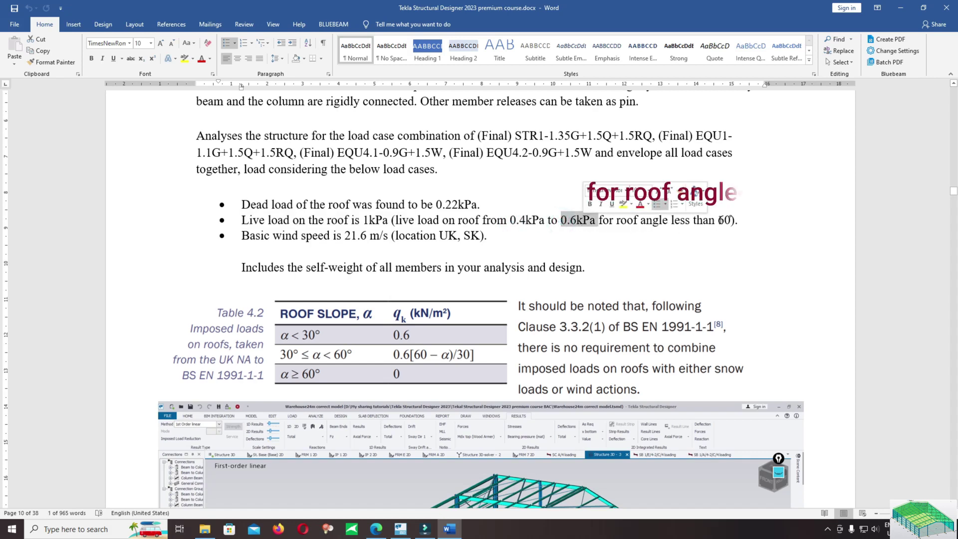
{"action": "left_click_drag", "start_coordinate": [718, 221], "coordinate": [731, 226]}
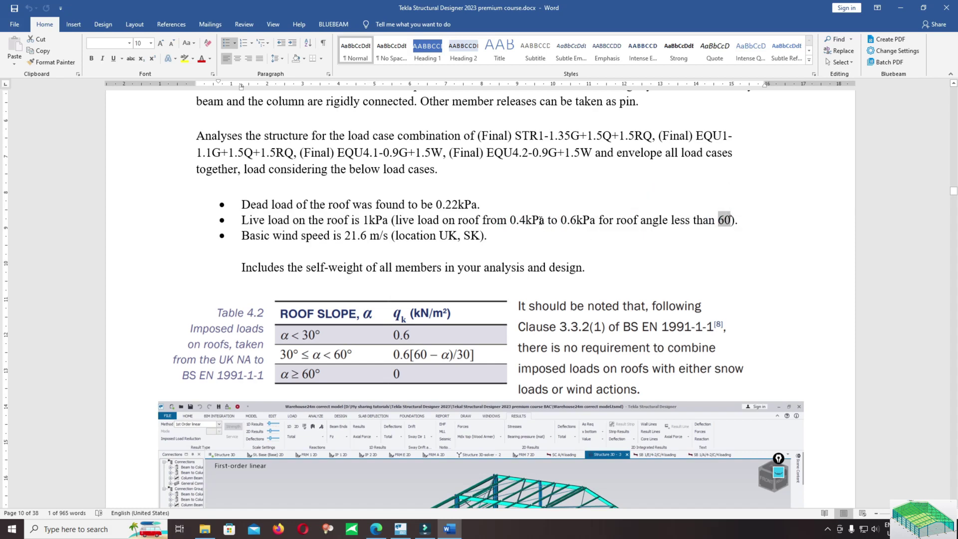
{"action": "left_click_drag", "start_coordinate": [562, 221], "coordinate": [578, 222]}
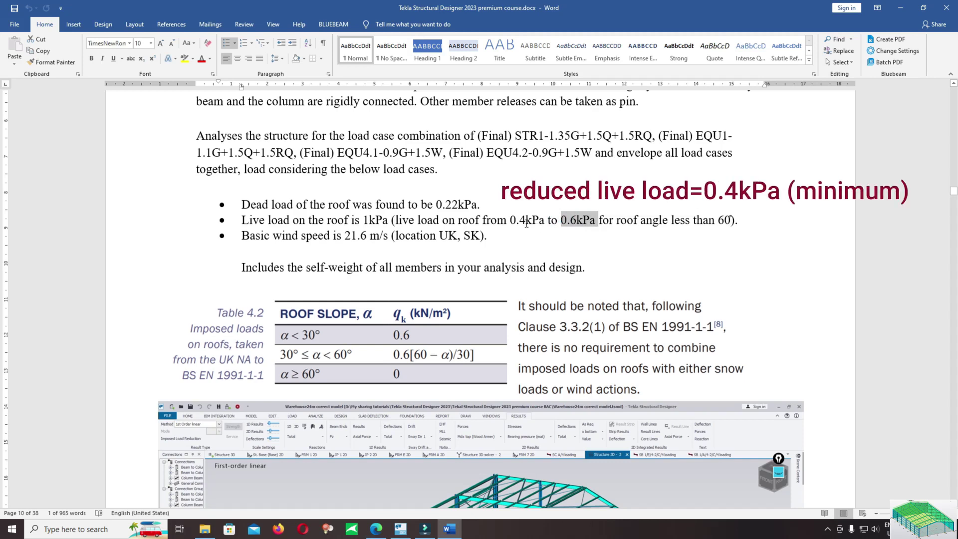
{"action": "left_click_drag", "start_coordinate": [510, 220], "coordinate": [535, 227]}
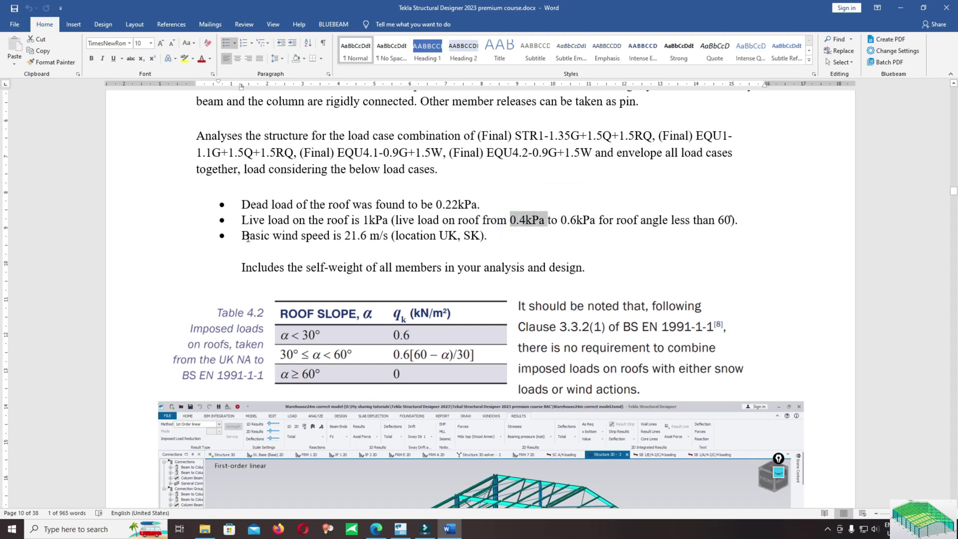
{"action": "left_click_drag", "start_coordinate": [245, 236], "coordinate": [357, 250]}
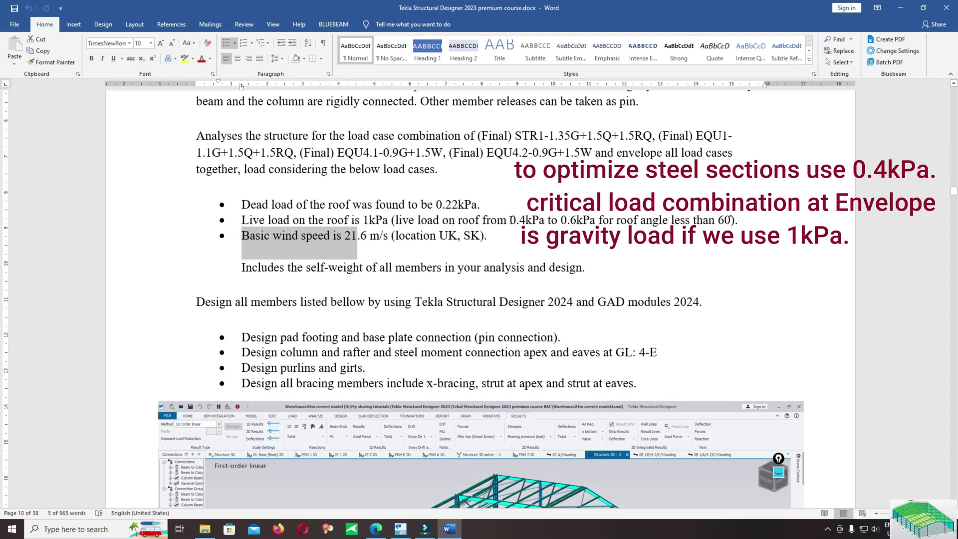
{"action": "double_click", "coordinate": [511, 219]}
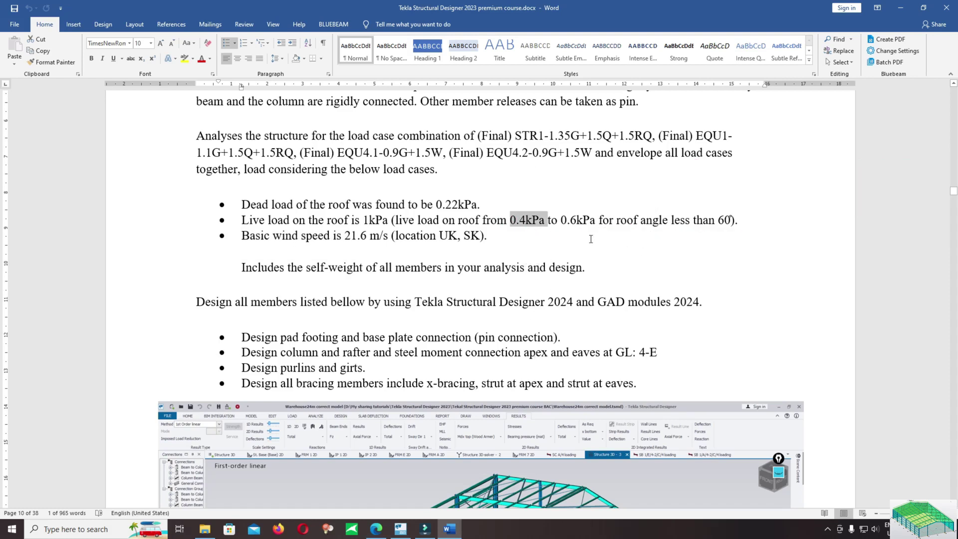
{"action": "mouse_move", "coordinate": [401, 530]}
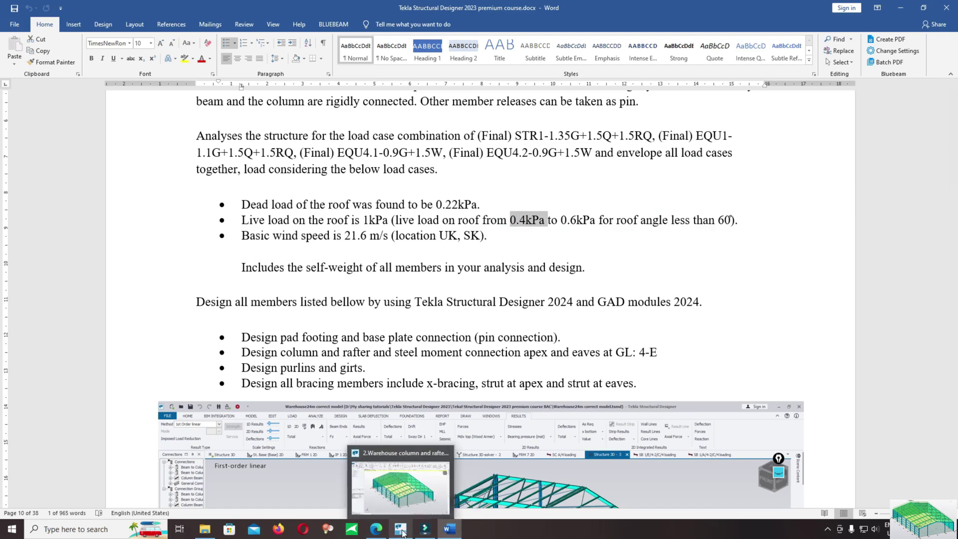
{"action": "left_click_drag", "start_coordinate": [386, 222], "coordinate": [363, 222]}
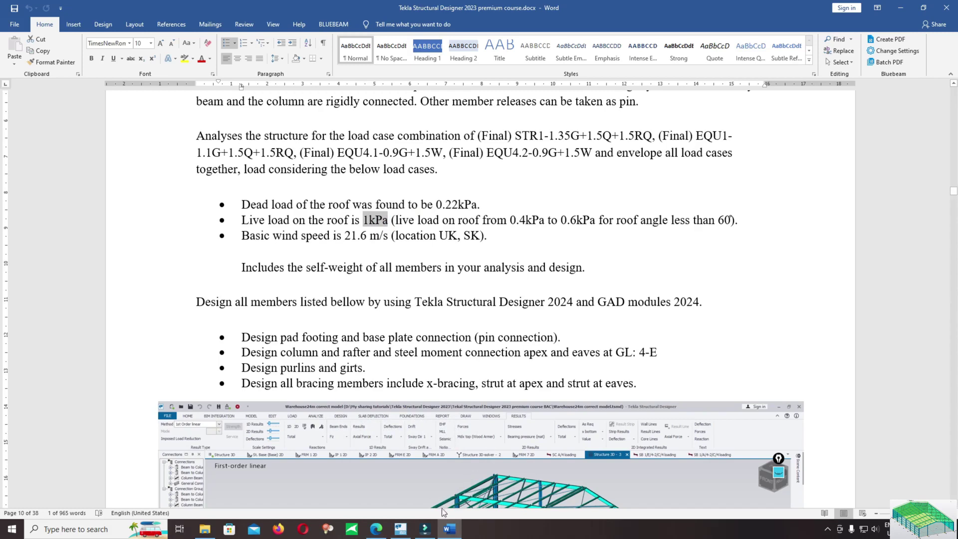
Return to Tekla Structural Designer and apply a 1 kN/m² area load to both roof slopes in the Imposed loadcase
{"action": "left_click", "coordinate": [401, 529]}
{"action": "mouse_move", "coordinate": [358, 156]}
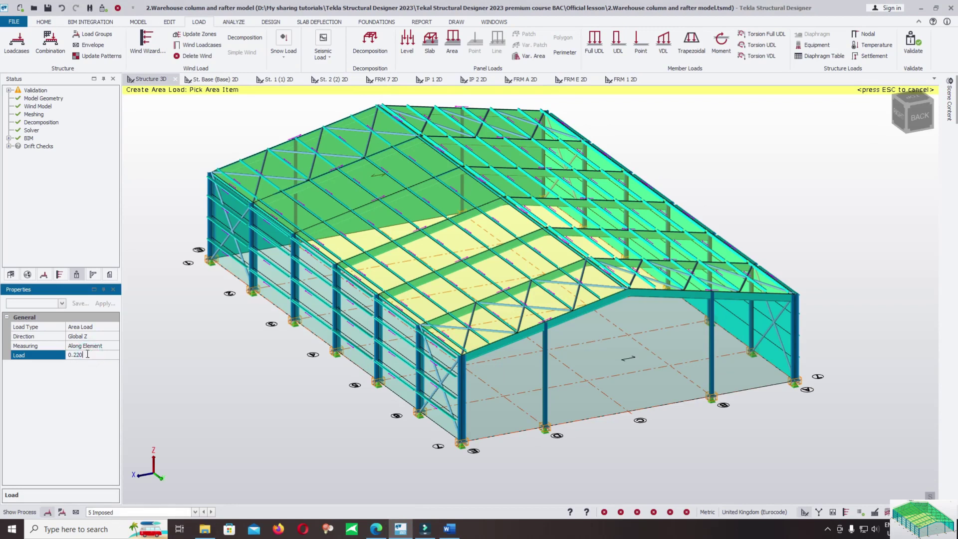
{"action": "left_click_drag", "start_coordinate": [93, 354], "coordinate": [59, 356]}
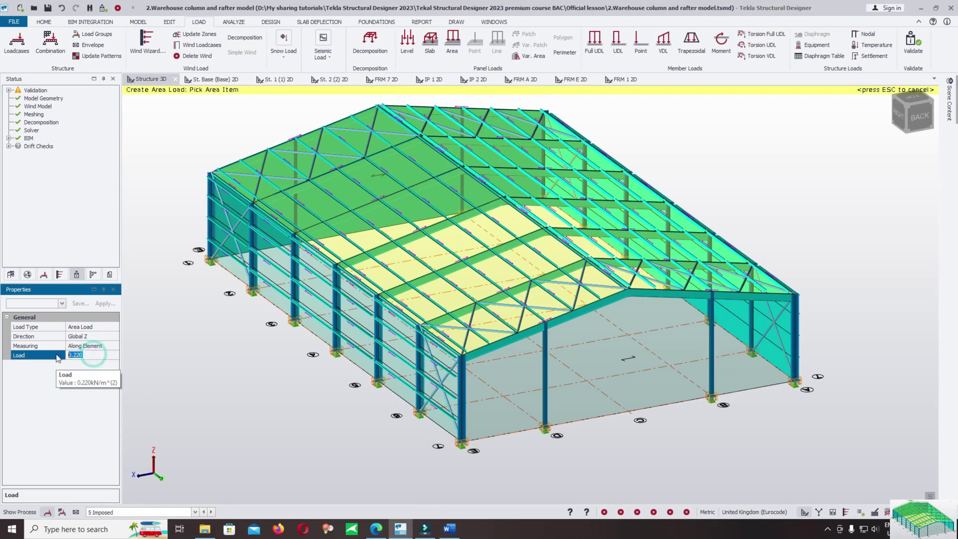
{"action": "type", "text": "1"}
{"action": "key", "text": "Return"}
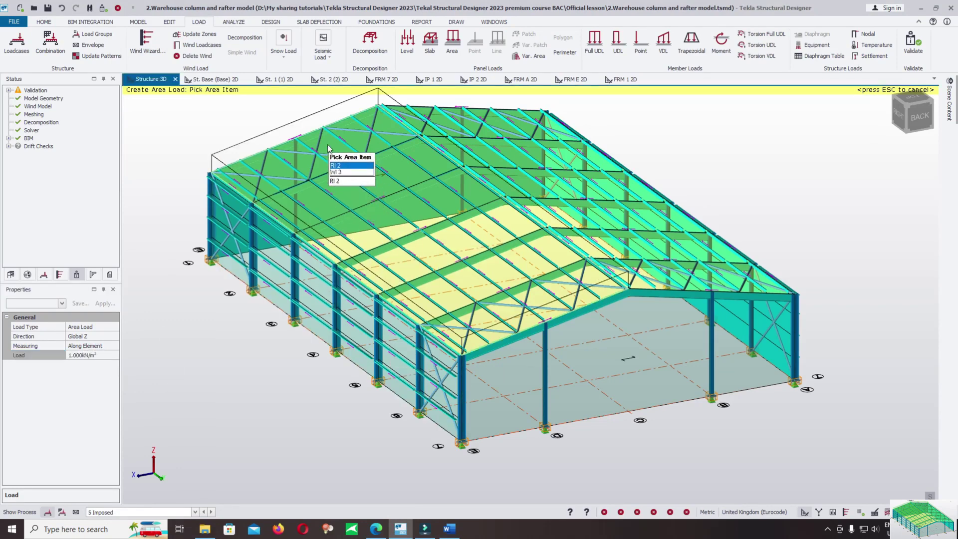
{"action": "scroll", "coordinate": [496, 338], "scroll_direction": "down", "scroll_amount": 3}
{"action": "left_click", "coordinate": [495, 338]}
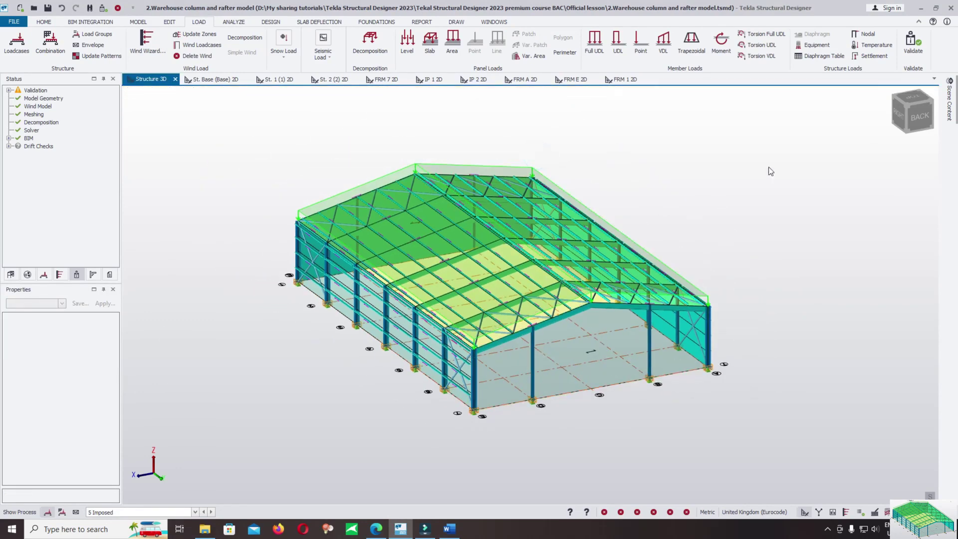
Turn on the text labels for Loading in the scene content, keeping its geometry shown
{"action": "mouse_move", "coordinate": [954, 98]}
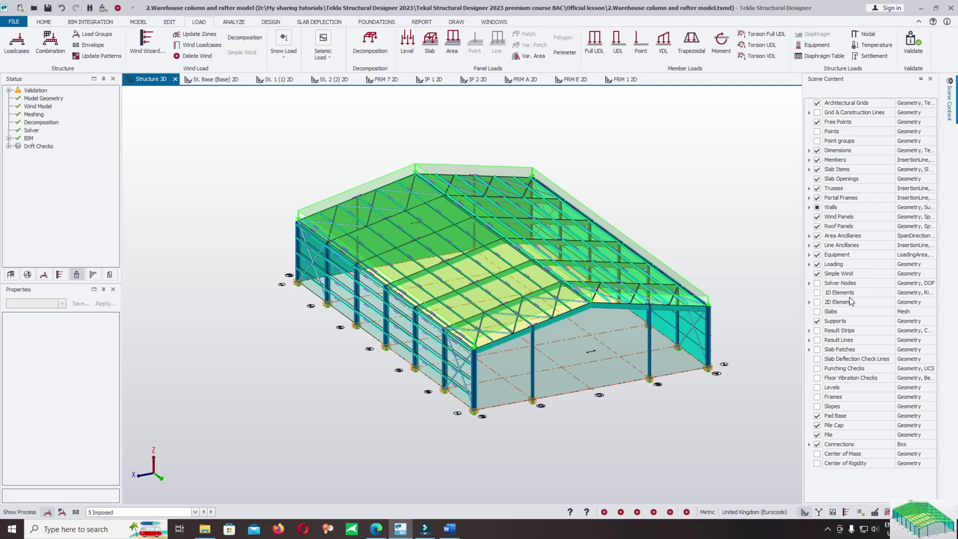
{"action": "left_click", "coordinate": [923, 264]}
{"action": "left_click", "coordinate": [932, 264]}
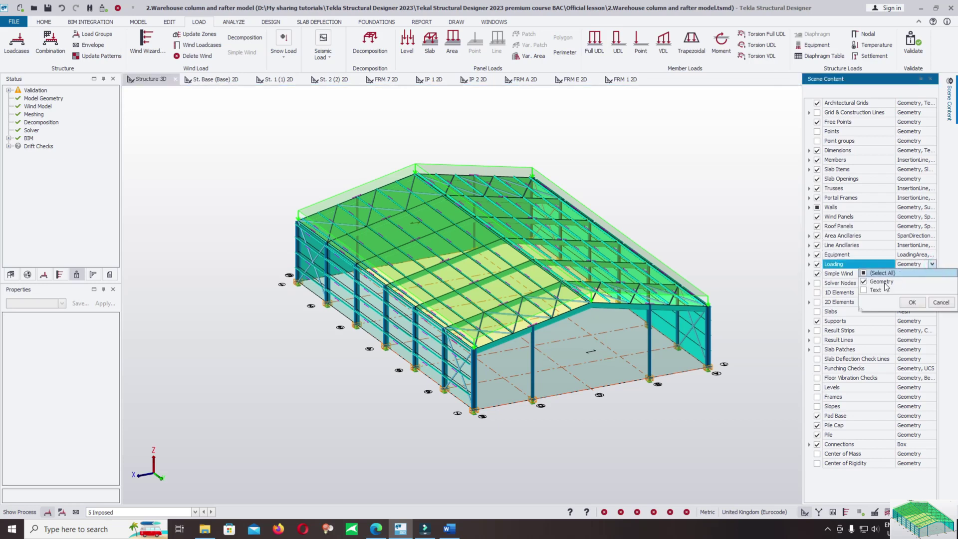
{"action": "left_click", "coordinate": [865, 289]}
{"action": "left_click", "coordinate": [911, 302]}
{"action": "mouse_move", "coordinate": [450, 241]}
{"action": "mouse_move", "coordinate": [463, 168]}
Display the 3 Dead loadcase and check its load labels on the roof
{"action": "left_click", "coordinate": [121, 512]}
{"action": "left_click", "coordinate": [118, 419]}
{"action": "mouse_move", "coordinate": [395, 164]}
{"action": "scroll", "coordinate": [395, 165], "scroll_direction": "up", "scroll_amount": 3}
{"action": "scroll", "coordinate": [395, 165], "scroll_direction": "down", "scroll_amount": 1}
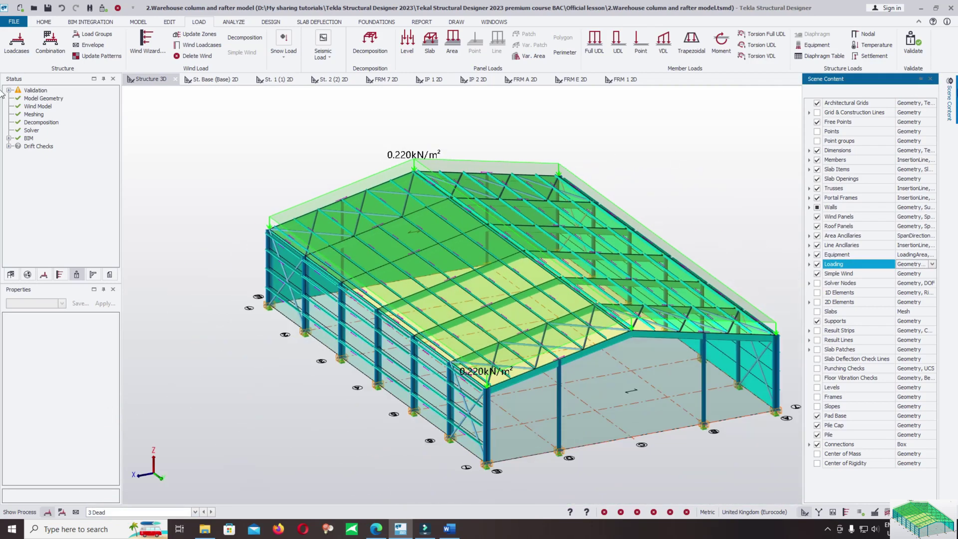
{"action": "left_click", "coordinate": [756, 162]}
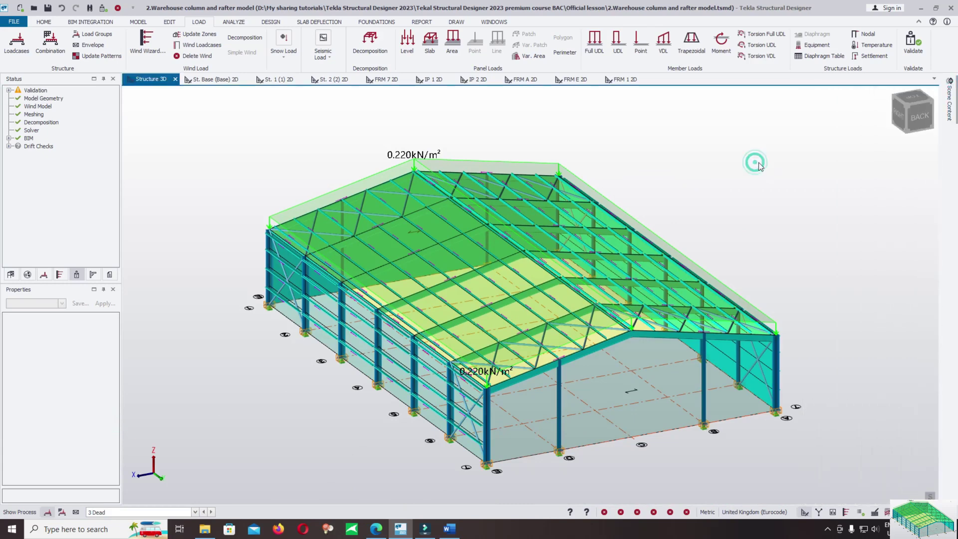
{"action": "scroll", "coordinate": [755, 163], "scroll_direction": "down", "scroll_amount": 3}
{"action": "scroll", "coordinate": [759, 156], "scroll_direction": "up", "scroll_amount": 3}
{"action": "scroll", "coordinate": [746, 150], "scroll_direction": "down", "scroll_amount": 1}
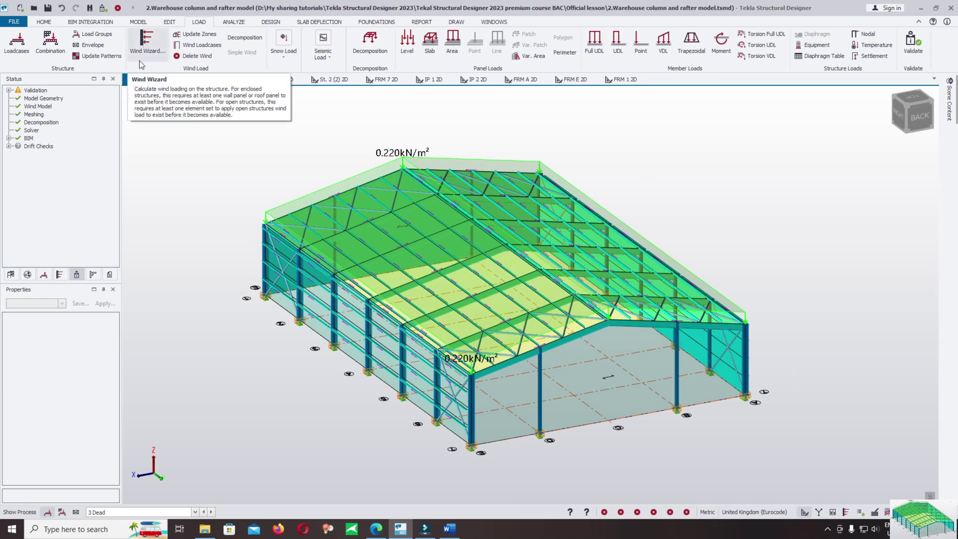
Review the list of loadcases and the list of generated design combinations in the loading settings
{"action": "left_click", "coordinate": [17, 41]}
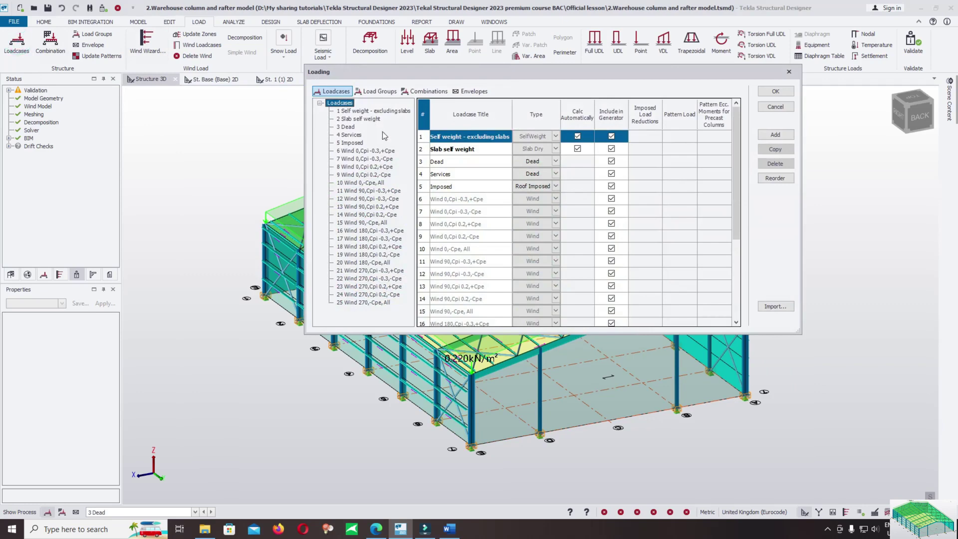
{"action": "left_click", "coordinate": [319, 104]}
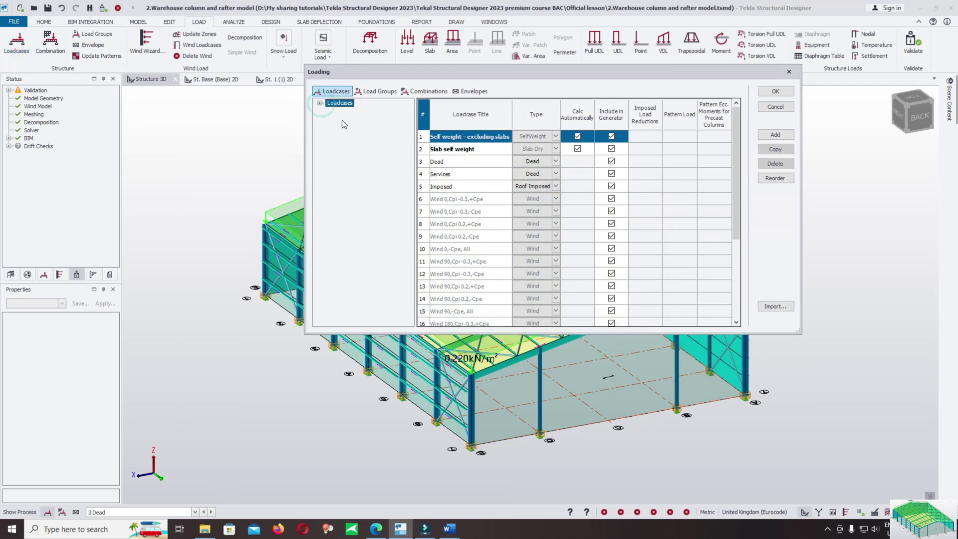
{"action": "left_click", "coordinate": [789, 72]}
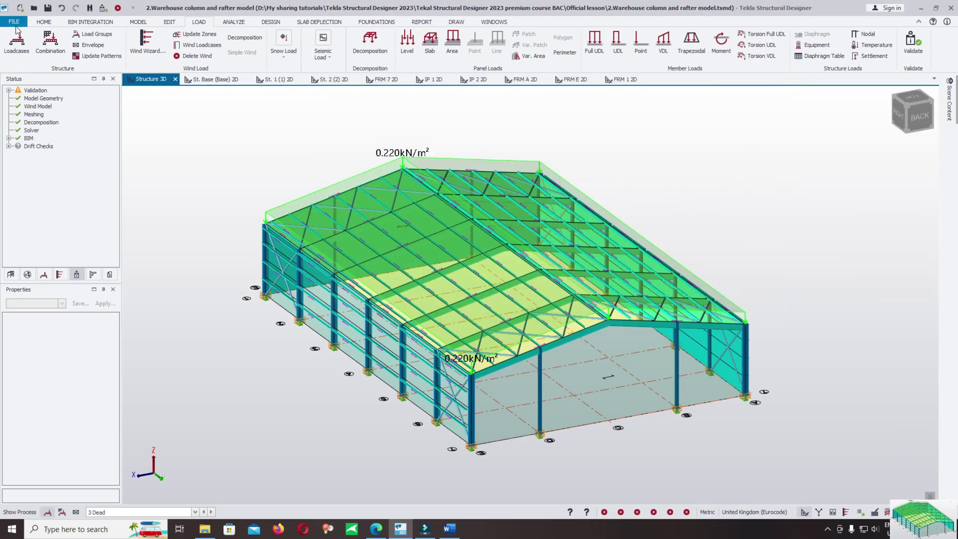
{"action": "left_click", "coordinate": [50, 41]}
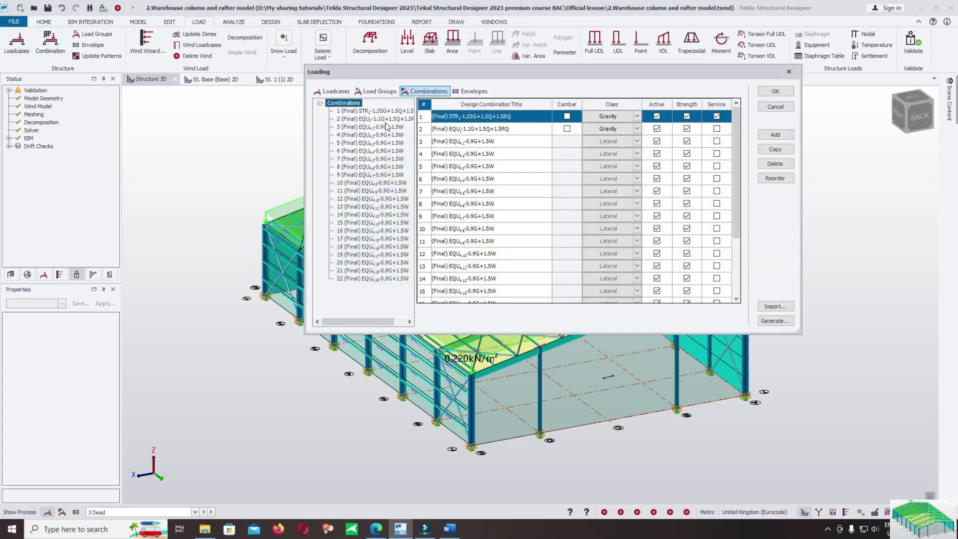
{"action": "left_click", "coordinate": [320, 103]}
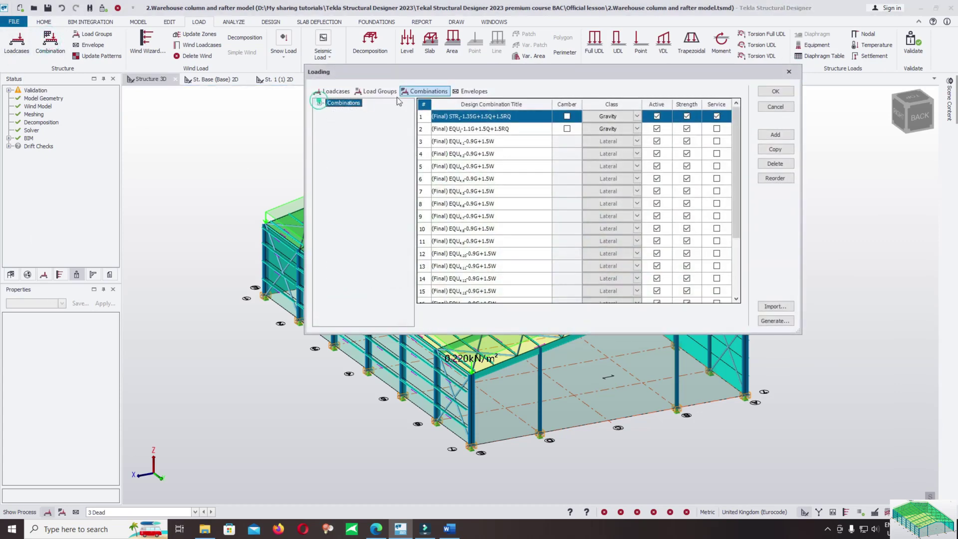
Add a design envelope, include all available combinations from 1 to 22 in it, and accept the loading settings
{"action": "left_click", "coordinate": [475, 92]}
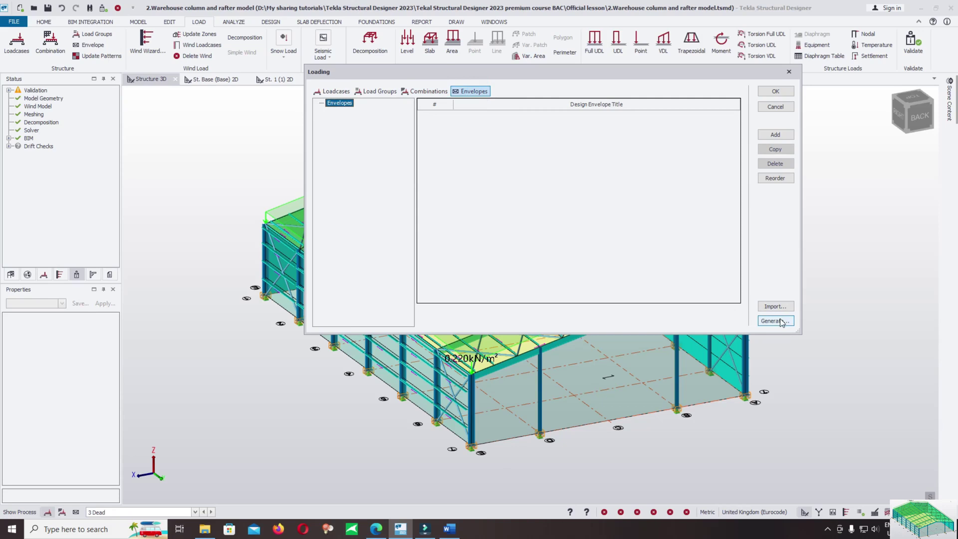
{"action": "left_click", "coordinate": [786, 216]}
{"action": "left_click", "coordinate": [775, 135]}
{"action": "left_click", "coordinate": [357, 111]}
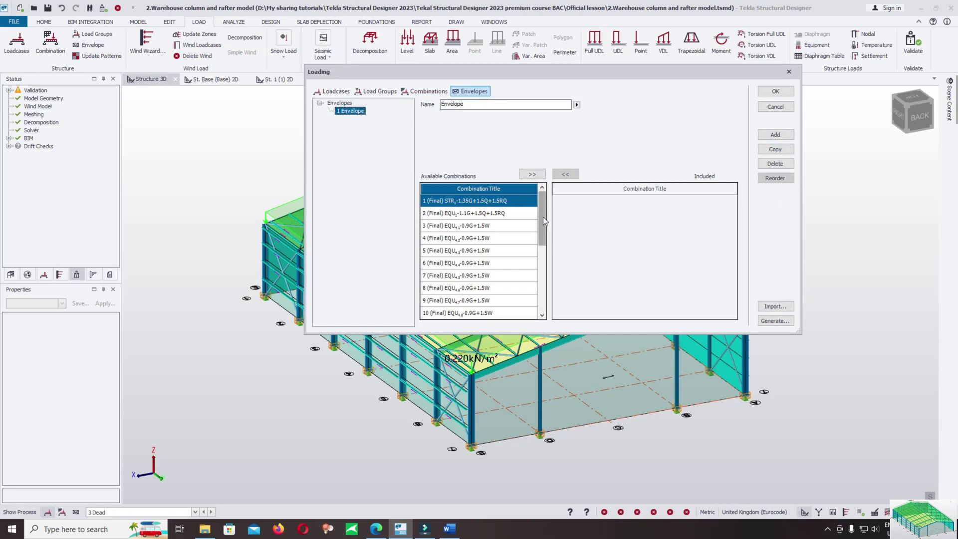
{"action": "scroll", "coordinate": [542, 216], "scroll_direction": "down", "scroll_amount": 4}
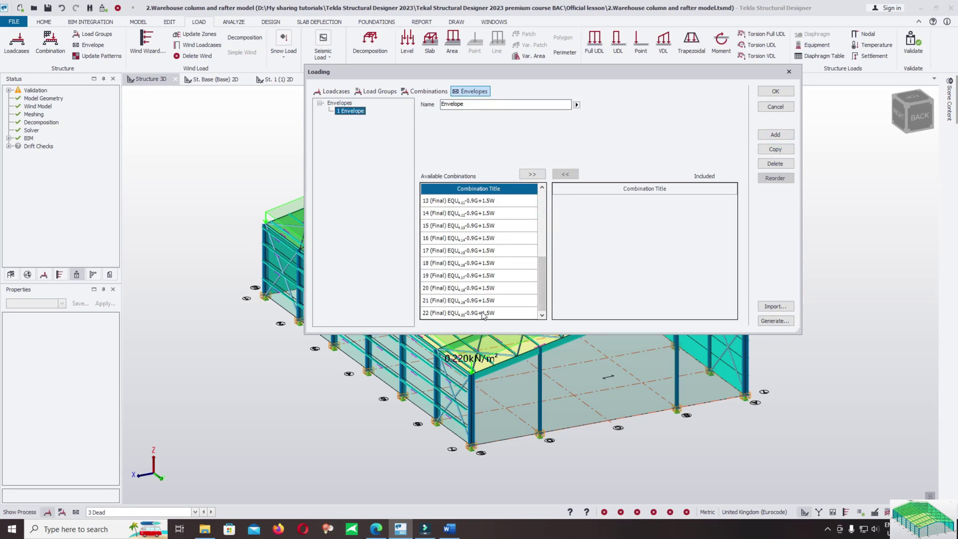
{"action": "left_click", "coordinate": [482, 313], "text": "shift"}
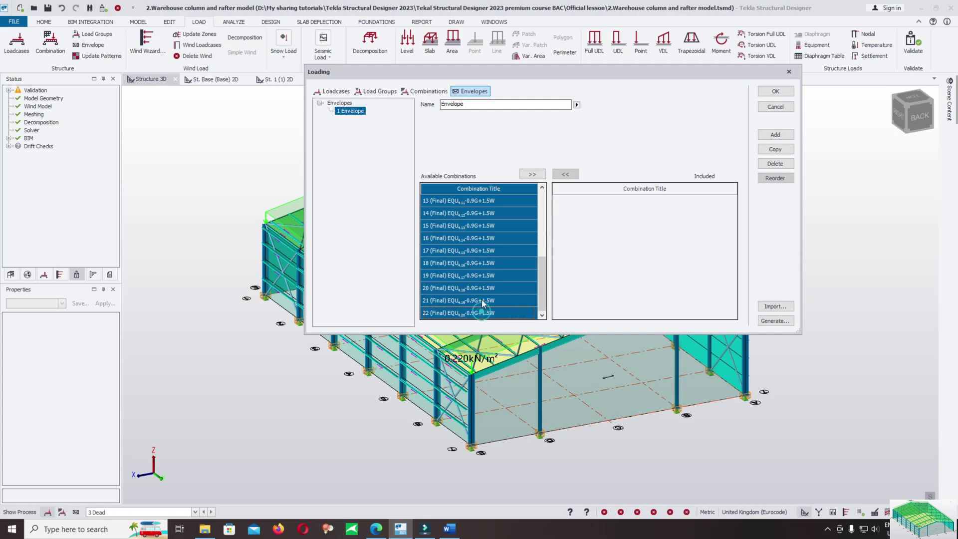
{"action": "left_click", "coordinate": [531, 174]}
{"action": "left_click", "coordinate": [774, 91]}
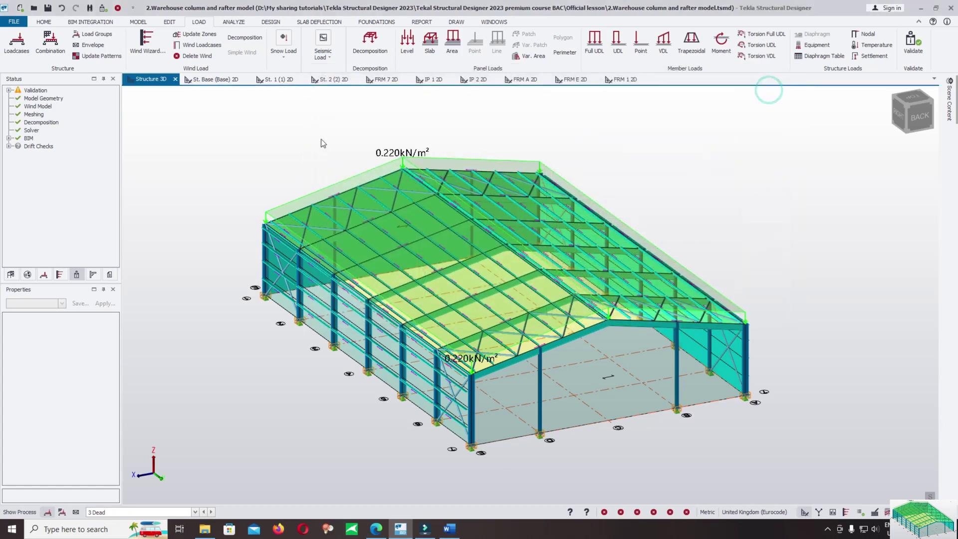
Review the list of loadcases and examine the type and combination factors of the Imposed loadcase
{"action": "left_click", "coordinate": [308, 125]}
{"action": "left_click", "coordinate": [29, 50]}
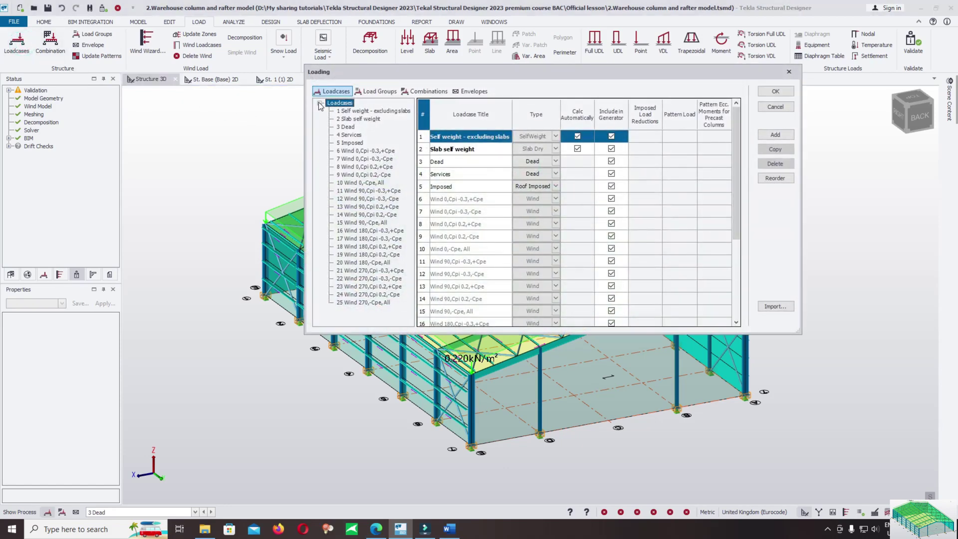
{"action": "left_click", "coordinate": [319, 103]}
{"action": "left_click", "coordinate": [320, 104]}
{"action": "left_click", "coordinate": [352, 144]}
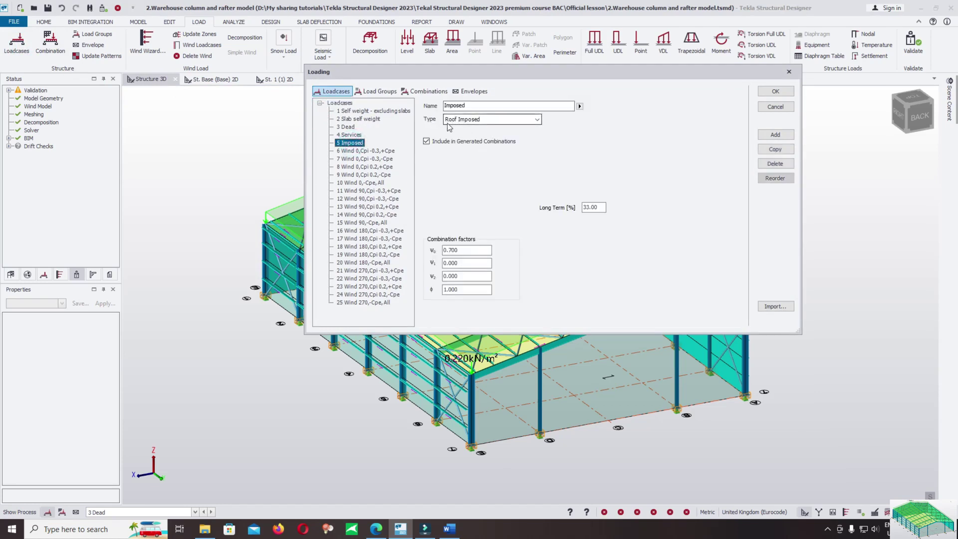
{"action": "left_click", "coordinate": [776, 91]}
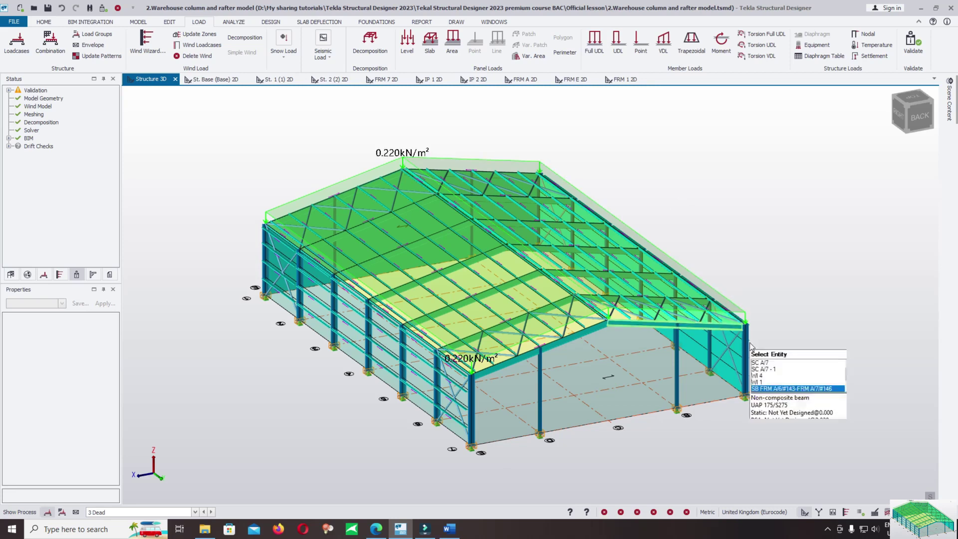
{"action": "left_click", "coordinate": [827, 529]}
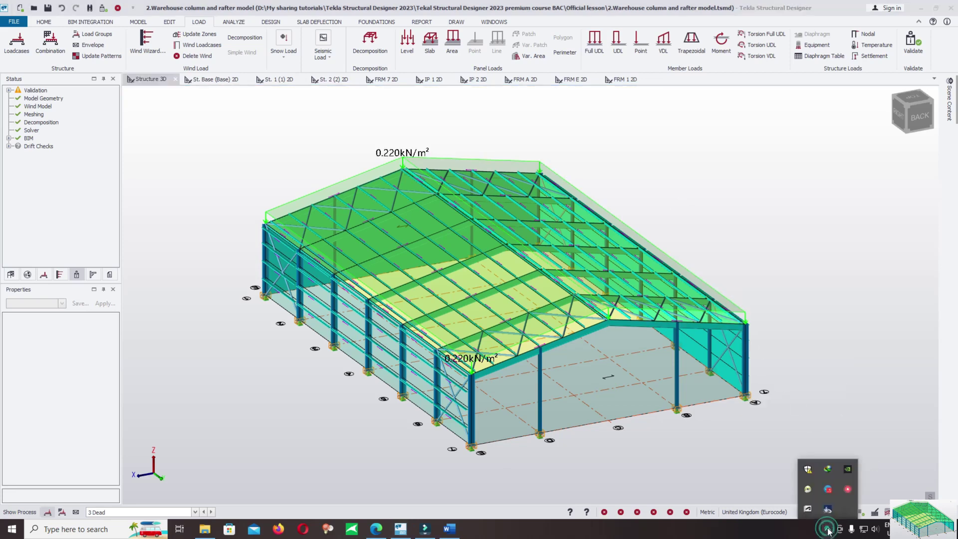